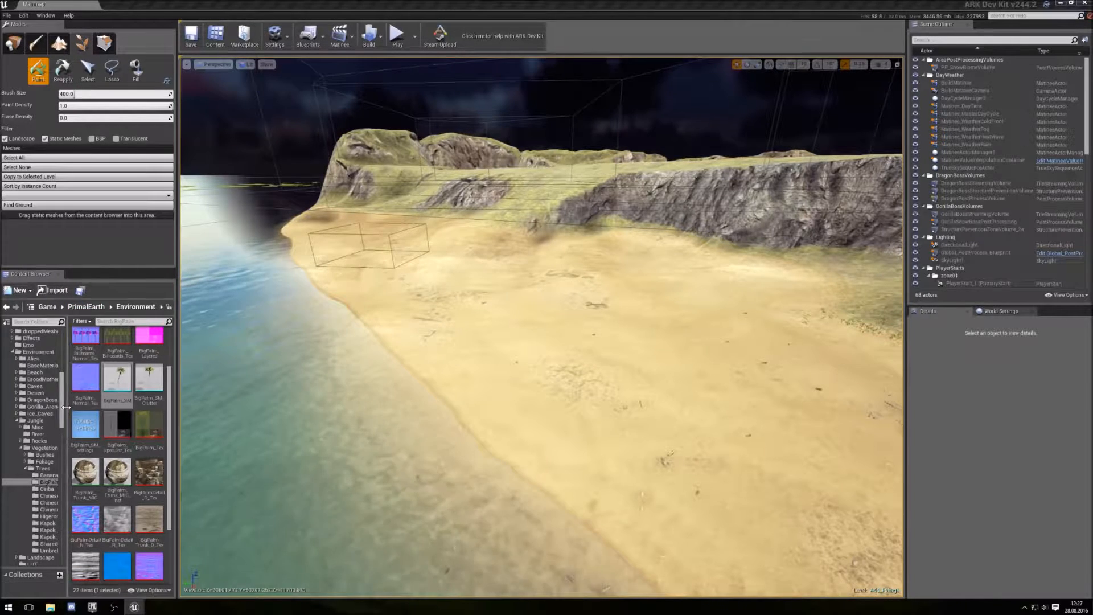
- Add the BigPalm_SM static mesh from the content browser to the Foliage tool's mesh list
{"action": "left_click_drag", "start_coordinate": [63, 411], "coordinate": [62, 402]}
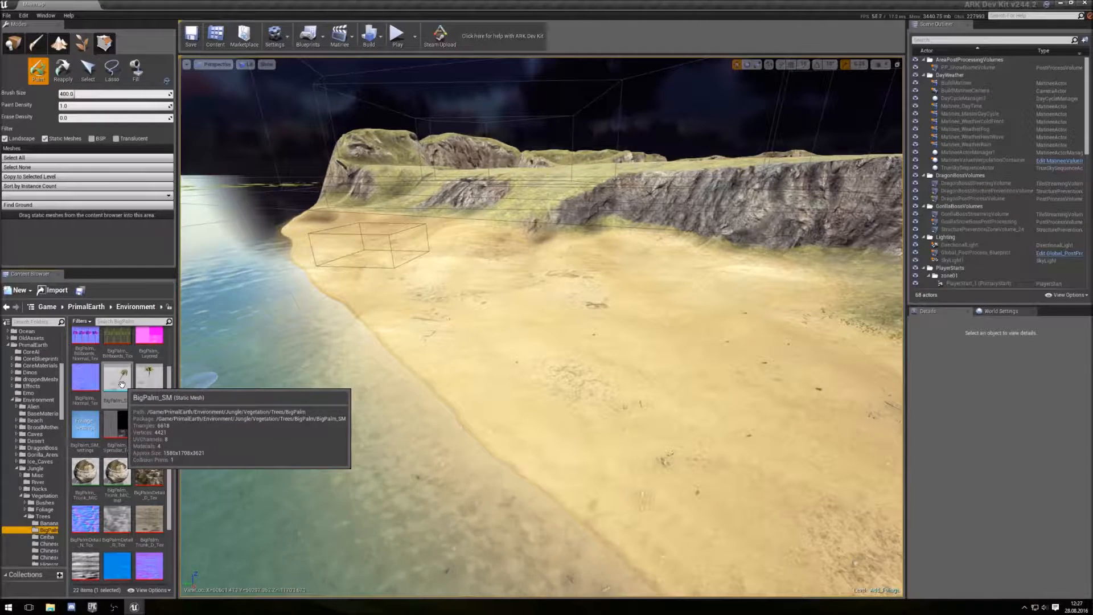
{"action": "left_click_drag", "start_coordinate": [117, 382], "coordinate": [91, 217]}
{"action": "scroll", "coordinate": [119, 173], "scroll_direction": "down", "scroll_amount": 1}
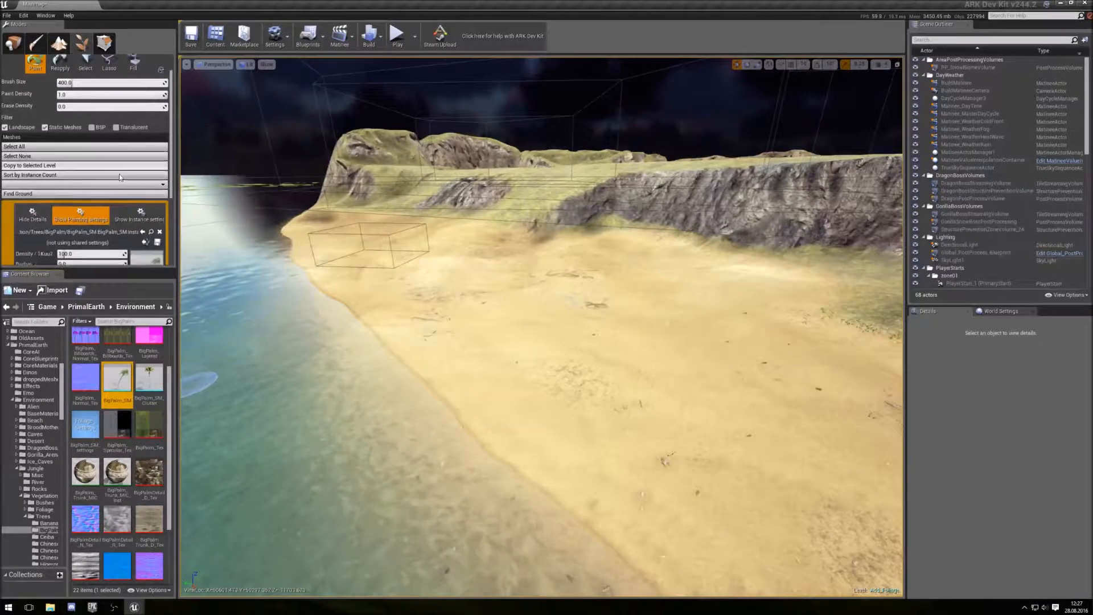
{"action": "scroll", "coordinate": [120, 177], "scroll_direction": "down", "scroll_amount": 5}
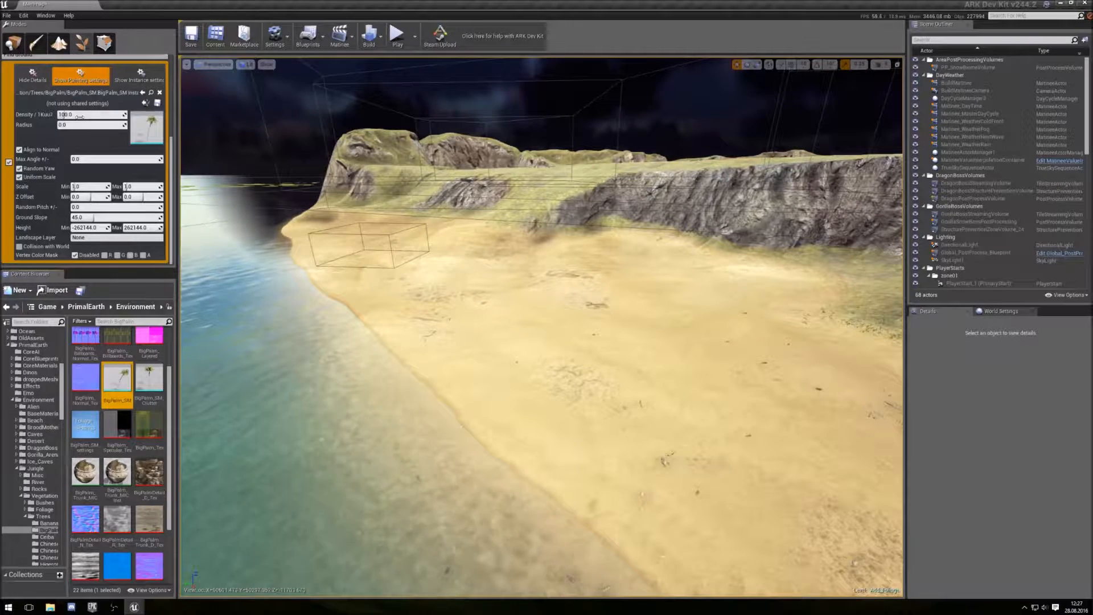
- Assign the selected BigPalm_SM foliage settings asset from the content browser to the palm mesh
{"action": "left_click", "coordinate": [90, 426]}
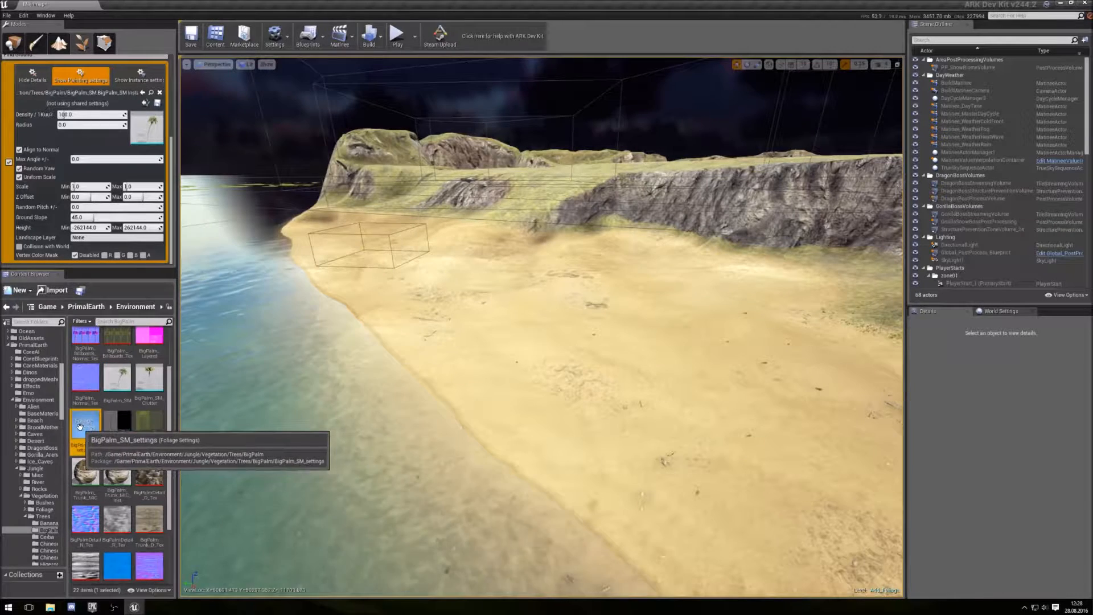
{"action": "left_click", "coordinate": [147, 105]}
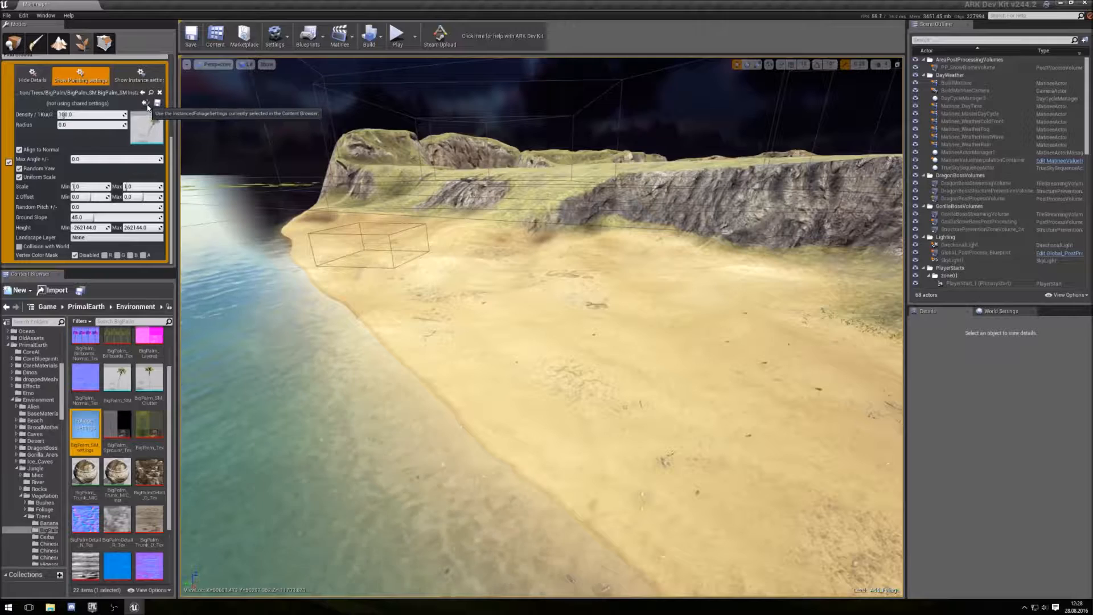
{"action": "left_click", "coordinate": [148, 105]}
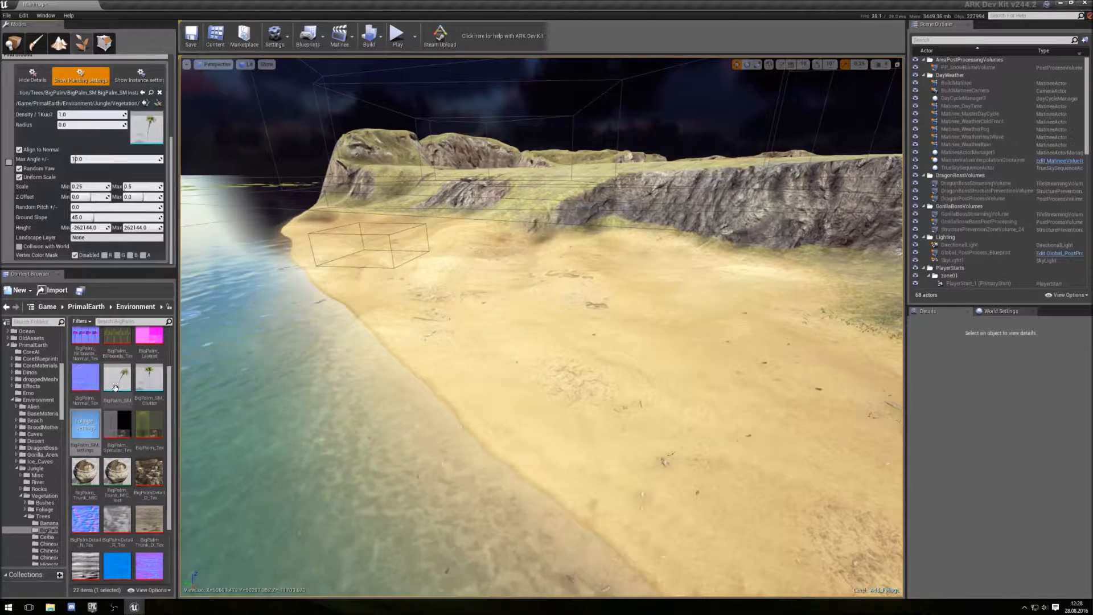
- Show the palm mesh's instance settings and scroll through its clustering options
{"action": "left_click", "coordinate": [127, 79]}
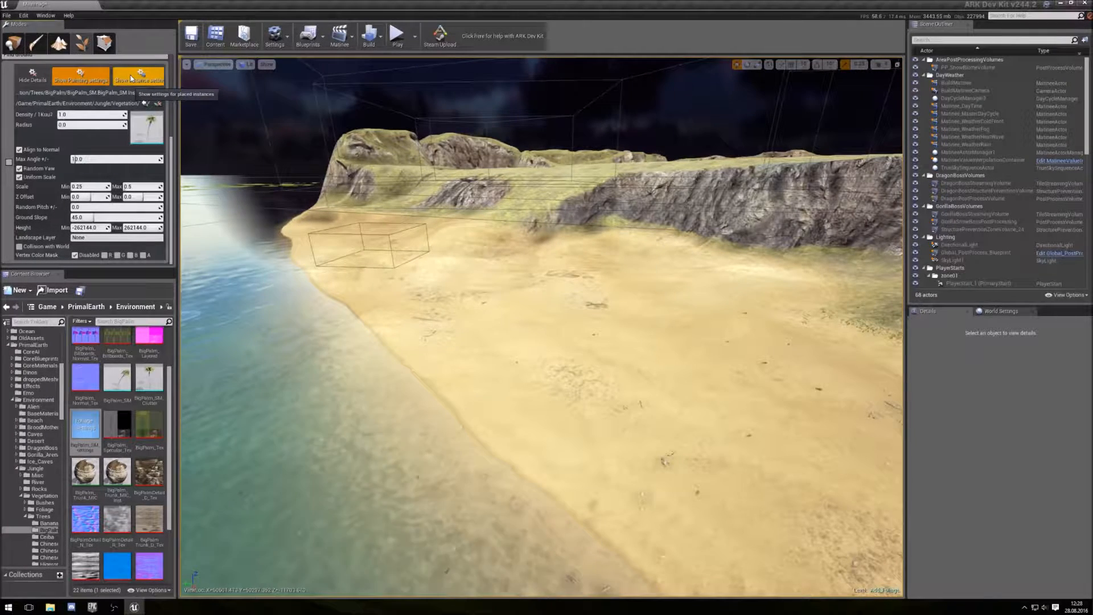
{"action": "left_click", "coordinate": [135, 78]}
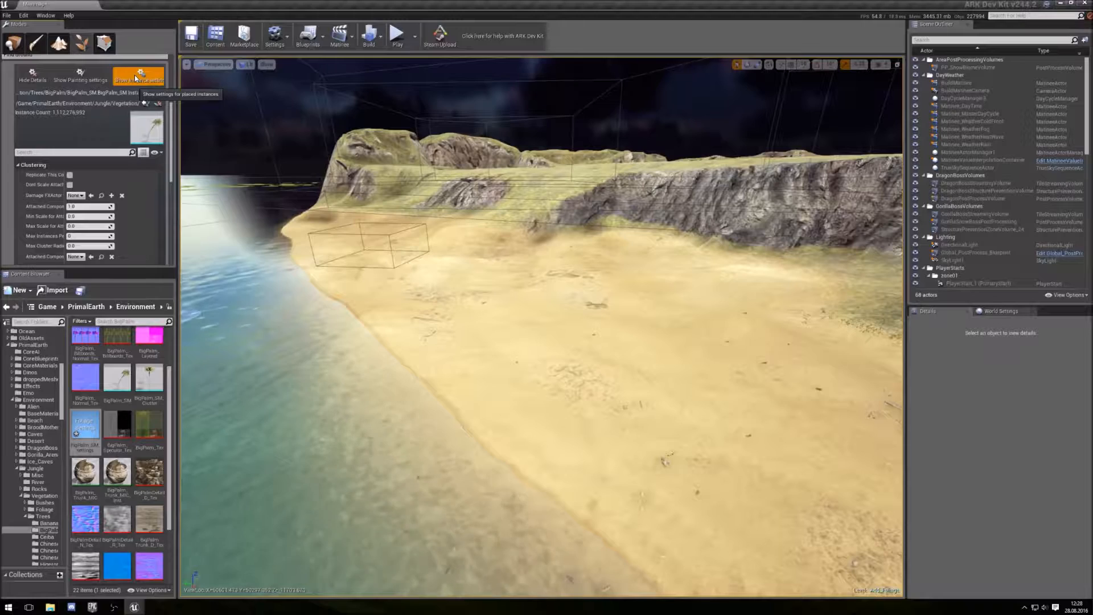
{"action": "left_click_drag", "start_coordinate": [169, 139], "coordinate": [175, 169]}
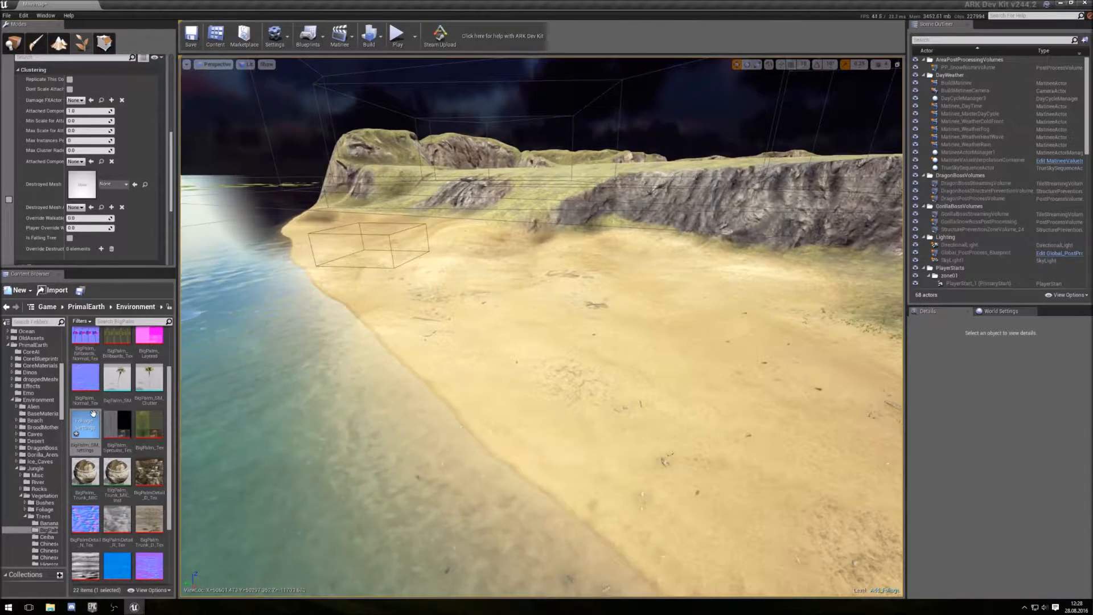
- Open the BigPalm_SM foliage settings asset, review its painting, clustering and culling properties, and close it
{"action": "left_click", "coordinate": [90, 425]}
{"action": "double_click", "coordinate": [89, 424]}
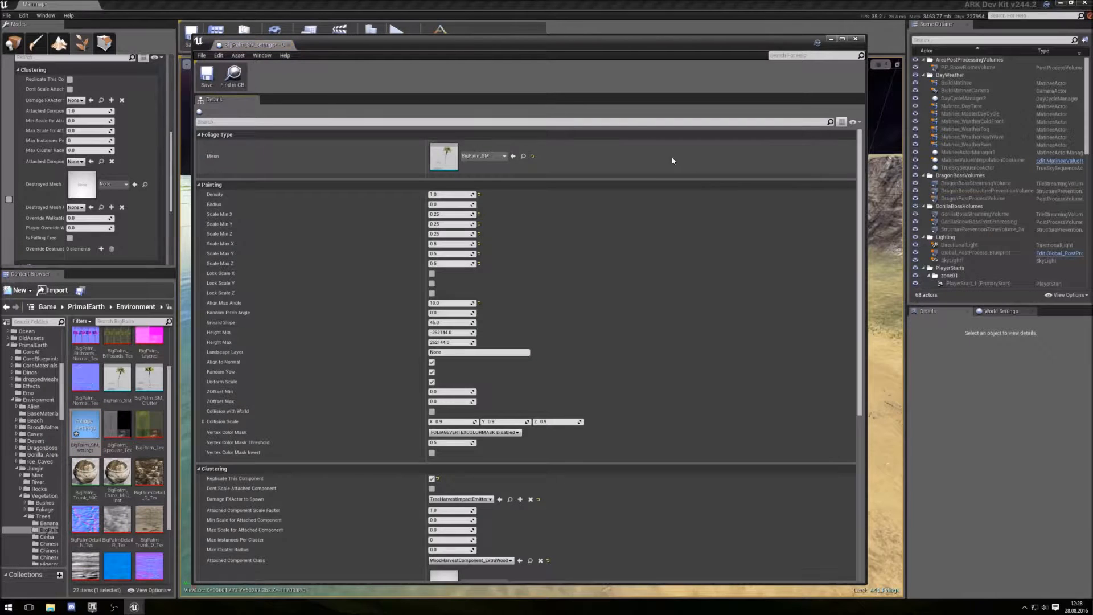
{"action": "left_click_drag", "start_coordinate": [860, 235], "coordinate": [860, 380]}
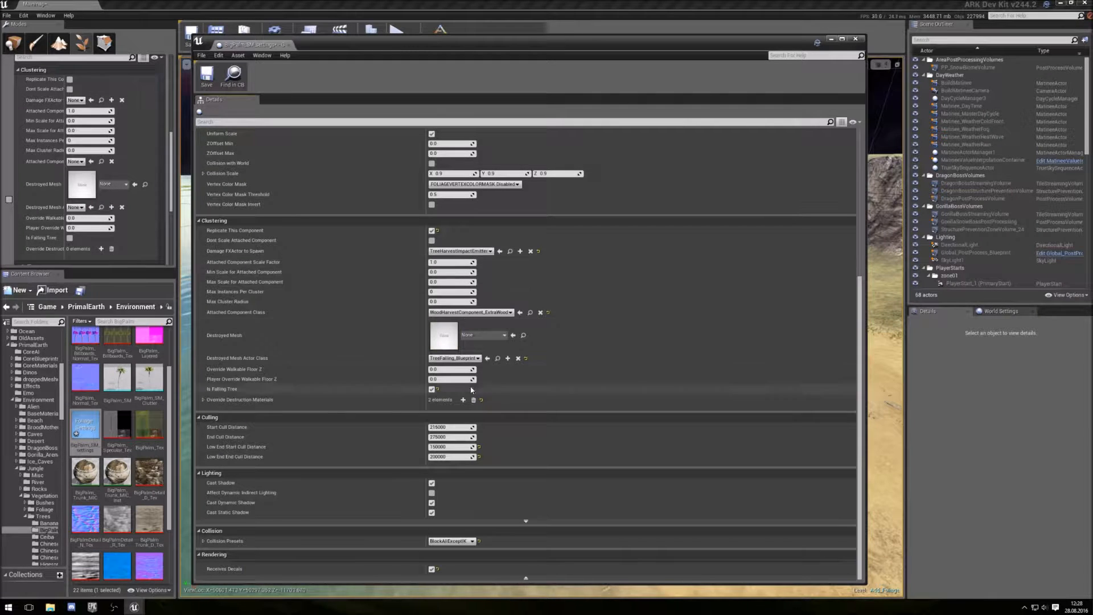
{"action": "left_click", "coordinate": [856, 39]}
- Open the Levels window, then unload and reload the Add_Foliage level
{"action": "left_click_drag", "start_coordinate": [172, 159], "coordinate": [168, 79]}
{"action": "left_click_drag", "start_coordinate": [0, 102], "coordinate": [342, 94]}
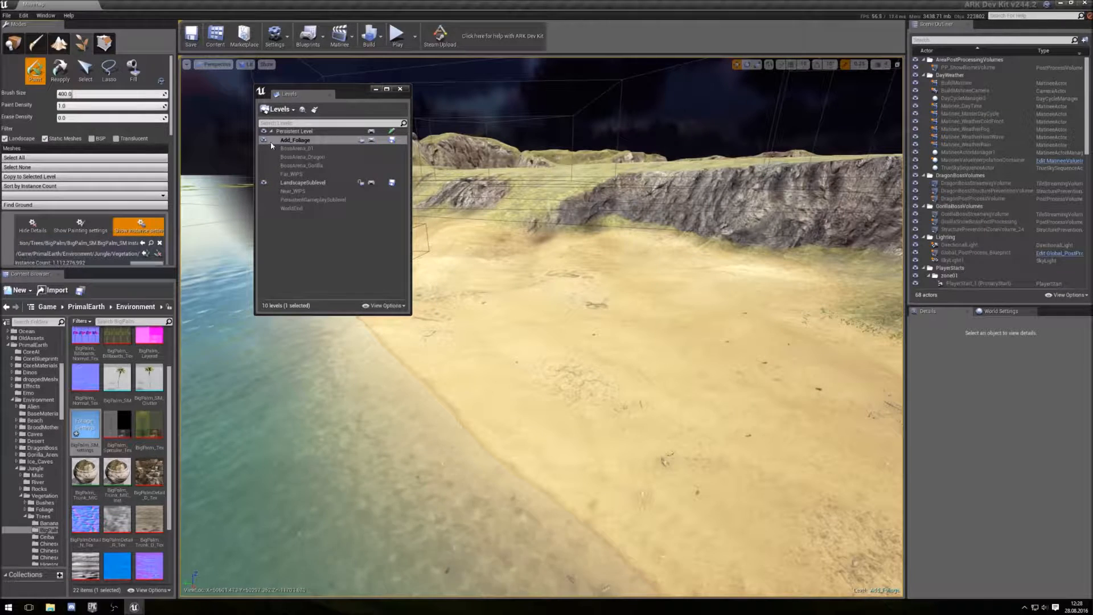
{"action": "right_click", "coordinate": [292, 141]}
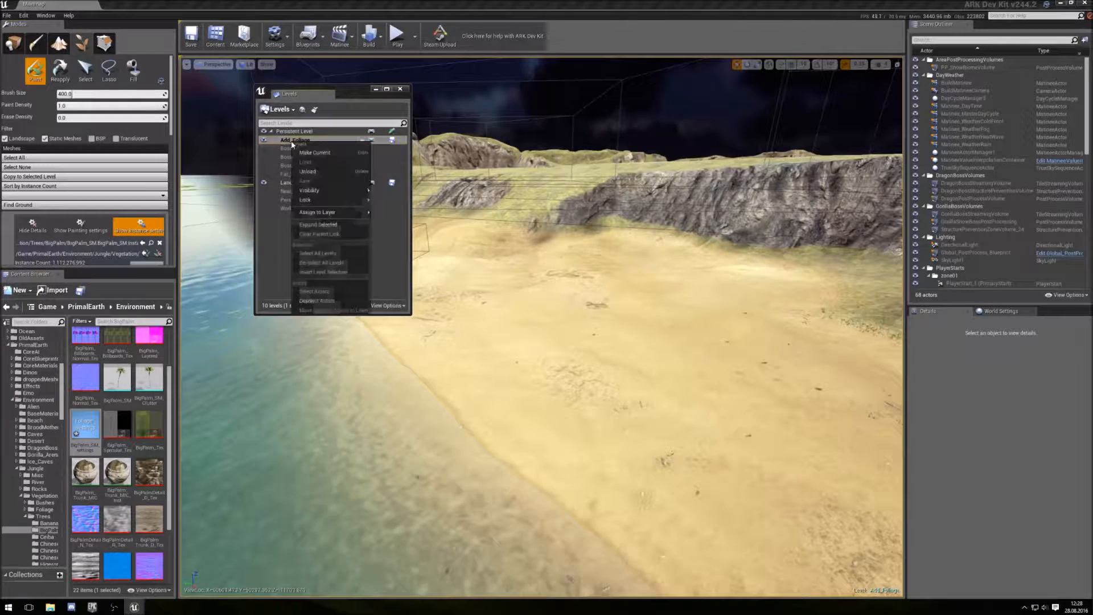
{"action": "left_click", "coordinate": [311, 172]}
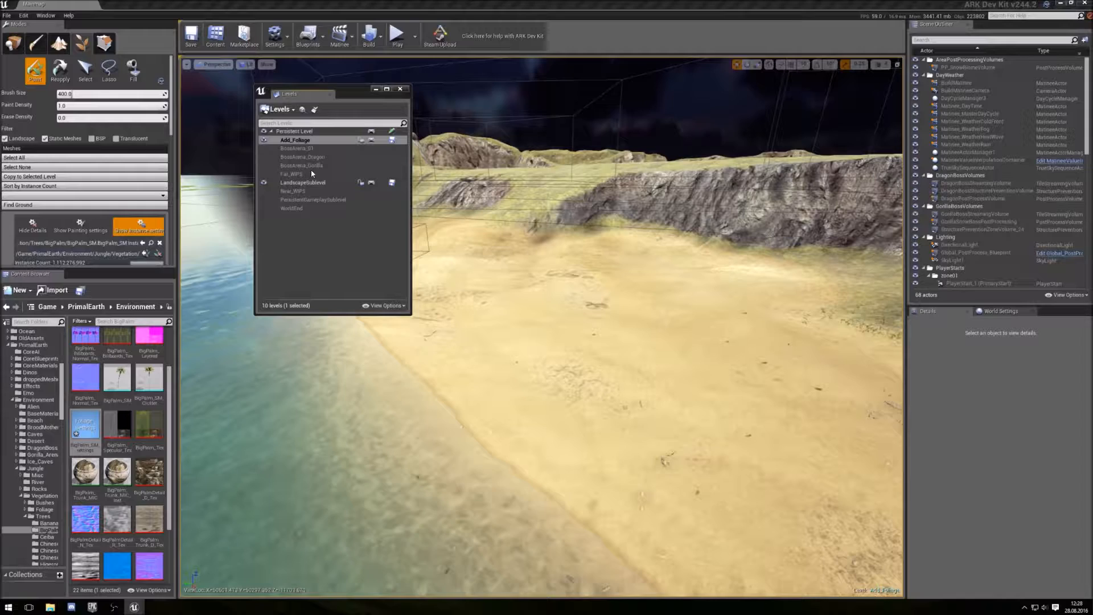
{"action": "right_click", "coordinate": [300, 140]}
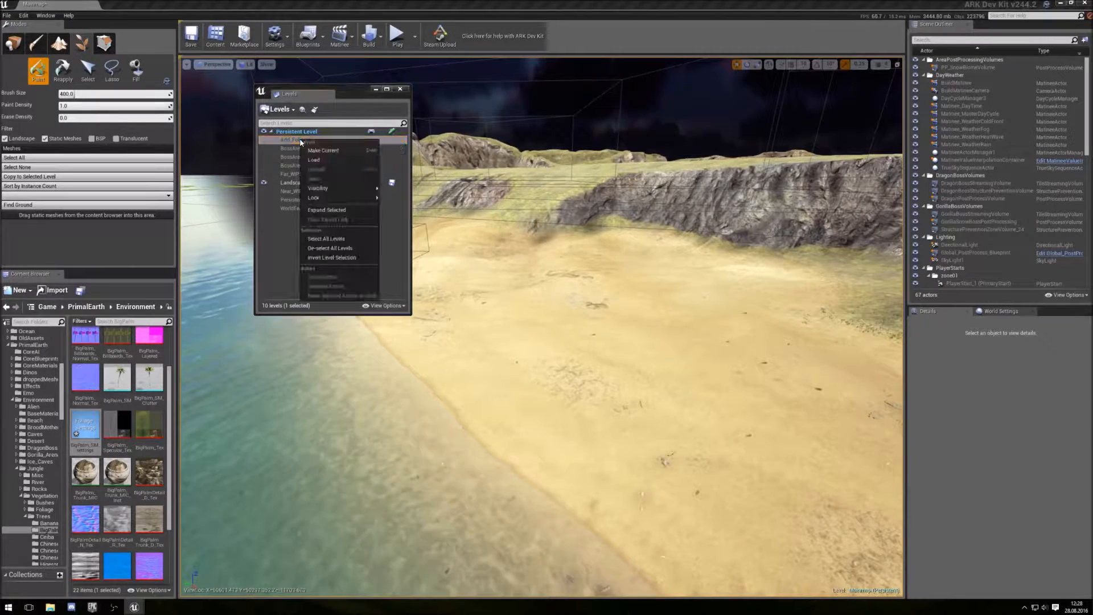
{"action": "left_click", "coordinate": [314, 160]}
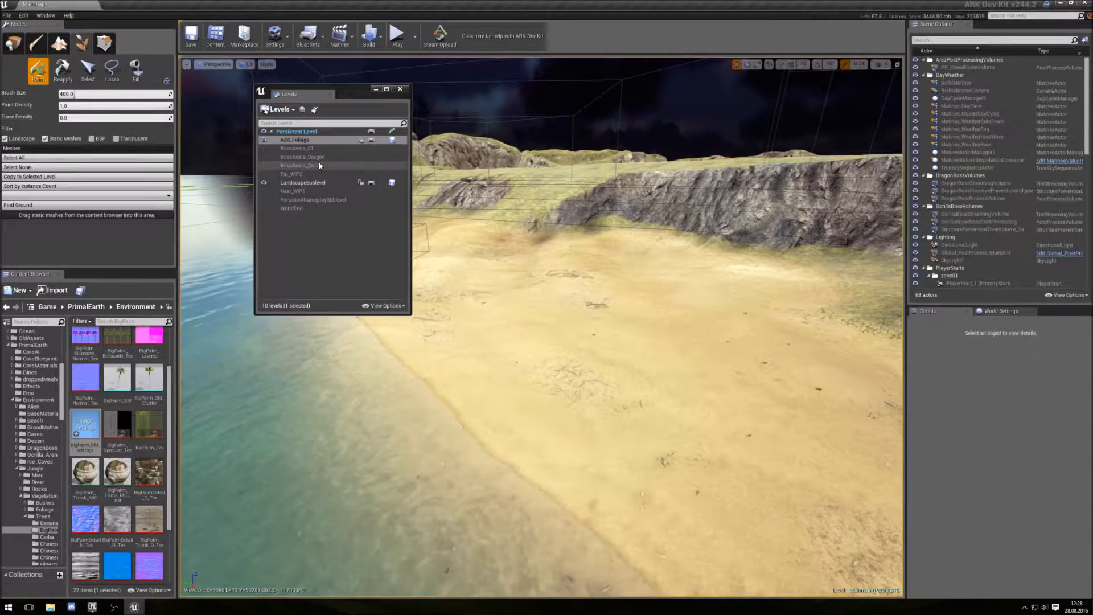
- Make Add_Foliage the current level and close the Levels window
{"action": "left_click", "coordinate": [296, 140]}
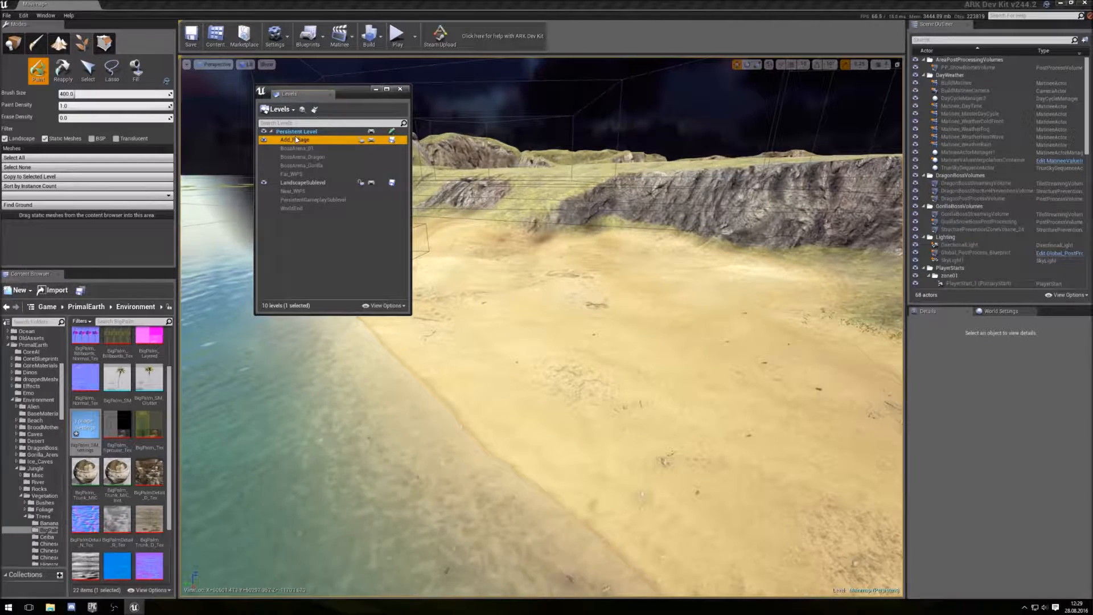
{"action": "double_click", "coordinate": [293, 143]}
{"action": "left_click_drag", "start_coordinate": [357, 94], "coordinate": [338, 90]}
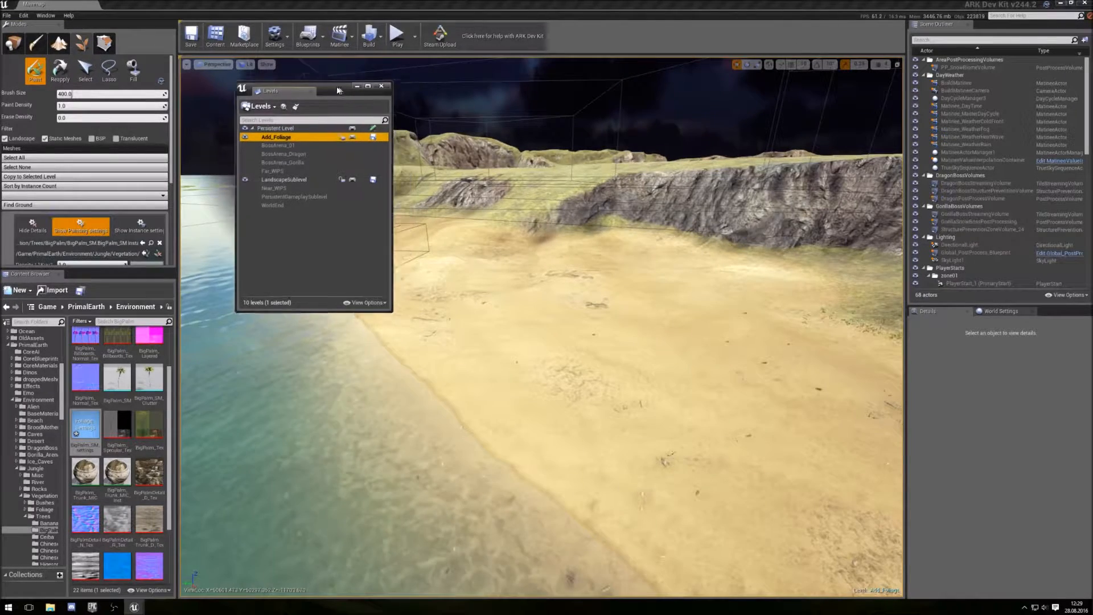
{"action": "left_click", "coordinate": [382, 85]}
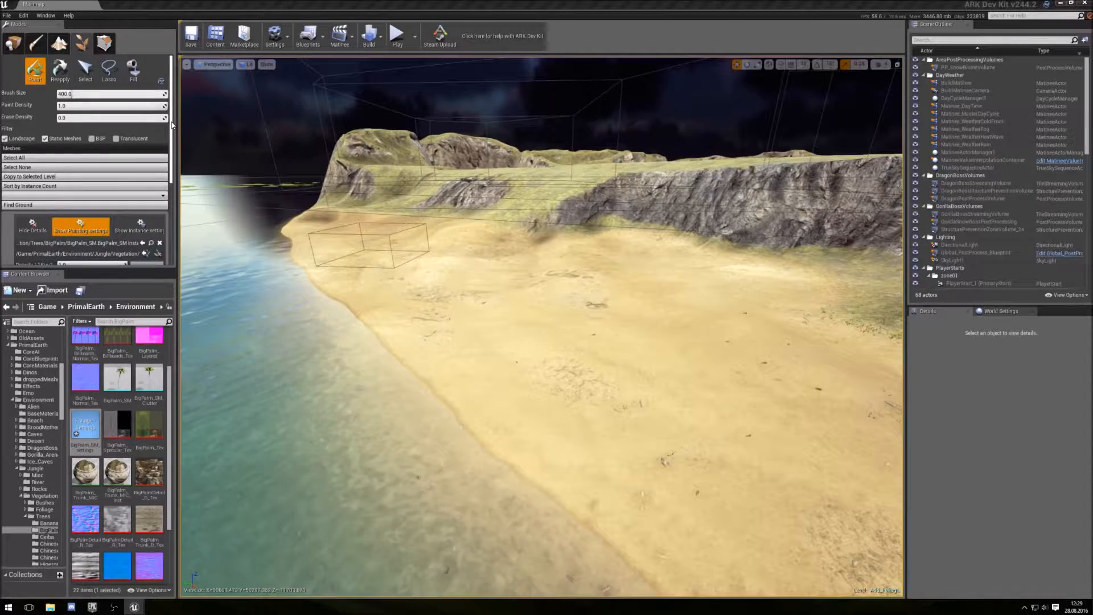
- Review the palm's instance settings, including clustering, culling, lighting and collision options
{"action": "scroll", "coordinate": [172, 126], "scroll_direction": "down", "scroll_amount": 3}
{"action": "left_click", "coordinate": [137, 139]}
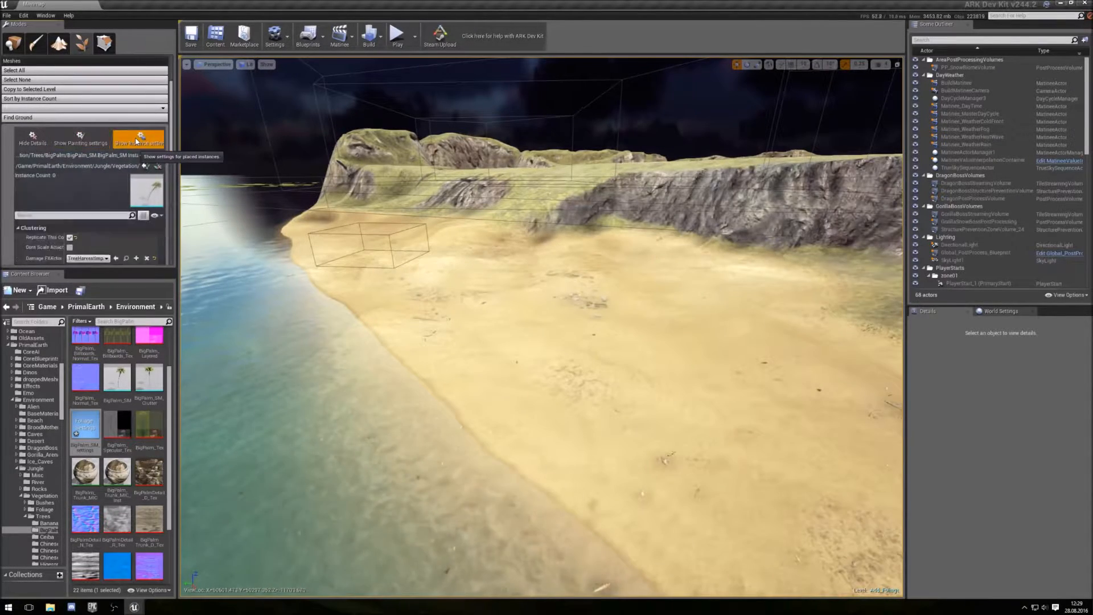
{"action": "scroll", "coordinate": [102, 169], "scroll_direction": "down", "scroll_amount": 4}
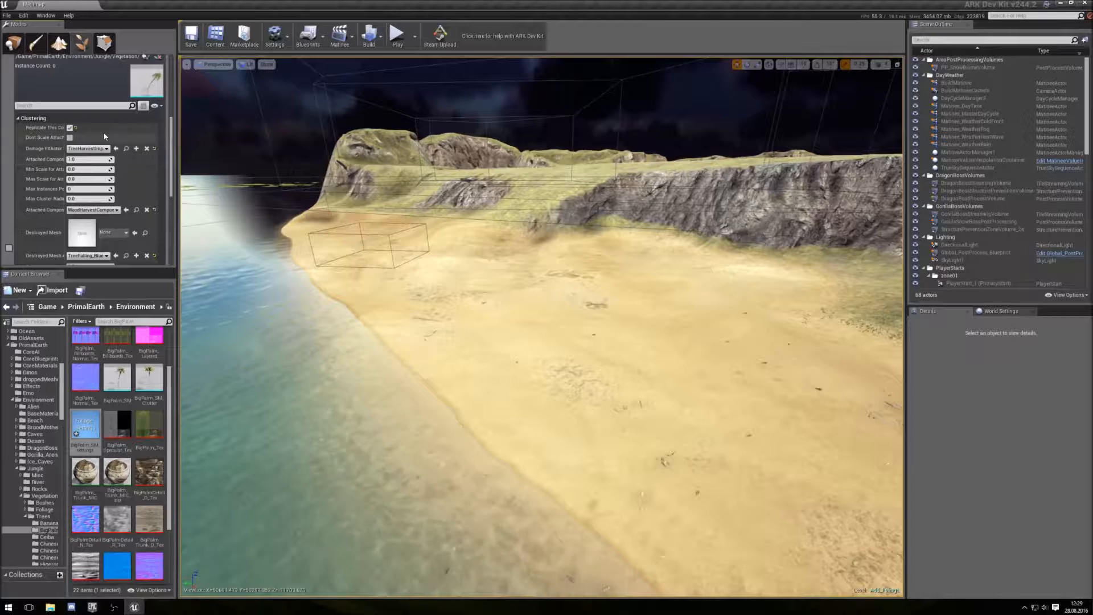
{"action": "scroll", "coordinate": [105, 137], "scroll_direction": "down", "scroll_amount": 3}
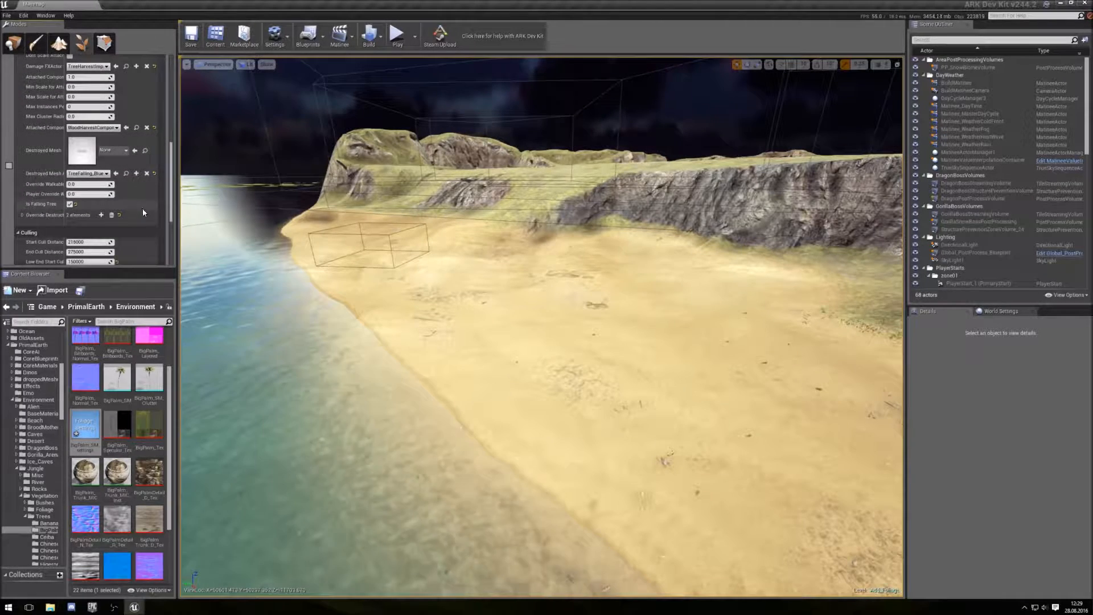
{"action": "scroll", "coordinate": [143, 213], "scroll_direction": "down", "scroll_amount": 3}
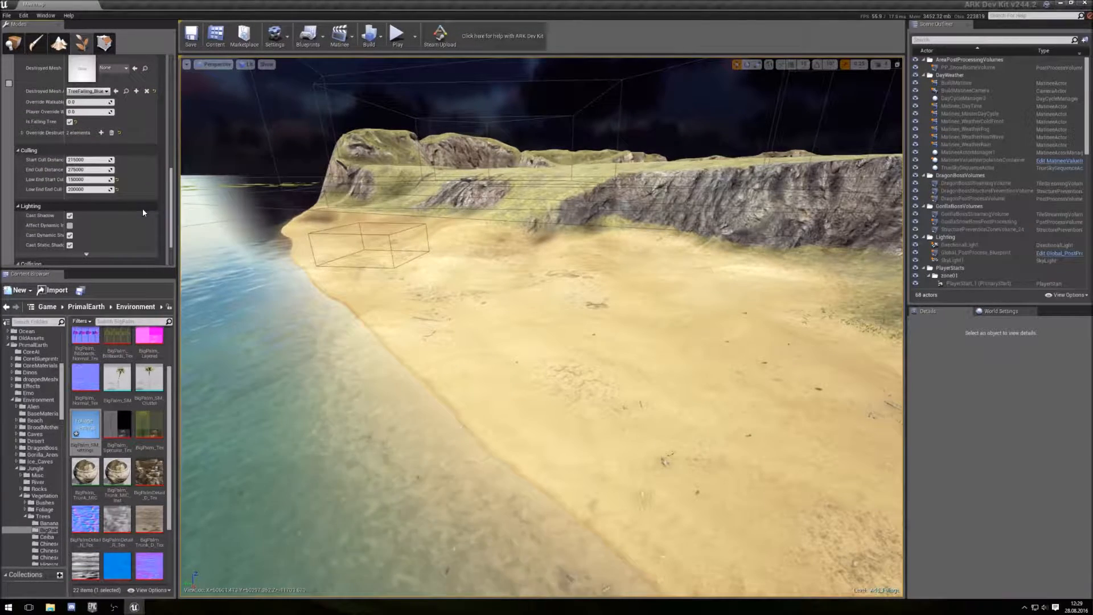
{"action": "scroll", "coordinate": [143, 212], "scroll_direction": "down", "scroll_amount": 2}
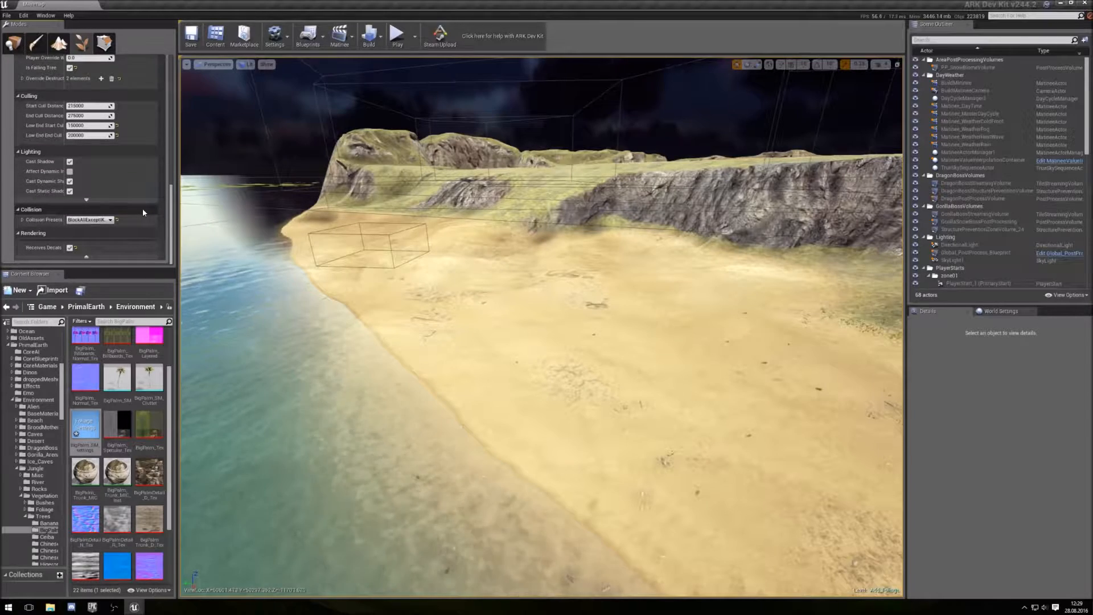
{"action": "scroll", "coordinate": [142, 216], "scroll_direction": "up", "scroll_amount": 6}
{"action": "scroll", "coordinate": [143, 217], "scroll_direction": "up", "scroll_amount": 7}
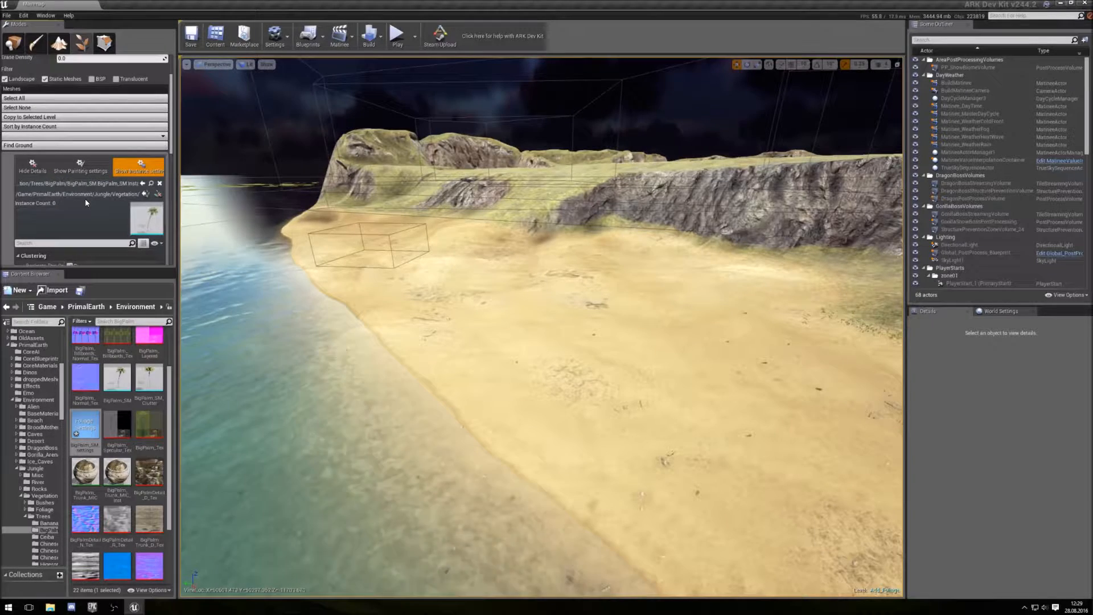
{"action": "scroll", "coordinate": [121, 206], "scroll_direction": "down", "scroll_amount": 6}
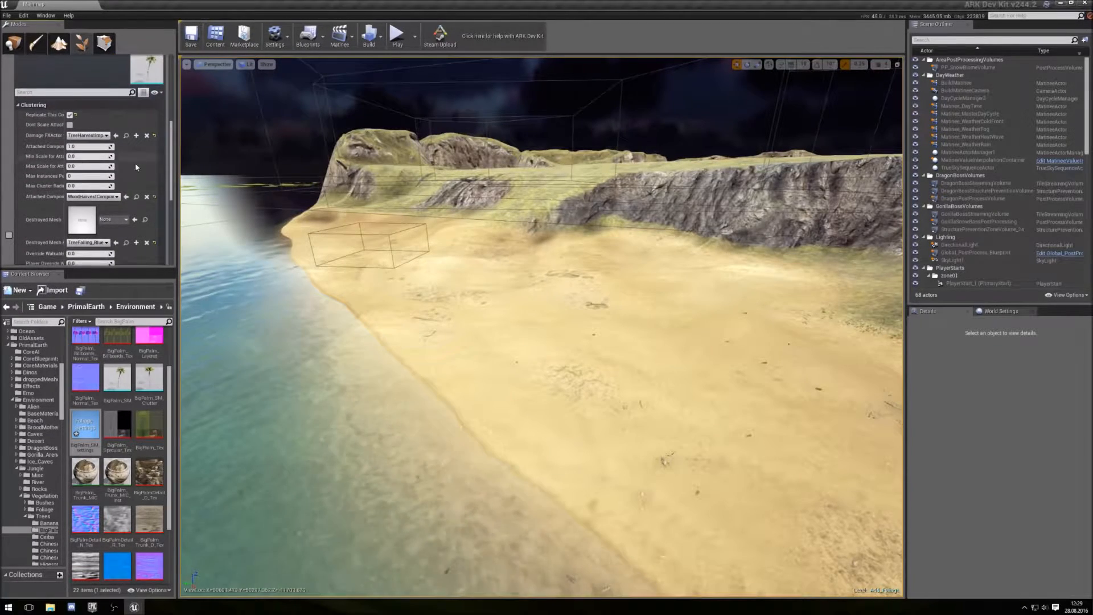
{"action": "scroll", "coordinate": [142, 176], "scroll_direction": "up", "scroll_amount": 7}
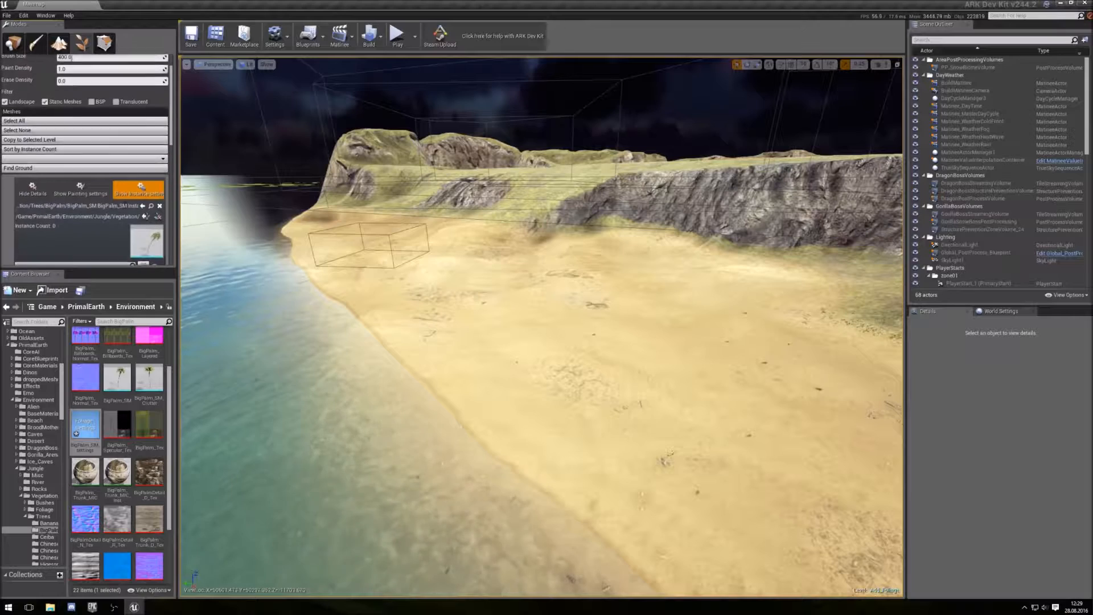
- Hide the palm's details and enable the BigPalm_SM mesh for painting
{"action": "left_click", "coordinate": [32, 190]}
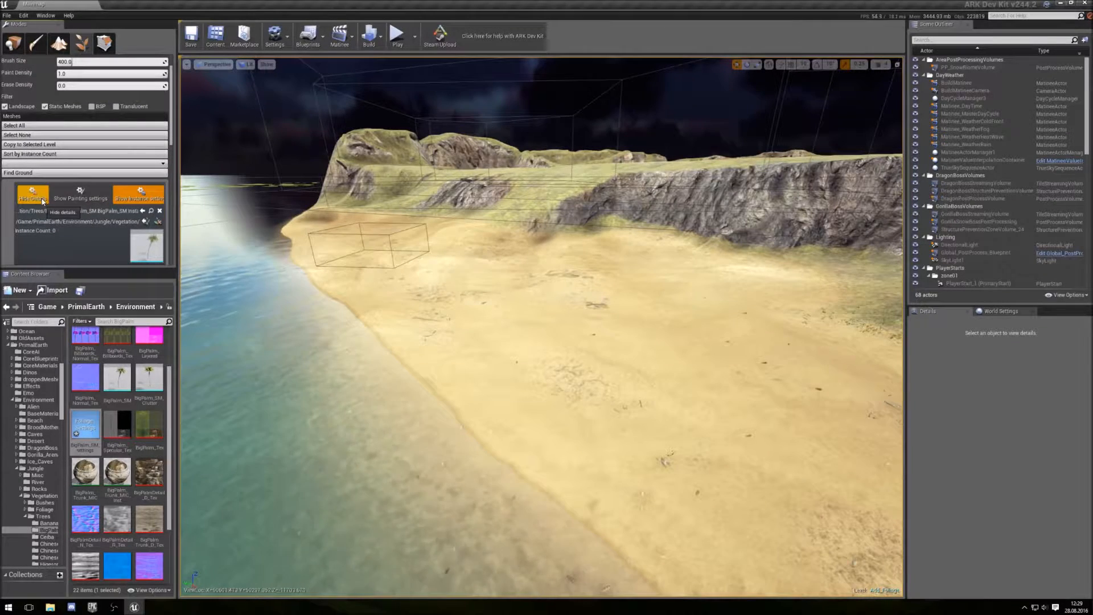
{"action": "scroll", "coordinate": [43, 198], "scroll_direction": "up", "scroll_amount": 1}
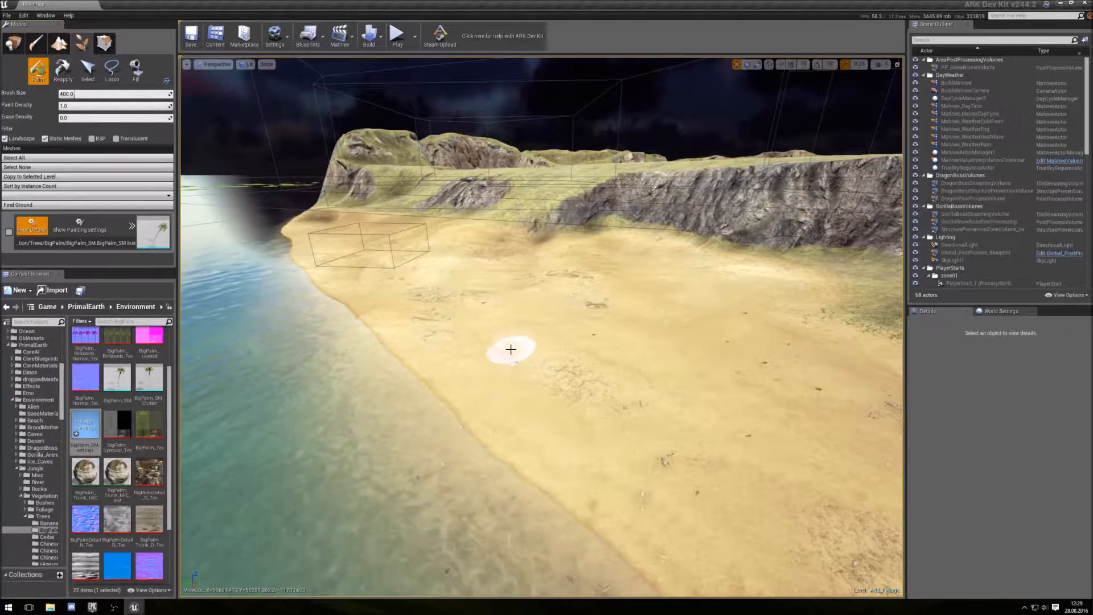
{"action": "left_click", "coordinate": [9, 232]}
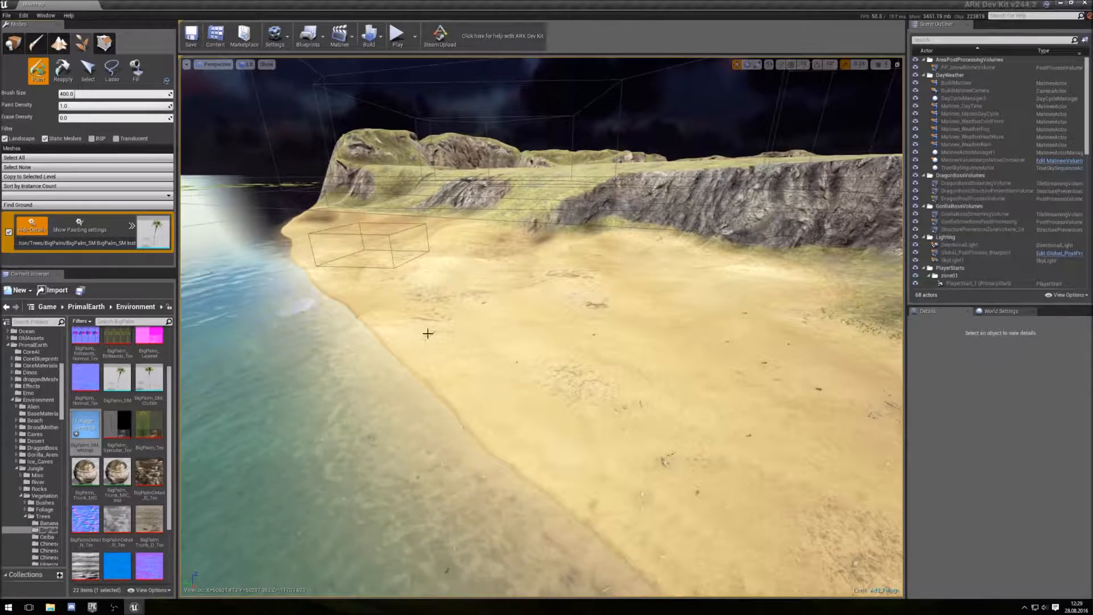
- Paint a cluster of palm trees onto the beach, then erase them again
{"action": "mouse_move", "coordinate": [507, 341]}
{"action": "left_mouse_down"}
{"action": "mouse_move", "coordinate": [556, 385]}
{"action": "mouse_move", "coordinate": [659, 378]}
{"action": "mouse_move", "coordinate": [549, 320]}
{"action": "mouse_move", "coordinate": [454, 325]}
{"action": "mouse_move", "coordinate": [532, 410]}
{"action": "mouse_move", "coordinate": [671, 476]}
{"action": "mouse_move", "coordinate": [674, 375]}
{"action": "mouse_move", "coordinate": [579, 357]}
{"action": "left_mouse_up"}
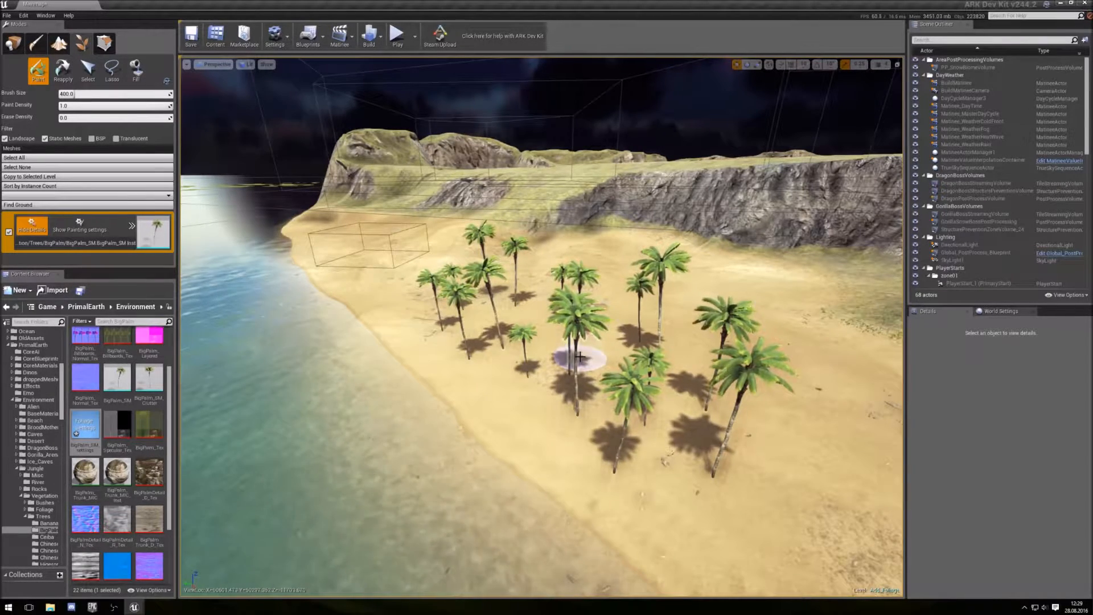
{"action": "mouse_move", "coordinate": [445, 333]}
{"action": "left_mouse_down", "text": "shift"}
{"action": "mouse_move", "coordinate": [450, 307]}
{"action": "mouse_move", "coordinate": [505, 342]}
{"action": "mouse_move", "coordinate": [566, 395]}
{"action": "mouse_move", "coordinate": [612, 476]}
{"action": "mouse_move", "coordinate": [706, 410]}
{"action": "mouse_move", "coordinate": [637, 420]}
{"action": "mouse_move", "coordinate": [649, 344]}
{"action": "mouse_move", "coordinate": [535, 381]}
{"action": "mouse_move", "coordinate": [490, 300]}
{"action": "left_mouse_up", "text": "shift"}
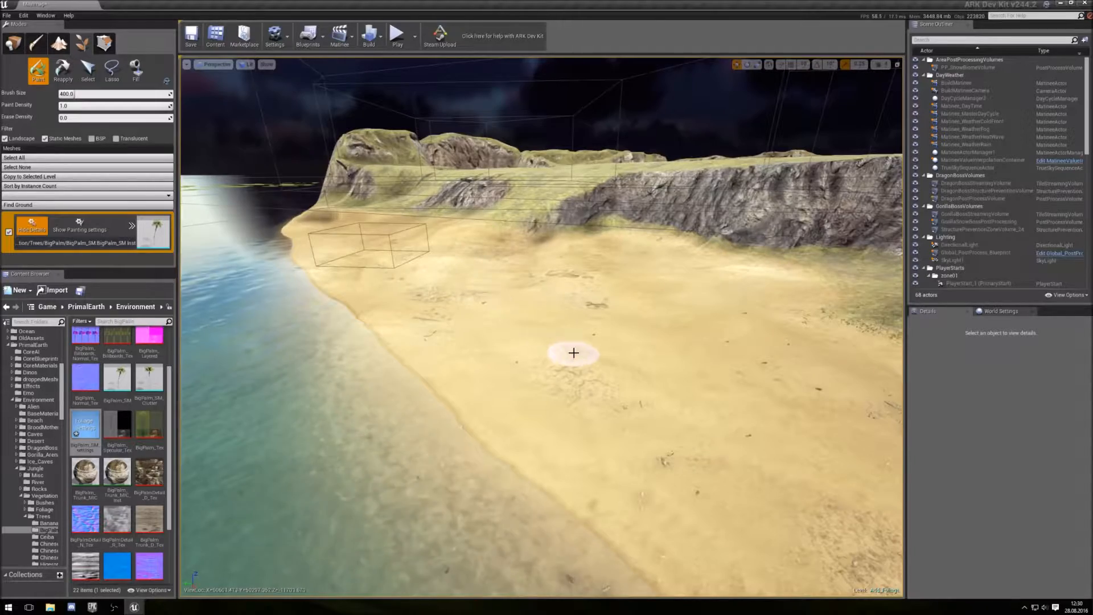
- Show the palm's painting settings and set its density per 1Kuu² to 200 and radius to 100
{"action": "key", "text": "w"}
{"action": "mouse_move", "coordinate": [557, 356]}
{"action": "right_mouse_down"}
{"action": "mouse_move", "coordinate": [626, 364]}
{"action": "mouse_move", "coordinate": [622, 332]}
{"action": "mouse_move", "coordinate": [632, 348]}
{"action": "mouse_move", "coordinate": [631, 396]}
{"action": "mouse_move", "coordinate": [620, 398]}
{"action": "right_mouse_up"}
{"action": "key", "text": "w"}
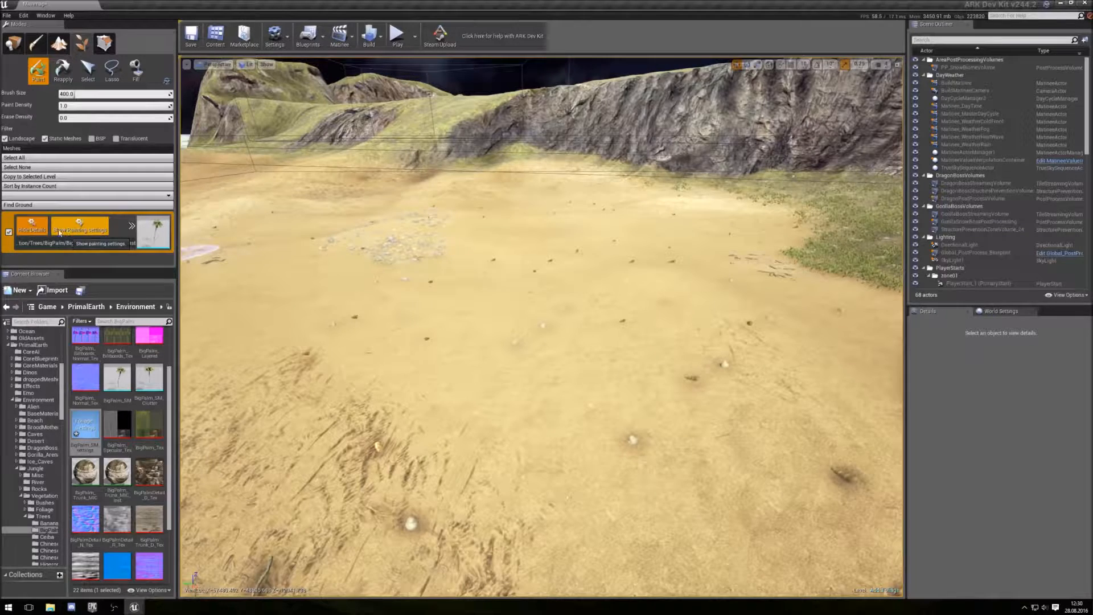
{"action": "left_click", "coordinate": [88, 227]}
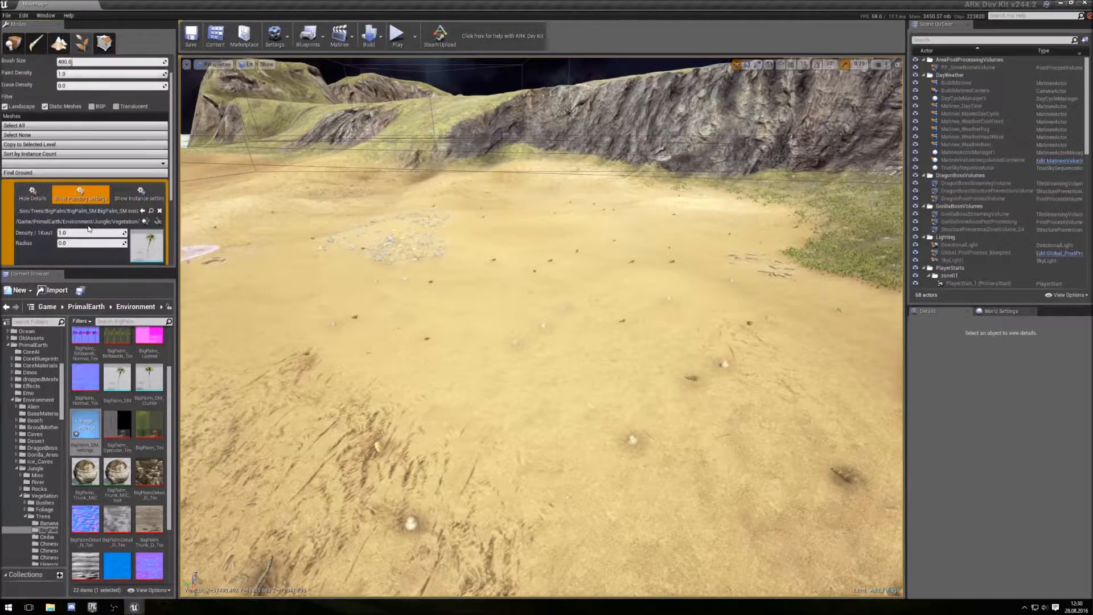
{"action": "scroll", "coordinate": [88, 178], "scroll_direction": "down", "scroll_amount": 5}
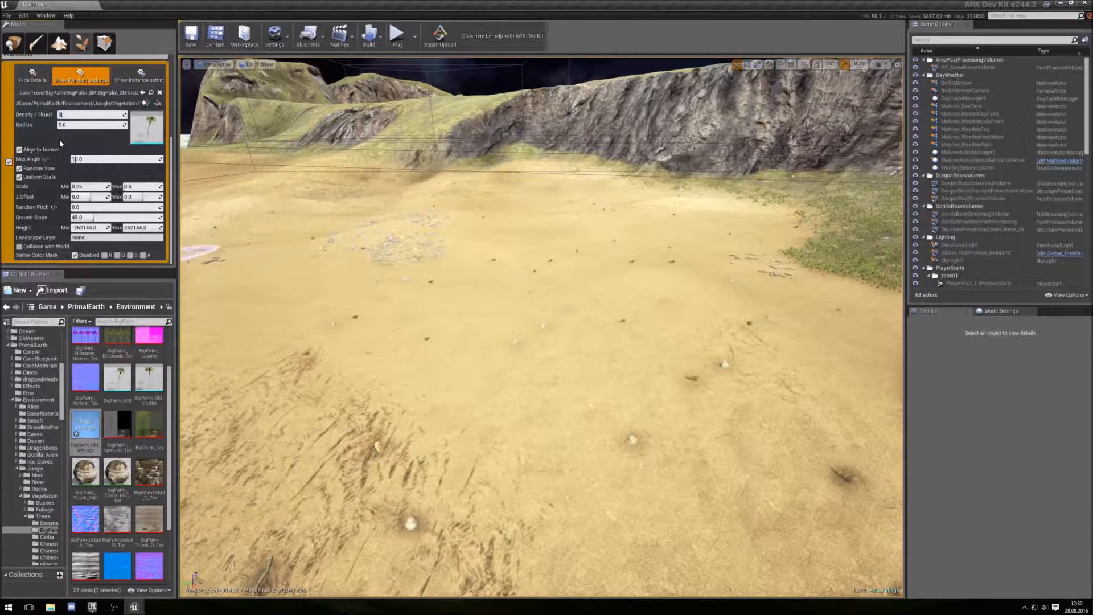
{"action": "type", "text": "200"}
{"action": "left_click", "coordinate": [79, 124]}
- Paint a dense palm cluster onto the sand, then erase it
{"action": "mouse_move", "coordinate": [418, 325]}
{"action": "left_mouse_down"}
{"action": "mouse_move", "coordinate": [534, 289]}
{"action": "mouse_move", "coordinate": [433, 307]}
{"action": "mouse_move", "coordinate": [474, 393]}
{"action": "mouse_move", "coordinate": [639, 329]}
{"action": "left_mouse_up"}
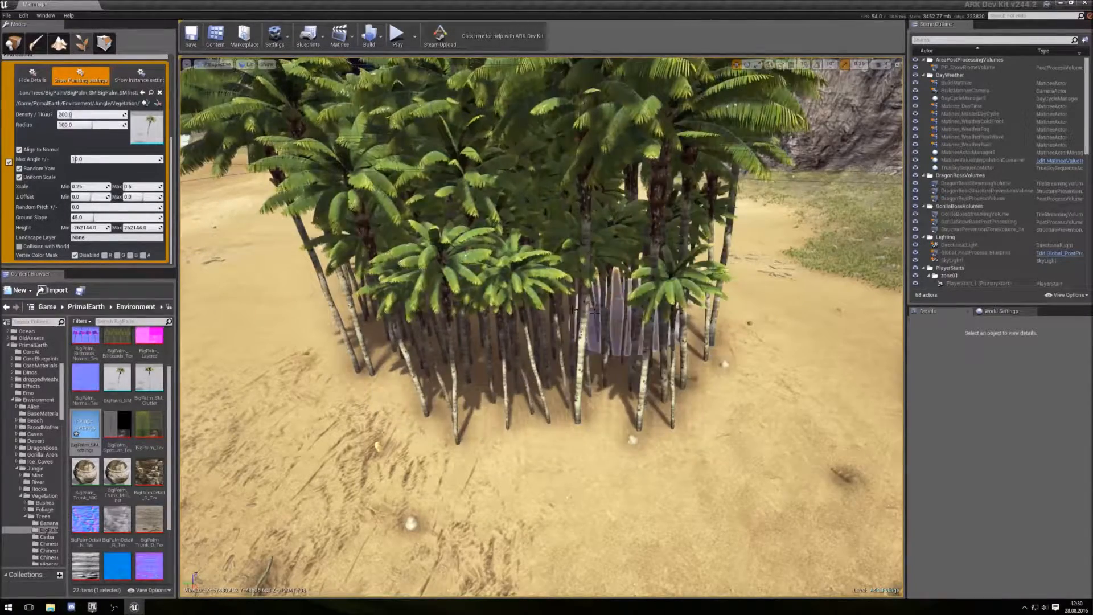
{"action": "mouse_move", "coordinate": [366, 350]}
{"action": "left_mouse_down", "text": "shift"}
{"action": "mouse_move", "coordinate": [616, 427]}
{"action": "mouse_move", "coordinate": [562, 366]}
{"action": "mouse_move", "coordinate": [359, 307]}
{"action": "mouse_move", "coordinate": [442, 281]}
{"action": "mouse_move", "coordinate": [714, 369]}
{"action": "mouse_move", "coordinate": [500, 296]}
{"action": "mouse_move", "coordinate": [501, 265]}
{"action": "mouse_move", "coordinate": [558, 309]}
{"action": "left_mouse_up", "text": "shift"}
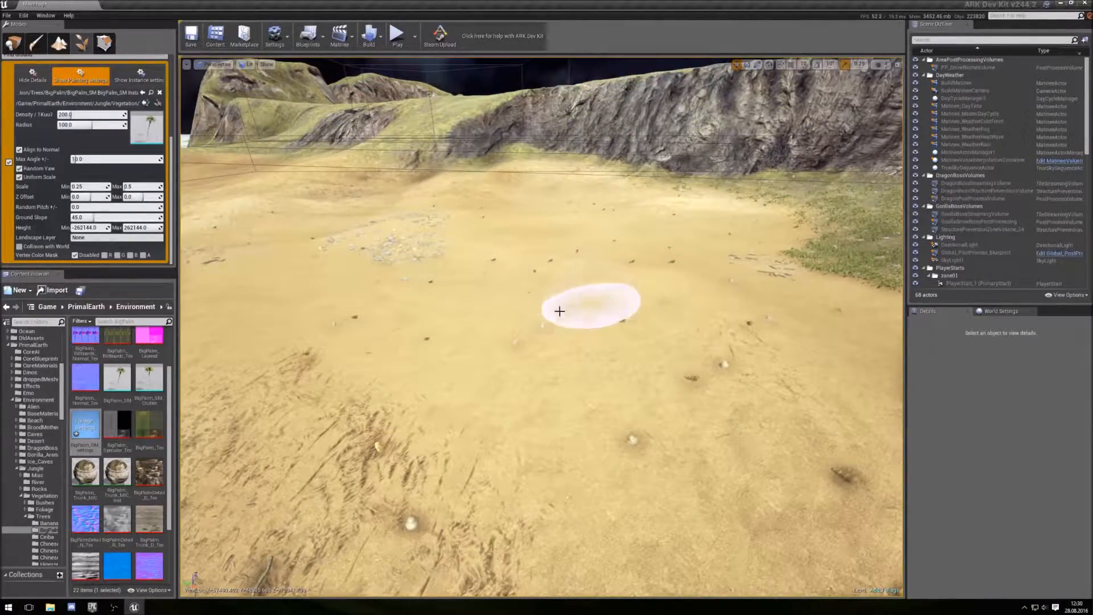
- Set the palm's painting density to 2 and the radius to 500
{"action": "left_click", "coordinate": [72, 115]}
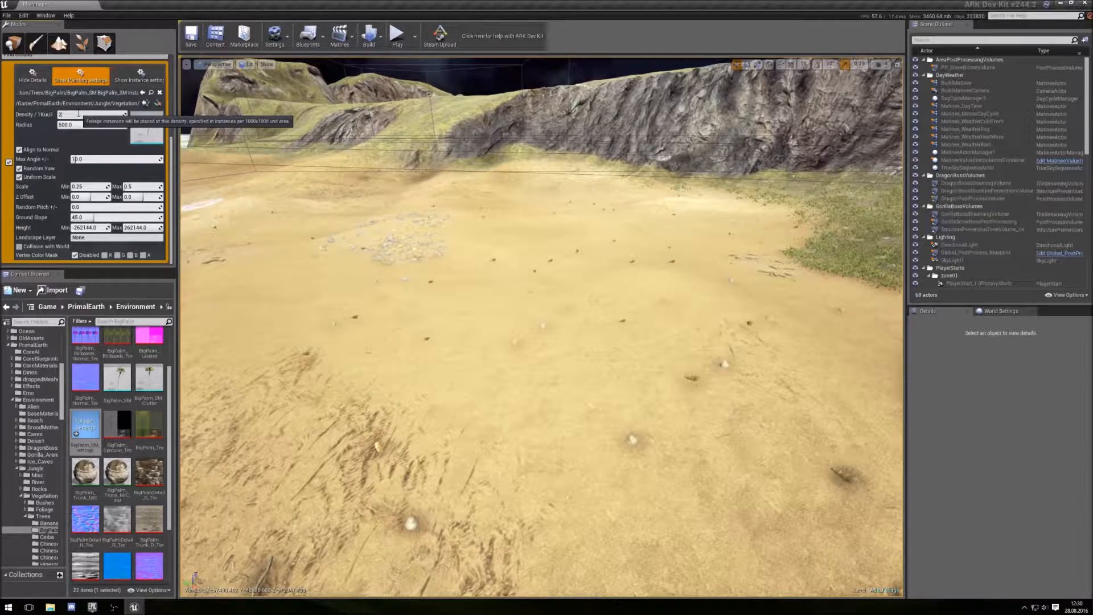
{"action": "key", "text": "Return"}
{"action": "mouse_move", "coordinate": [353, 282]}
{"action": "left_mouse_down"}
{"action": "mouse_move", "coordinate": [740, 455]}
{"action": "mouse_move", "coordinate": [756, 476]}
{"action": "mouse_move", "coordinate": [306, 403]}
{"action": "mouse_move", "coordinate": [244, 266]}
{"action": "mouse_move", "coordinate": [319, 188]}
{"action": "mouse_move", "coordinate": [519, 239]}
{"action": "mouse_move", "coordinate": [671, 341]}
{"action": "mouse_move", "coordinate": [699, 408]}
{"action": "mouse_move", "coordinate": [573, 349]}
{"action": "mouse_move", "coordinate": [359, 398]}
{"action": "mouse_move", "coordinate": [307, 323]}
{"action": "mouse_move", "coordinate": [365, 228]}
{"action": "mouse_move", "coordinate": [220, 317]}
{"action": "mouse_move", "coordinate": [256, 215]}
{"action": "mouse_move", "coordinate": [512, 239]}
{"action": "mouse_move", "coordinate": [702, 305]}
{"action": "mouse_move", "coordinate": [565, 313]}
{"action": "mouse_move", "coordinate": [216, 265]}
{"action": "left_mouse_up"}
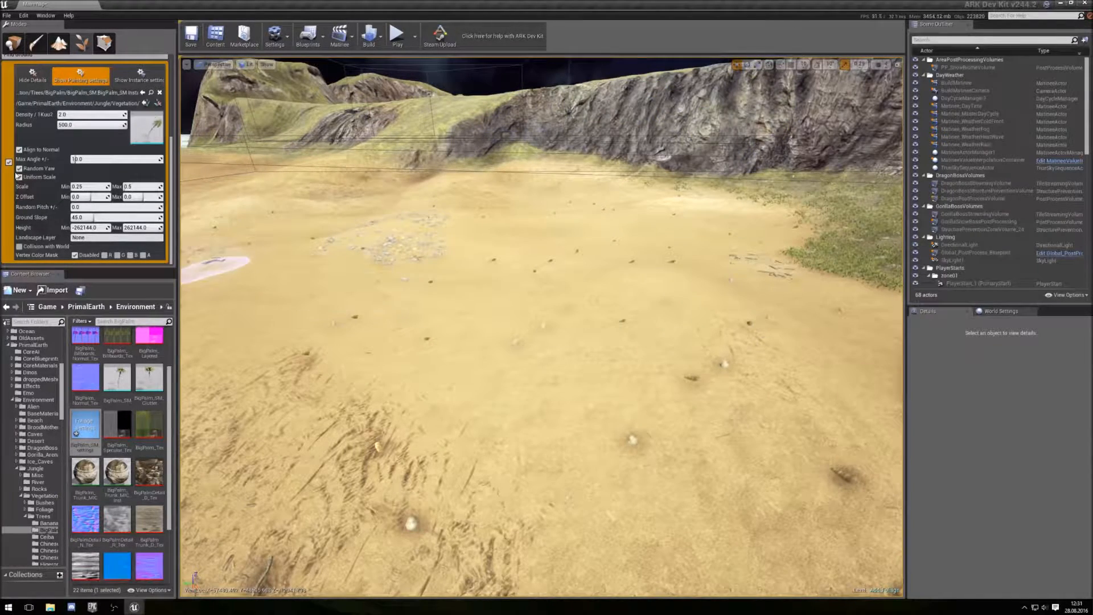
- Paint a few scattered palms onto the rocky cliff slope beside the beach
{"action": "left_click", "coordinate": [86, 218]}
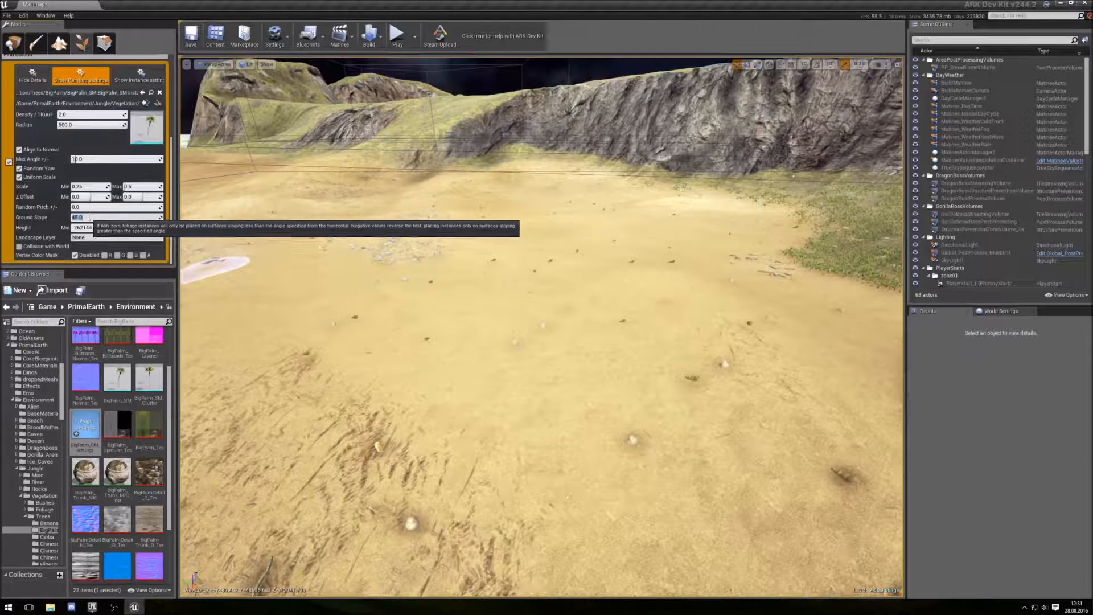
{"action": "right_click_drag", "start_coordinate": [492, 337], "coordinate": [434, 347]}
{"action": "key", "text": "w"}
{"action": "key", "text": "w"}
{"action": "key", "text": "w"}
{"action": "key", "text": "s"}
{"action": "key", "text": "d"}
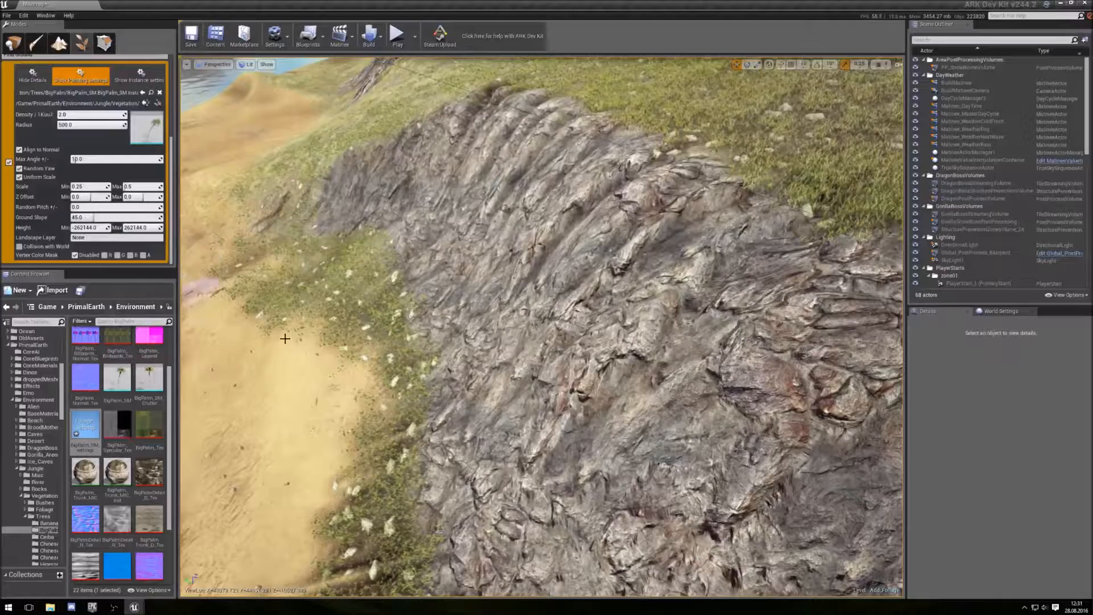
{"action": "left_click", "coordinate": [622, 341]}
{"action": "left_click", "coordinate": [714, 267]}
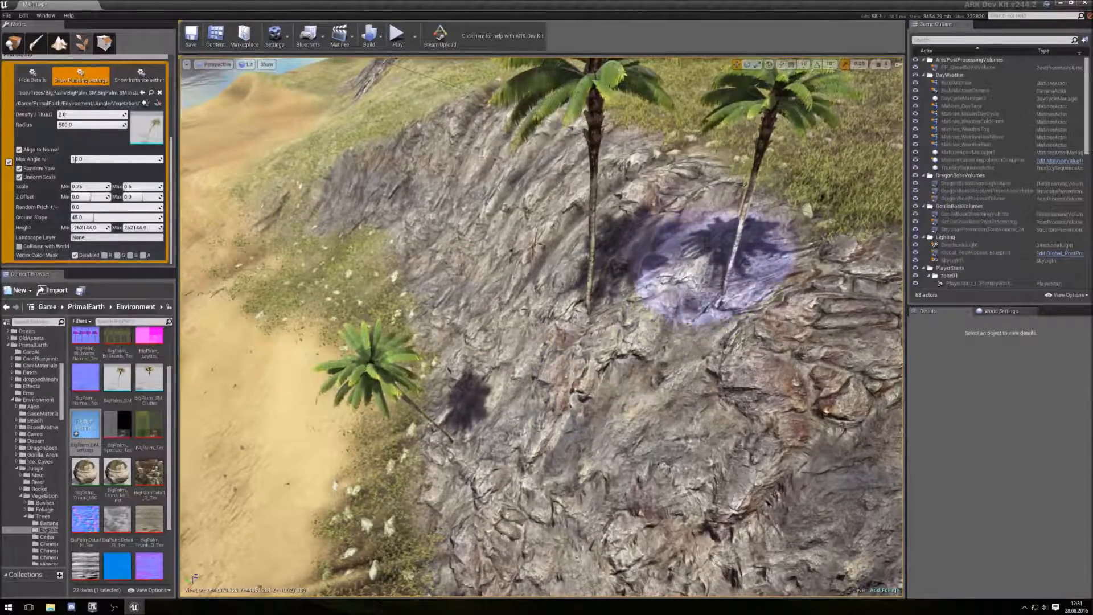
{"action": "left_click", "coordinate": [495, 450]}
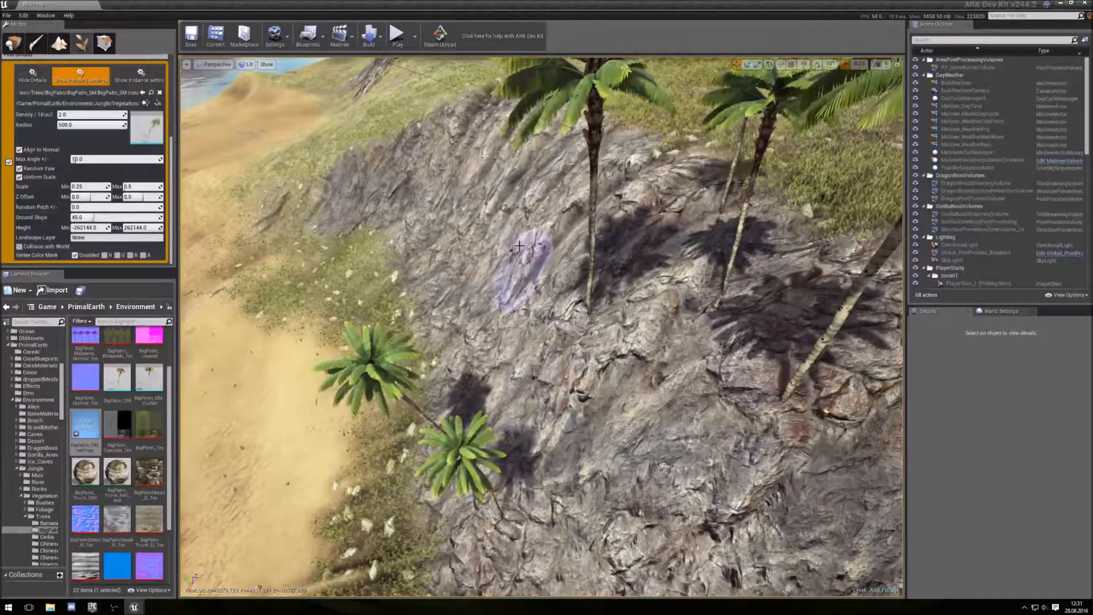
- Paint more palms down the cliff slope, then erase the palms on the rock
{"action": "mouse_move", "coordinate": [469, 138]}
{"action": "left_mouse_down"}
{"action": "mouse_move", "coordinate": [452, 228]}
{"action": "mouse_move", "coordinate": [459, 363]}
{"action": "left_mouse_up"}
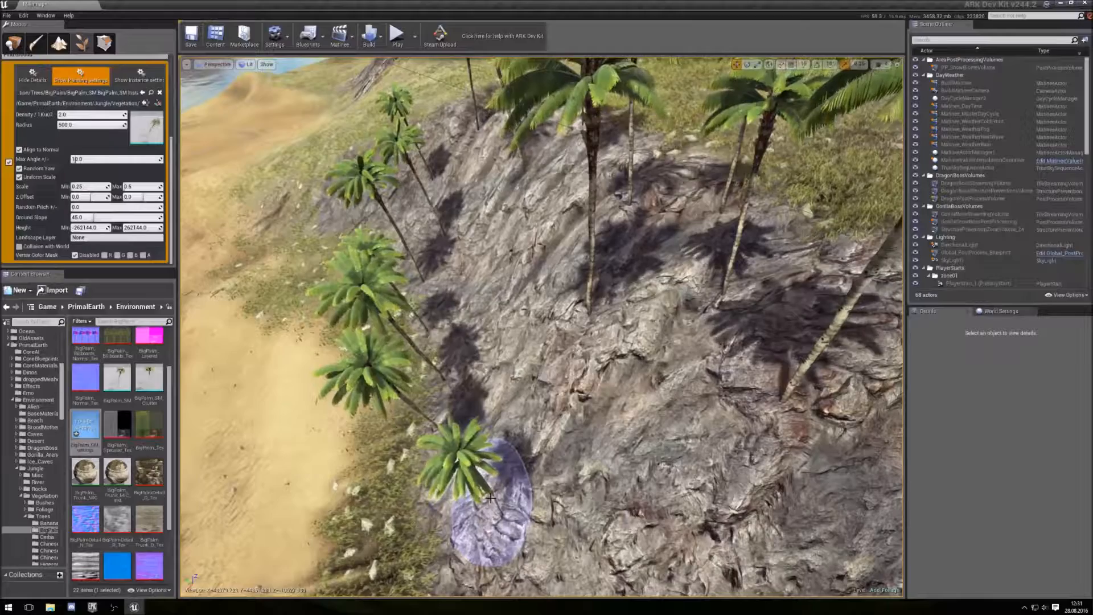
{"action": "left_click_drag", "start_coordinate": [496, 498], "coordinate": [472, 449], "text": "shift"}
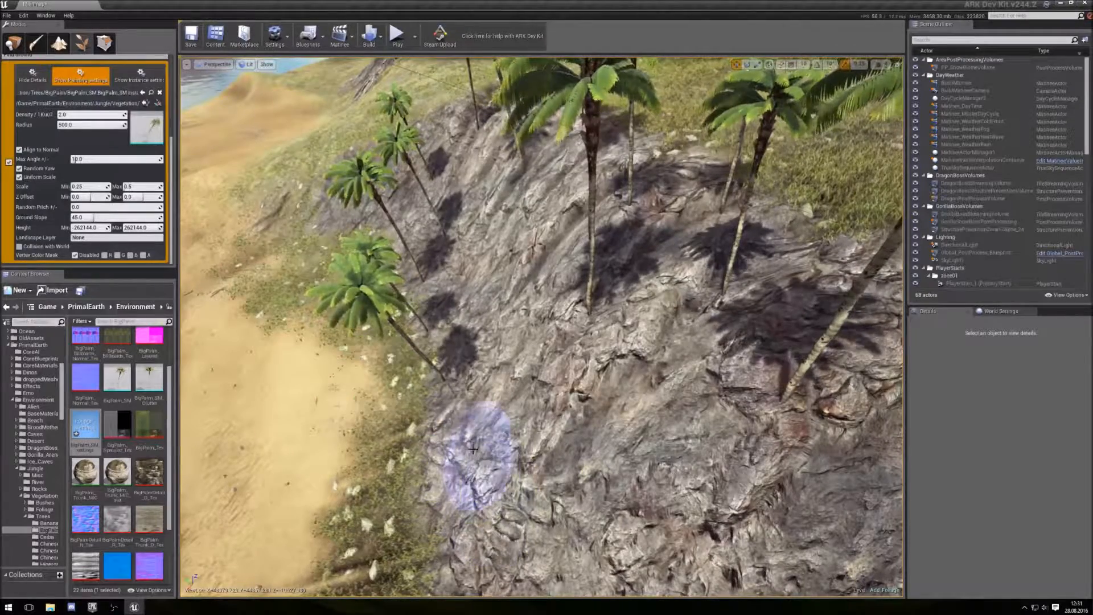
{"action": "mouse_move", "coordinate": [448, 314]}
{"action": "left_mouse_down", "text": "shift"}
{"action": "mouse_move", "coordinate": [435, 215]}
{"action": "mouse_move", "coordinate": [444, 158]}
{"action": "mouse_move", "coordinate": [512, 139]}
{"action": "left_mouse_up", "text": "shift"}
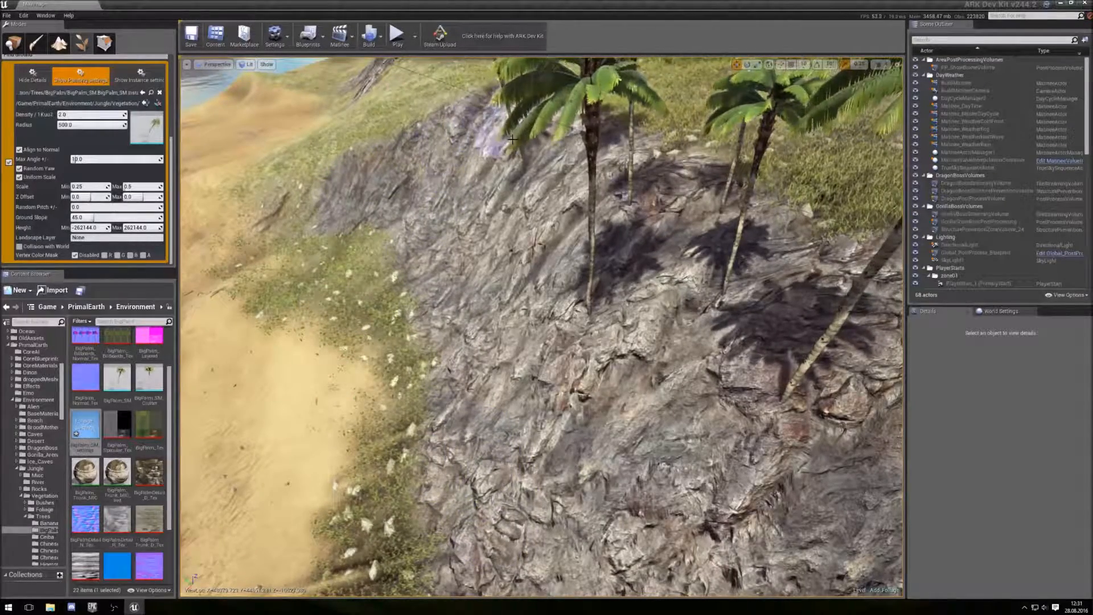
- Set the ground slope limit to 20 and paint palms along the grass below the cliff and on the plateau above
{"action": "mouse_move", "coordinate": [604, 283]}
{"action": "left_mouse_down", "text": "shift"}
{"action": "mouse_move", "coordinate": [610, 208]}
{"action": "mouse_move", "coordinate": [573, 117]}
{"action": "mouse_move", "coordinate": [732, 288]}
{"action": "mouse_move", "coordinate": [508, 393]}
{"action": "left_mouse_up", "text": "shift"}
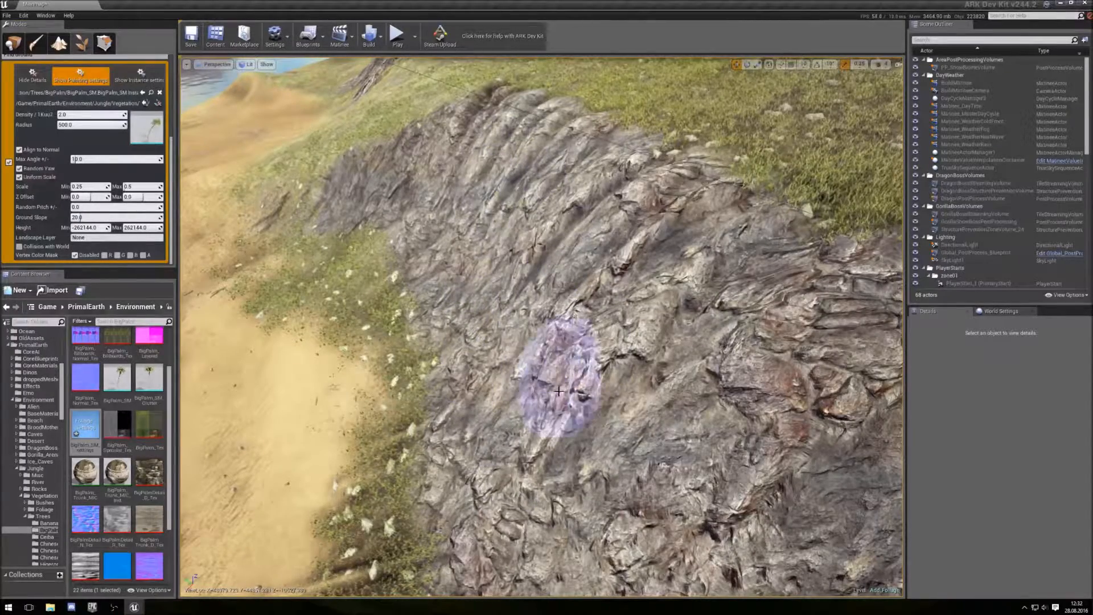
{"action": "mouse_move", "coordinate": [476, 473]}
{"action": "left_mouse_down"}
{"action": "mouse_move", "coordinate": [434, 476]}
{"action": "mouse_move", "coordinate": [366, 263]}
{"action": "left_mouse_up"}
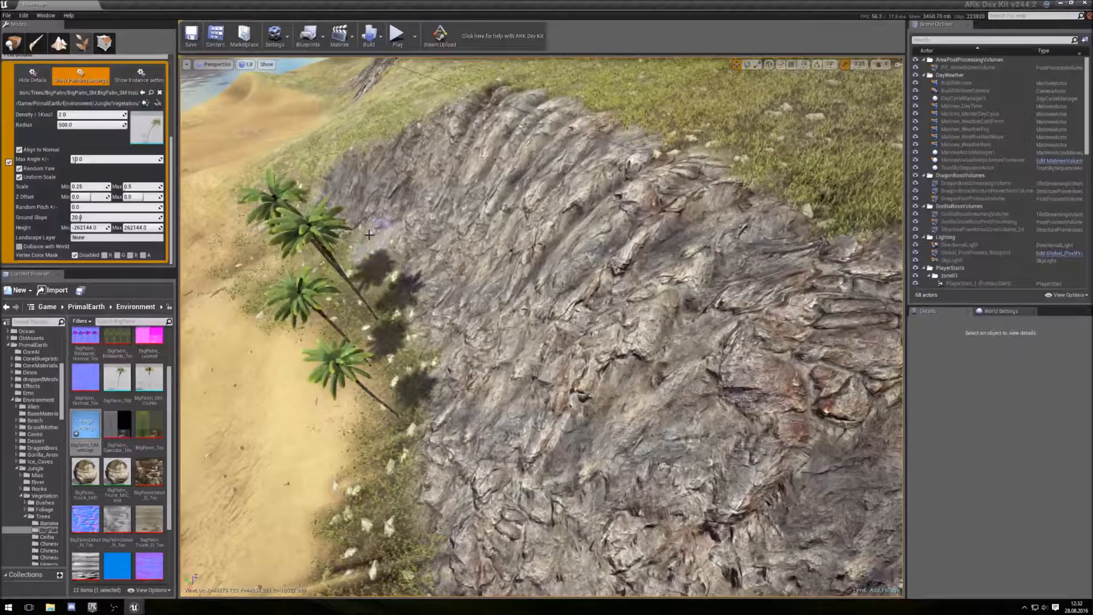
{"action": "left_click", "coordinate": [391, 449]}
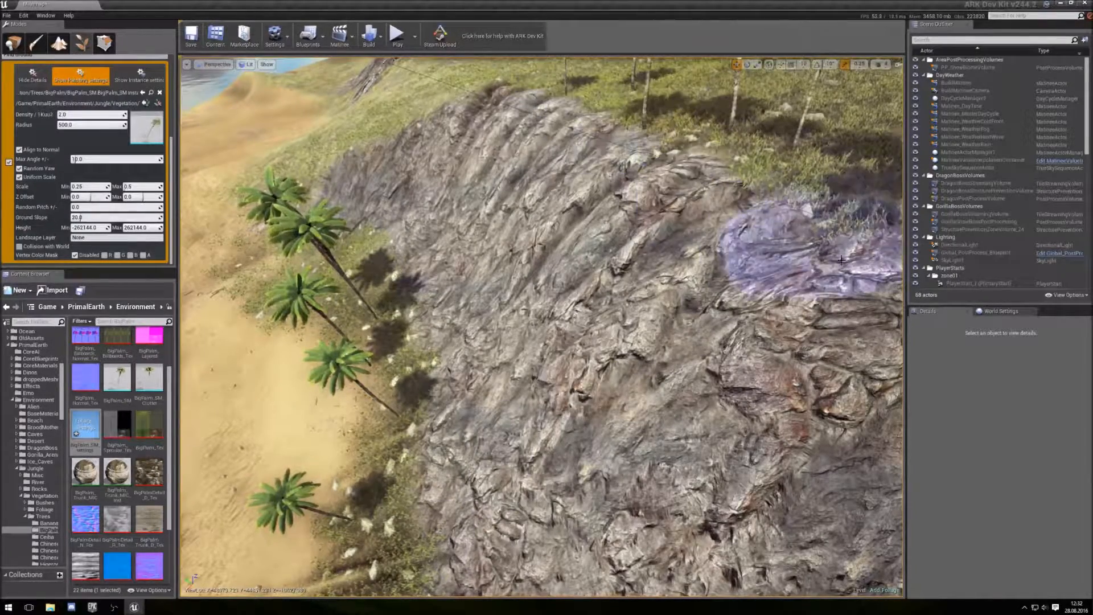
{"action": "mouse_move", "coordinate": [820, 299]}
{"action": "right_mouse_down"}
{"action": "mouse_move", "coordinate": [853, 220]}
{"action": "mouse_move", "coordinate": [882, 199]}
{"action": "mouse_move", "coordinate": [854, 290]}
{"action": "mouse_move", "coordinate": [868, 273]}
{"action": "right_mouse_up"}
{"action": "left_click_drag", "start_coordinate": [730, 245], "coordinate": [816, 246]}
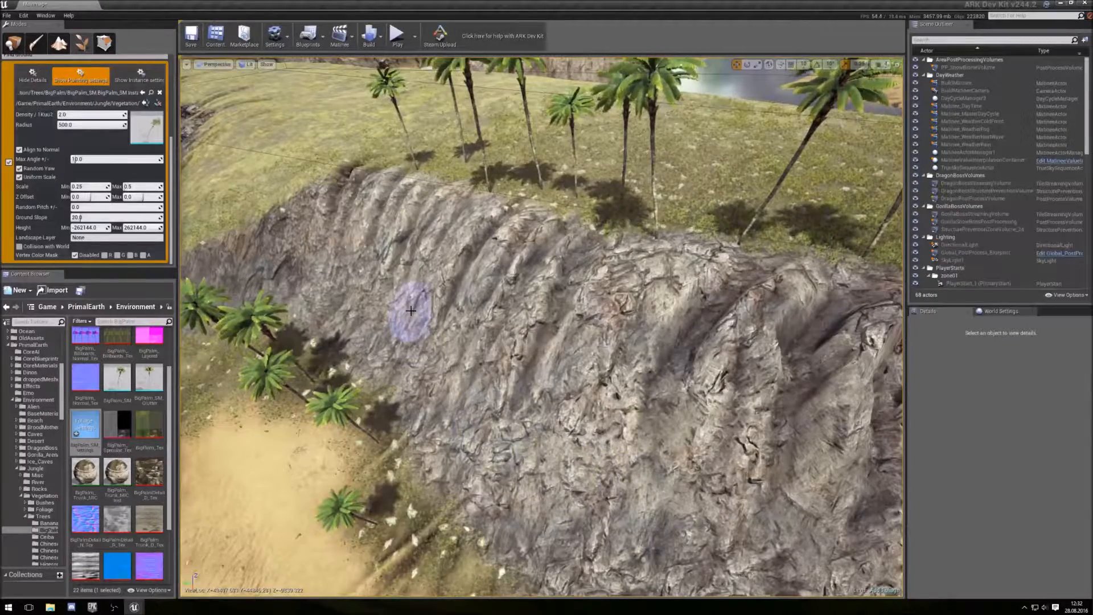
- Paint a few more palms on the plateau, then erase the palms from the grass strip and plateau
{"action": "left_click_drag", "start_coordinate": [374, 148], "coordinate": [315, 233]}
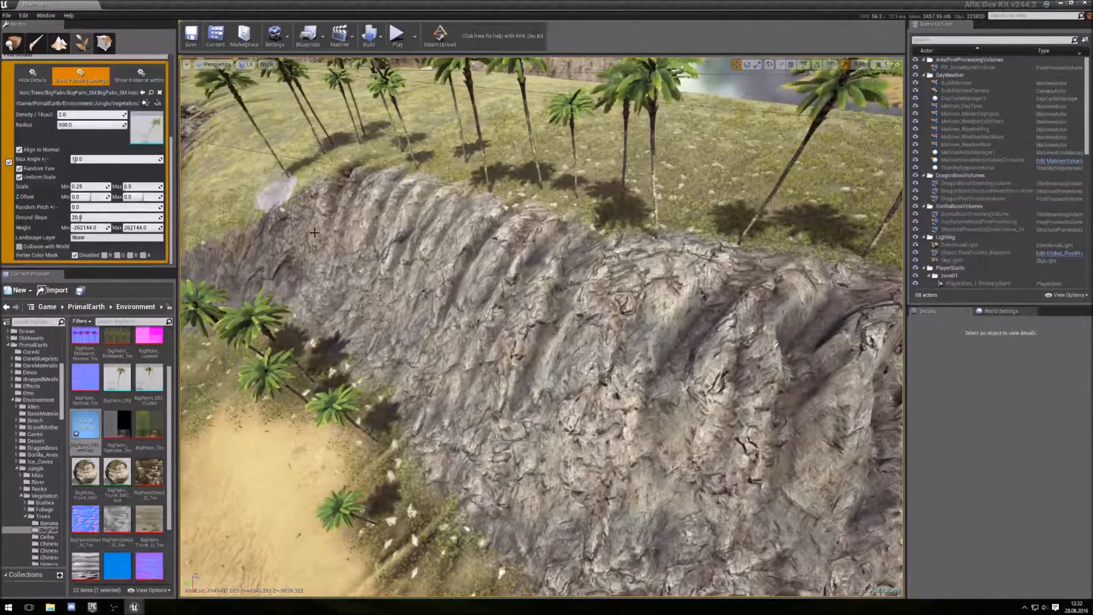
{"action": "mouse_move", "coordinate": [262, 336]}
{"action": "left_mouse_down", "text": "shift"}
{"action": "mouse_move", "coordinate": [245, 350]}
{"action": "mouse_move", "coordinate": [317, 403]}
{"action": "mouse_move", "coordinate": [321, 461]}
{"action": "left_mouse_up", "text": "shift"}
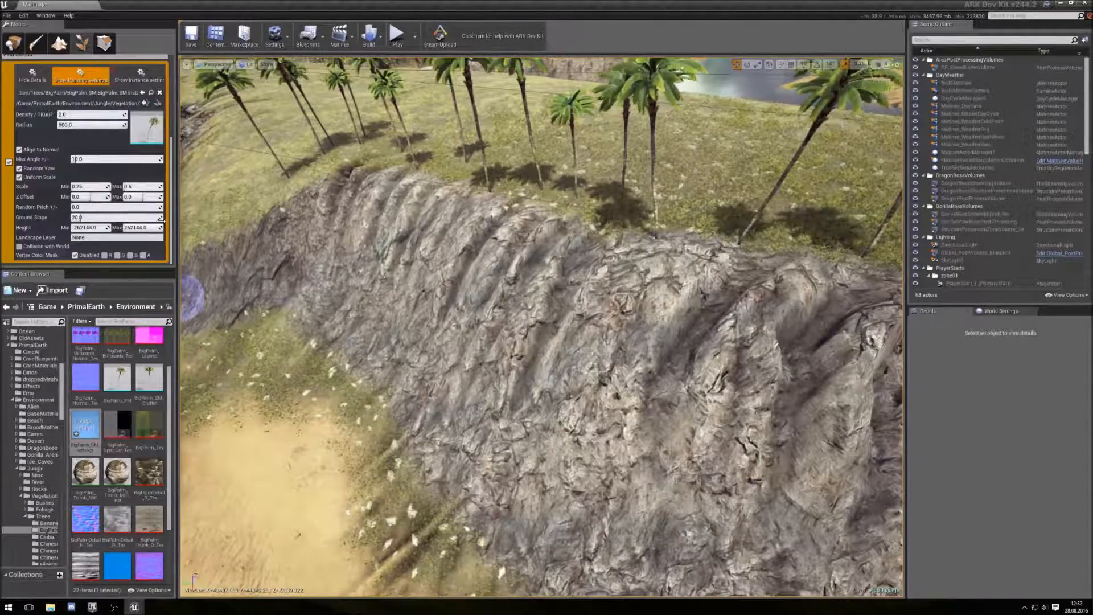
{"action": "mouse_move", "coordinate": [268, 177]}
{"action": "left_mouse_down", "text": "shift"}
{"action": "mouse_move", "coordinate": [296, 150]}
{"action": "mouse_move", "coordinate": [350, 145]}
{"action": "mouse_move", "coordinate": [415, 153]}
{"action": "mouse_move", "coordinate": [494, 190]}
{"action": "left_mouse_up", "text": "shift"}
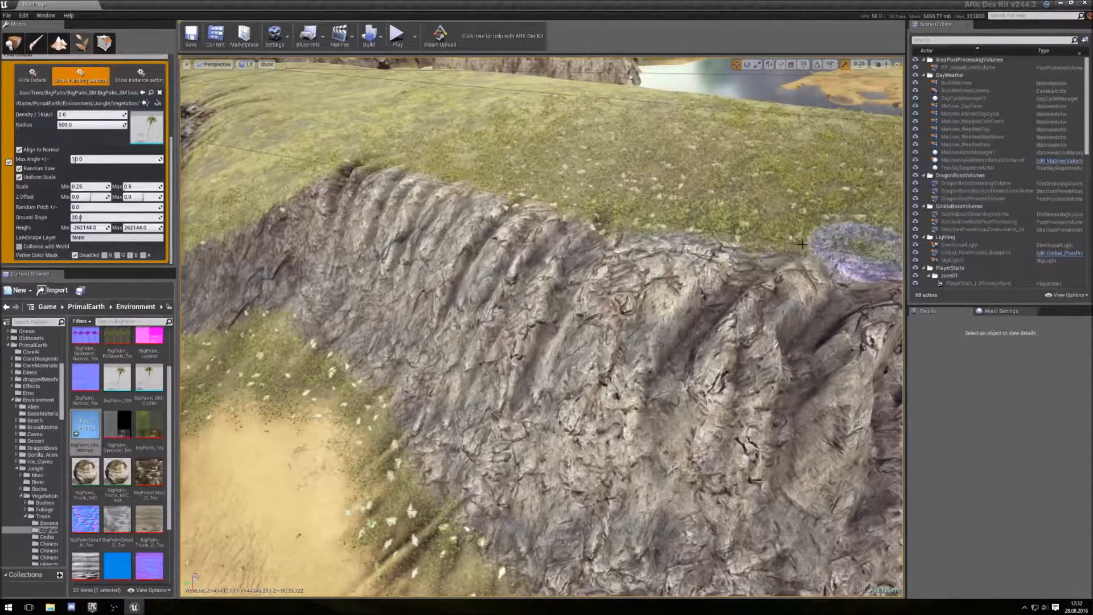
- Set the scale range to 0.1 minimum and 2.0 maximum, paint test palms at the cliff foot, then erase them
{"action": "left_click", "coordinate": [90, 187]}
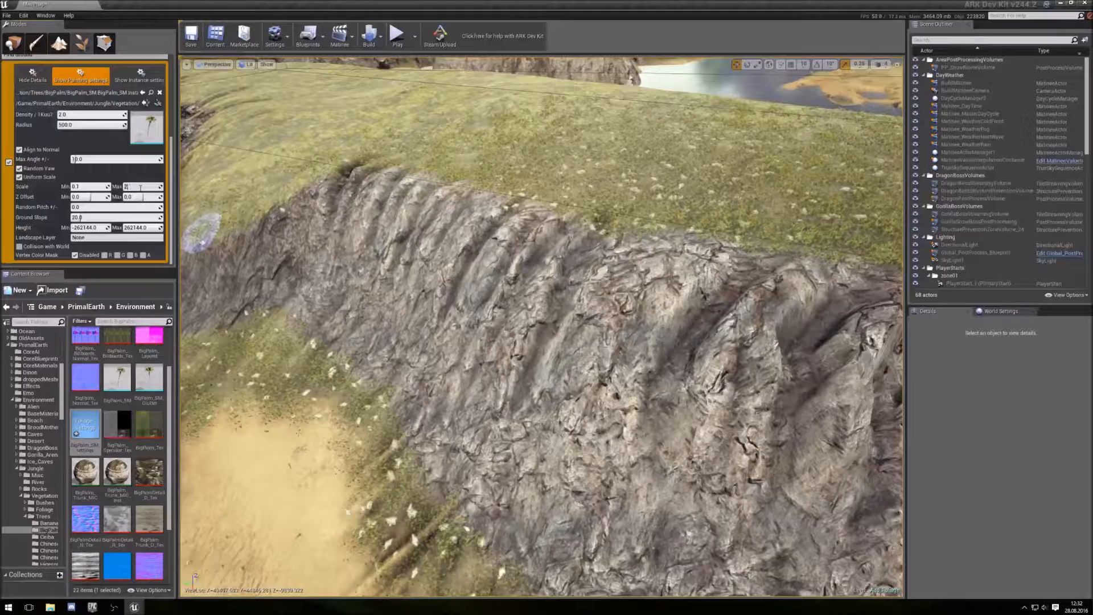
{"action": "left_click_drag", "start_coordinate": [297, 370], "coordinate": [408, 520]}
{"action": "mouse_move", "coordinate": [447, 480]}
{"action": "right_mouse_down"}
{"action": "mouse_move", "coordinate": [364, 432]}
{"action": "mouse_move", "coordinate": [432, 373]}
{"action": "mouse_move", "coordinate": [464, 383]}
{"action": "right_mouse_up"}
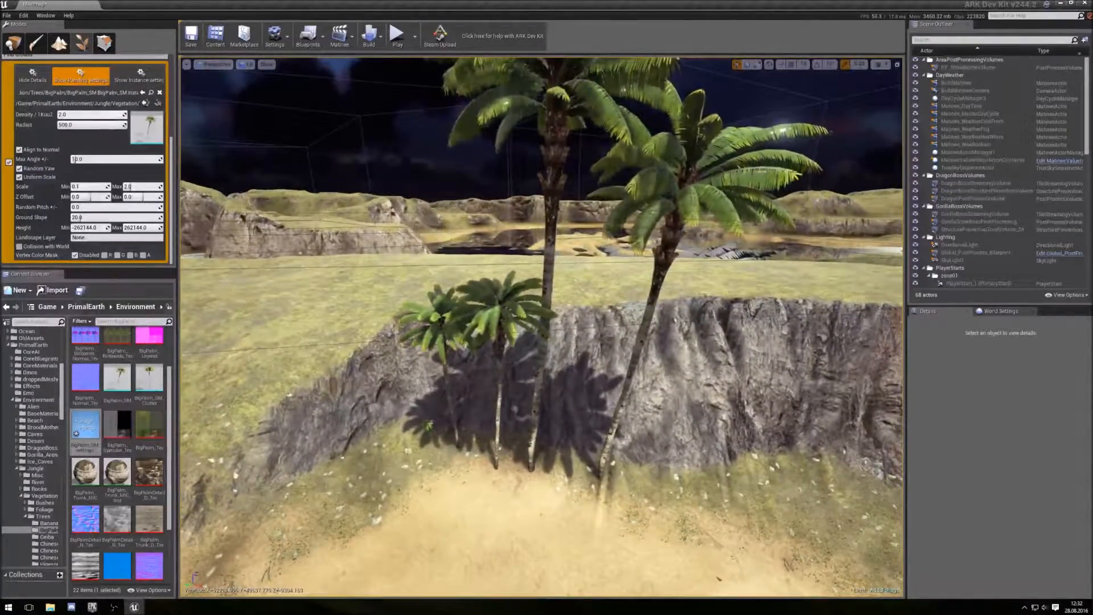
{"action": "right_click_drag", "start_coordinate": [428, 452], "coordinate": [445, 459]}
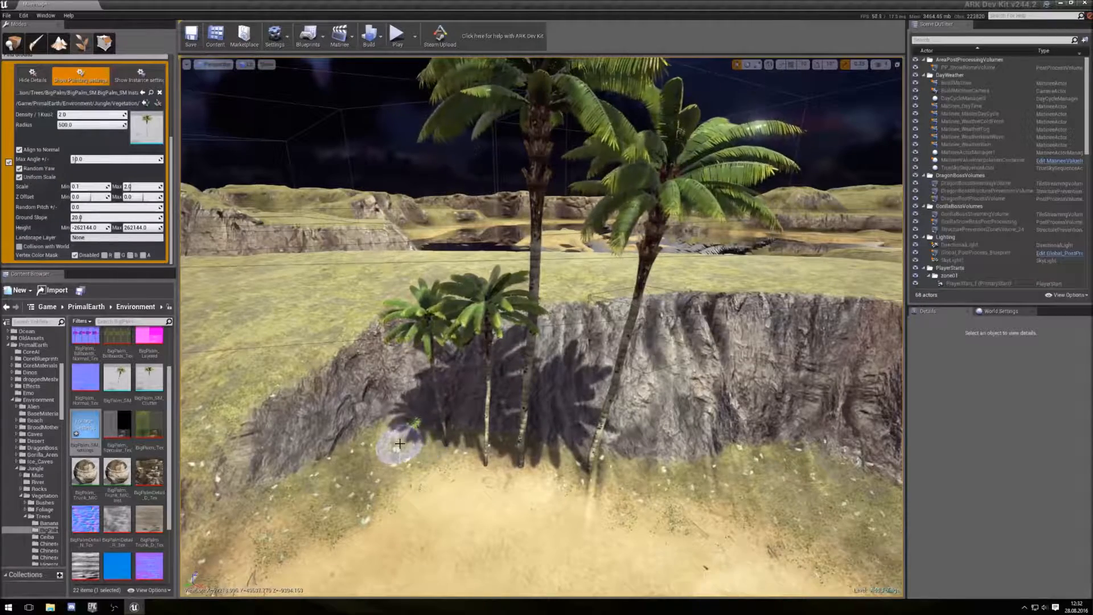
{"action": "left_click_drag", "start_coordinate": [436, 445], "coordinate": [612, 479], "text": "shift"}
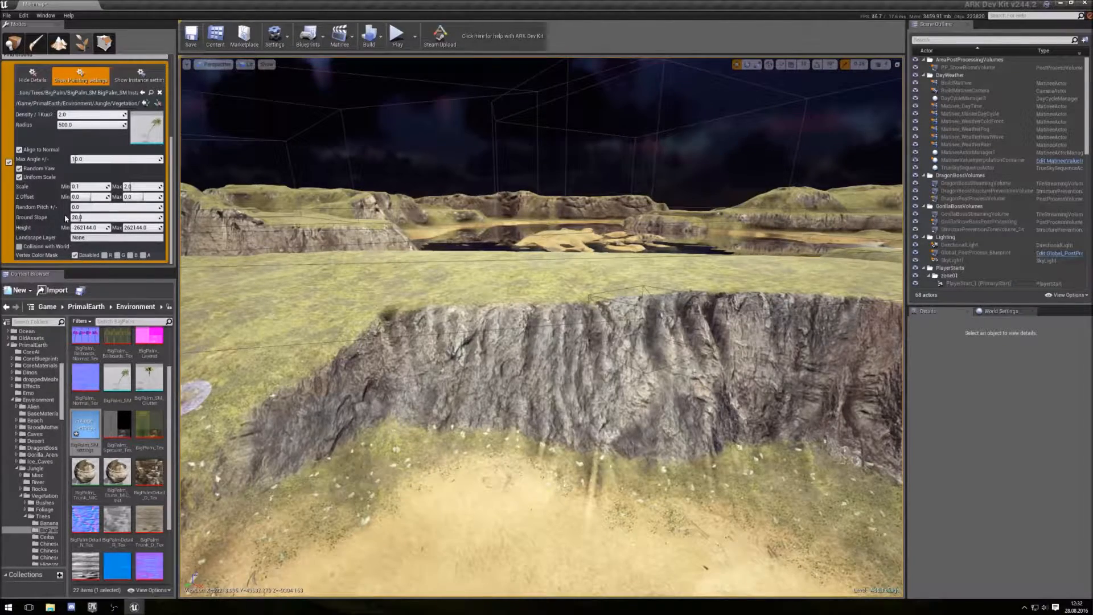
- Remove the BigPalm_SM entry from the foliage mesh list
{"action": "right_click_drag", "start_coordinate": [466, 393], "coordinate": [409, 309]}
{"action": "key", "text": "d"}
{"action": "key", "text": "s"}
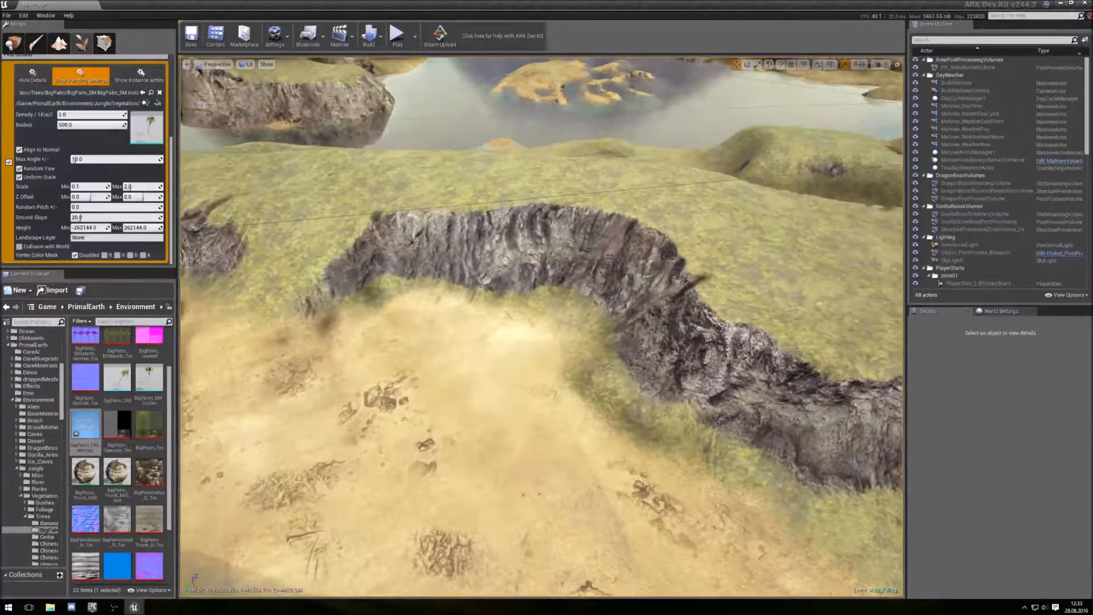
{"action": "left_click", "coordinate": [160, 93]}
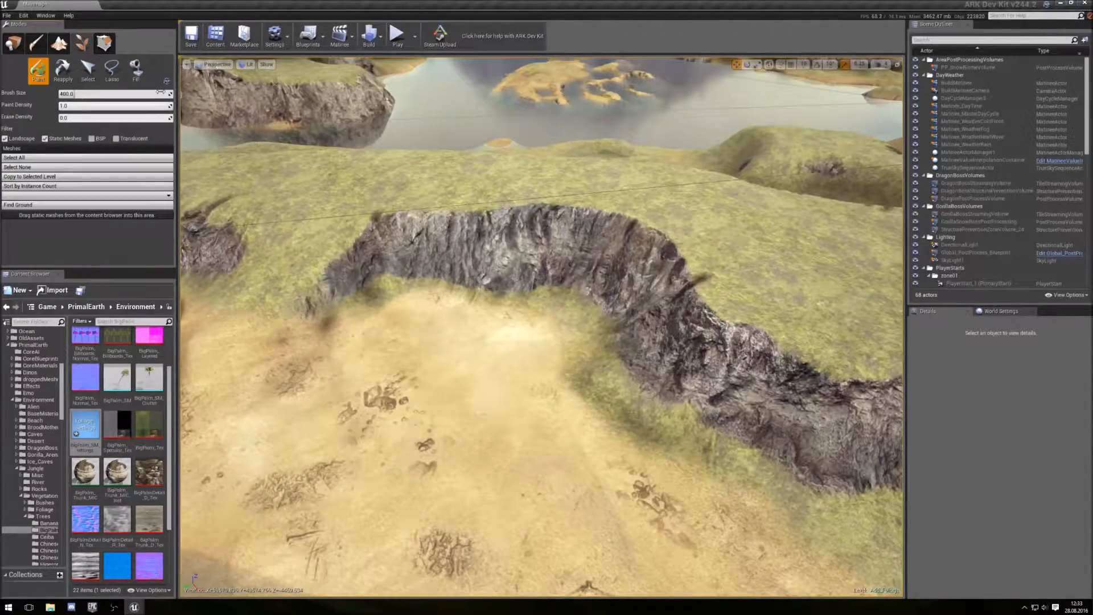
{"action": "key", "text": "s"}
{"action": "right_click_drag", "start_coordinate": [486, 308], "coordinate": [484, 336]}
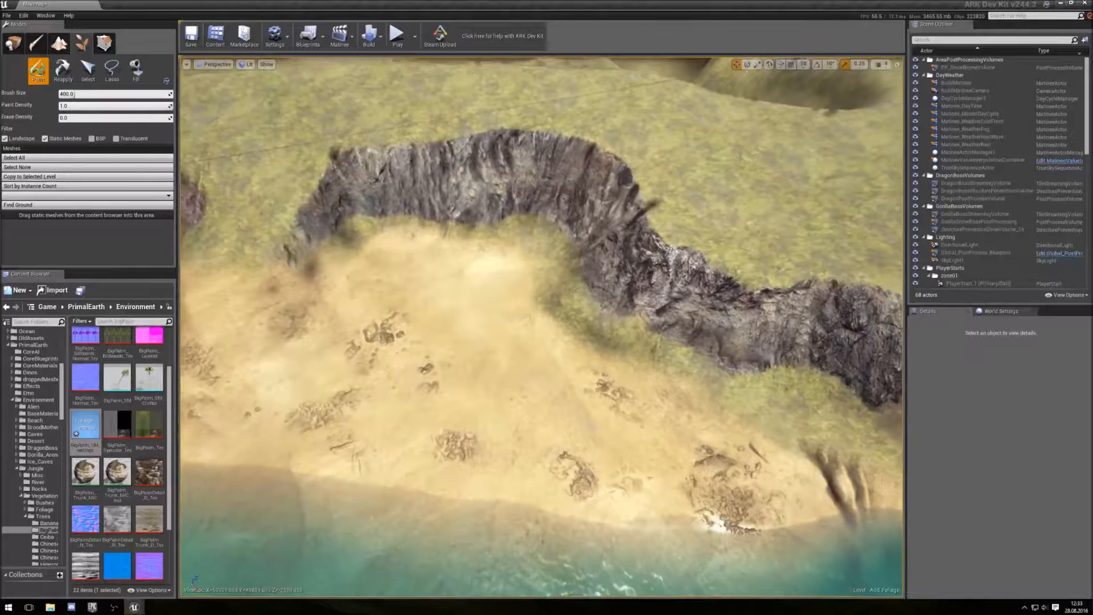
- Switch to Place mode and raise the viewport camera speed
{"action": "left_click", "coordinate": [14, 45]}
{"action": "right_click_drag", "start_coordinate": [387, 307], "coordinate": [384, 234]}
{"action": "key", "text": "w"}
{"action": "key", "text": "w"}
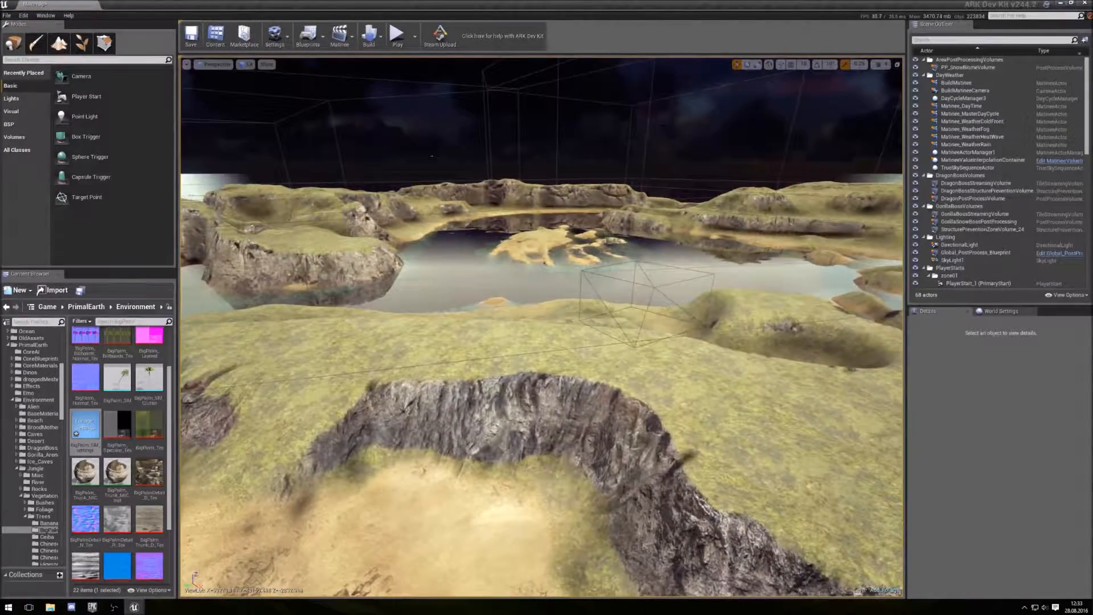
{"action": "left_click", "coordinate": [886, 65]}
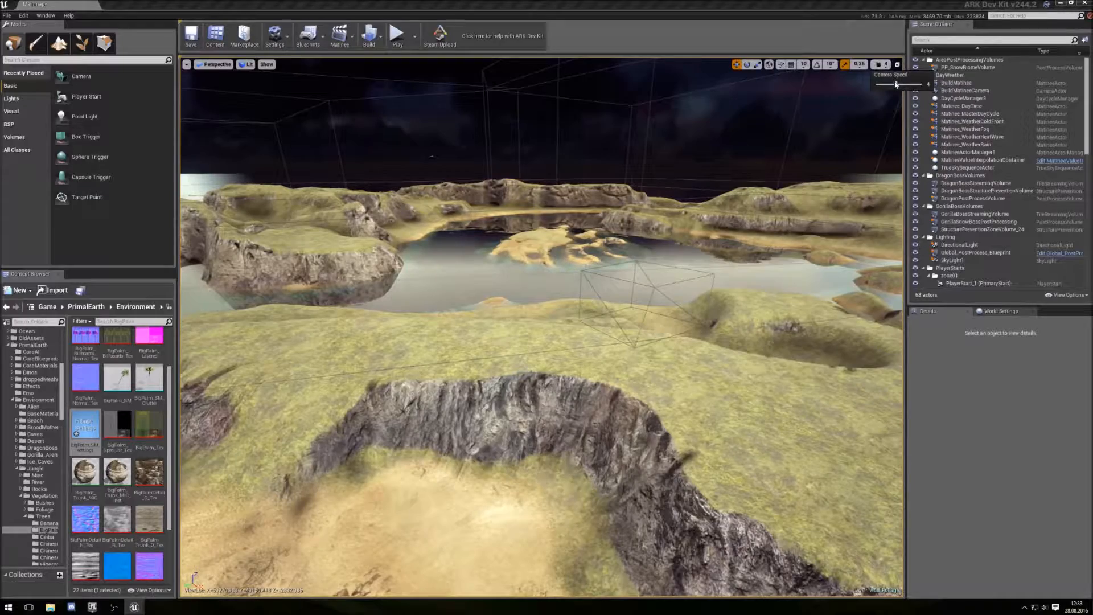
{"action": "left_click_drag", "start_coordinate": [906, 84], "coordinate": [922, 84]}
- Fly up to an overview of the island and toggle the landscape's visibility off and back on
{"action": "key", "text": "s"}
{"action": "right_click_drag", "start_coordinate": [626, 239], "coordinate": [621, 411]}
{"action": "key", "text": "s"}
{"action": "key", "text": "w"}
{"action": "key", "text": "s"}
{"action": "right_click_drag", "start_coordinate": [757, 214], "coordinate": [757, 217]}
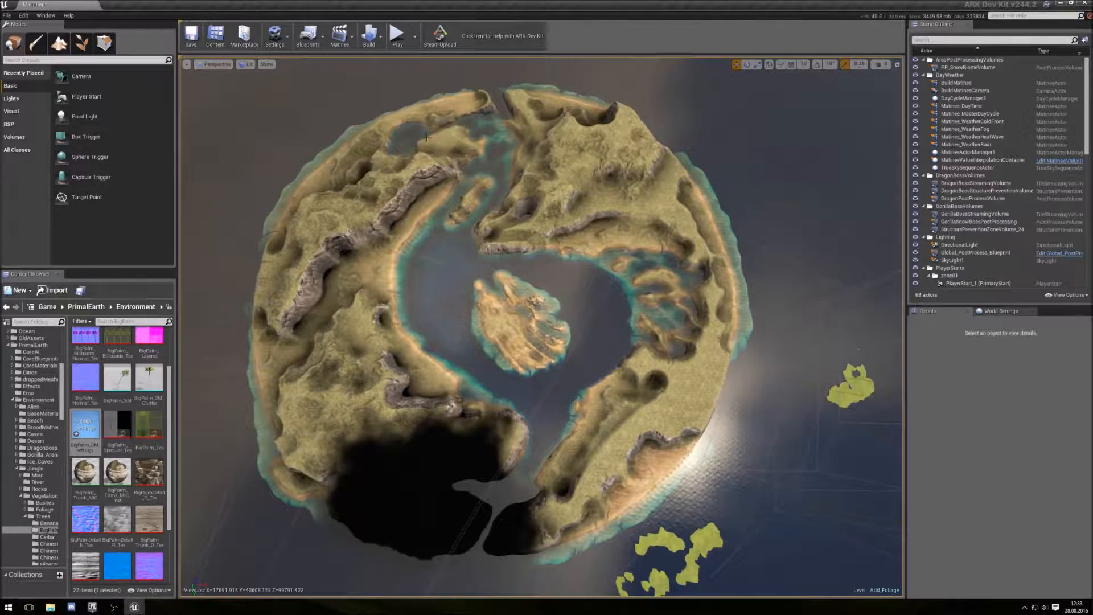
{"action": "left_click", "coordinate": [267, 64]}
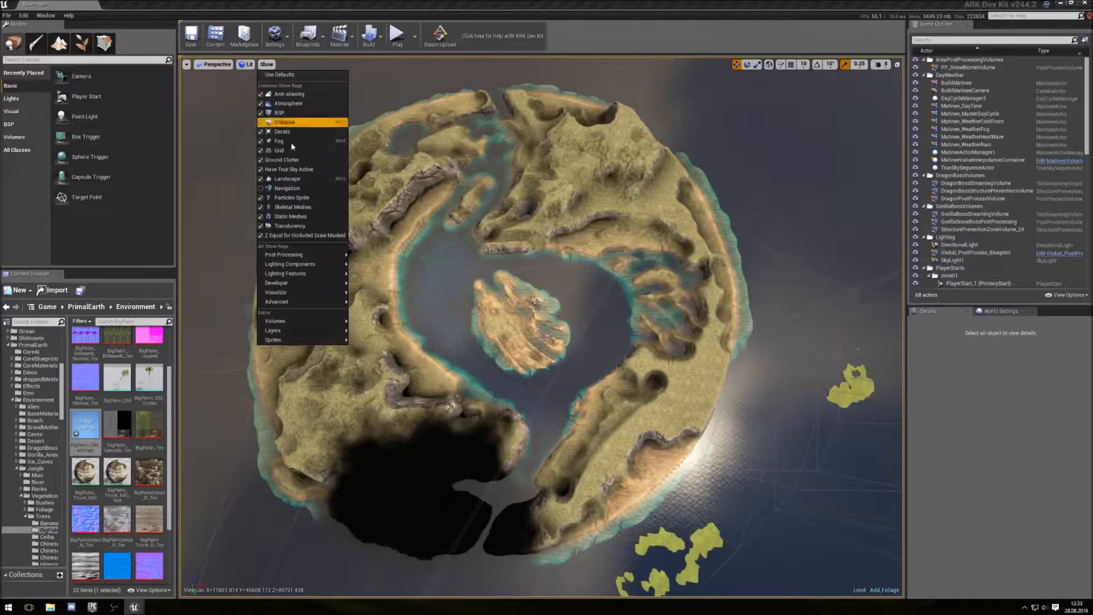
{"action": "left_click", "coordinate": [296, 179]}
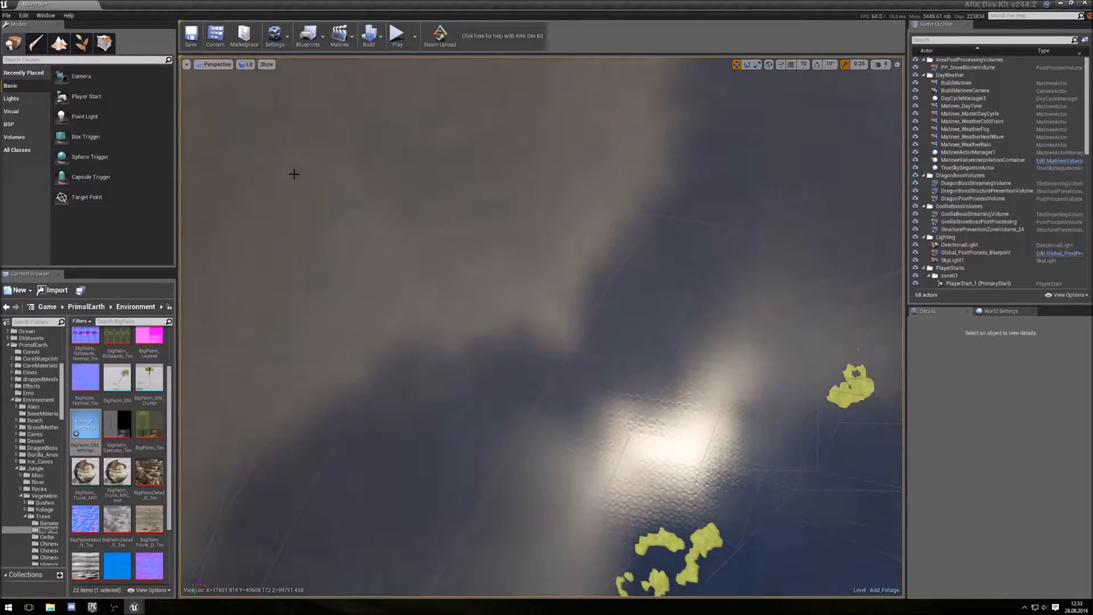
{"action": "left_click", "coordinate": [267, 65]}
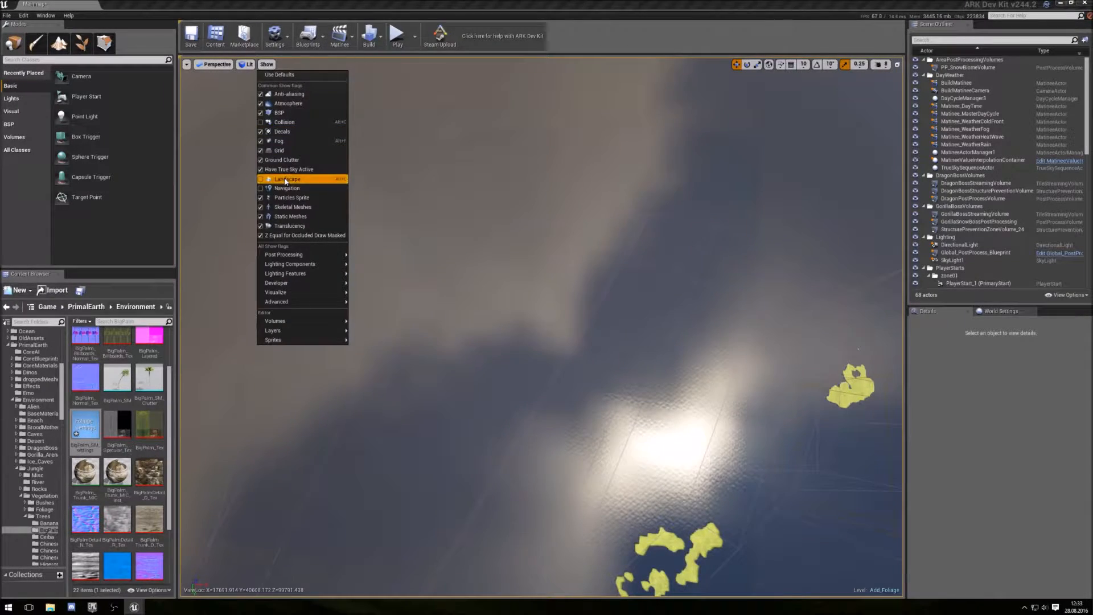
{"action": "left_click", "coordinate": [285, 180]}
{"action": "left_click", "coordinate": [267, 64]}
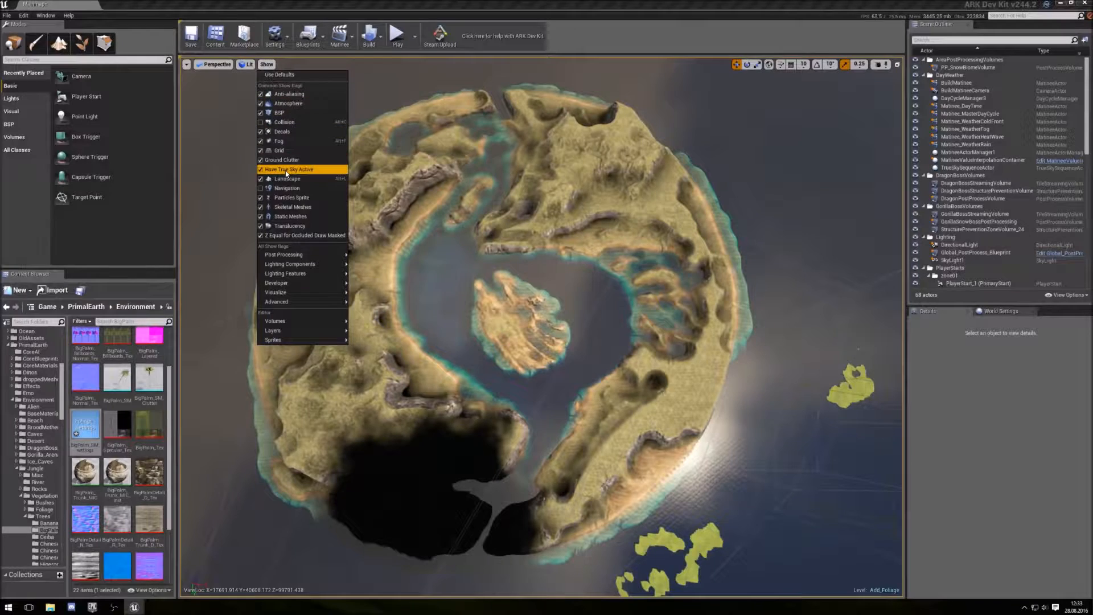
- Turn off the True Sky show flag and place a BSP Box brush on the central islet
{"action": "left_click", "coordinate": [286, 170]}
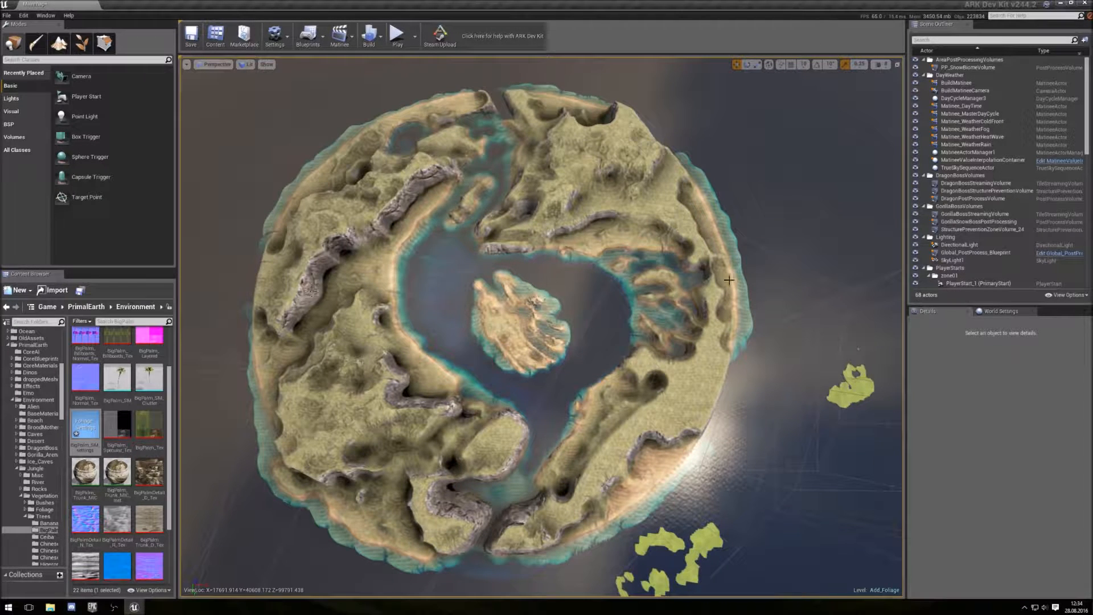
{"action": "left_click", "coordinate": [17, 126]}
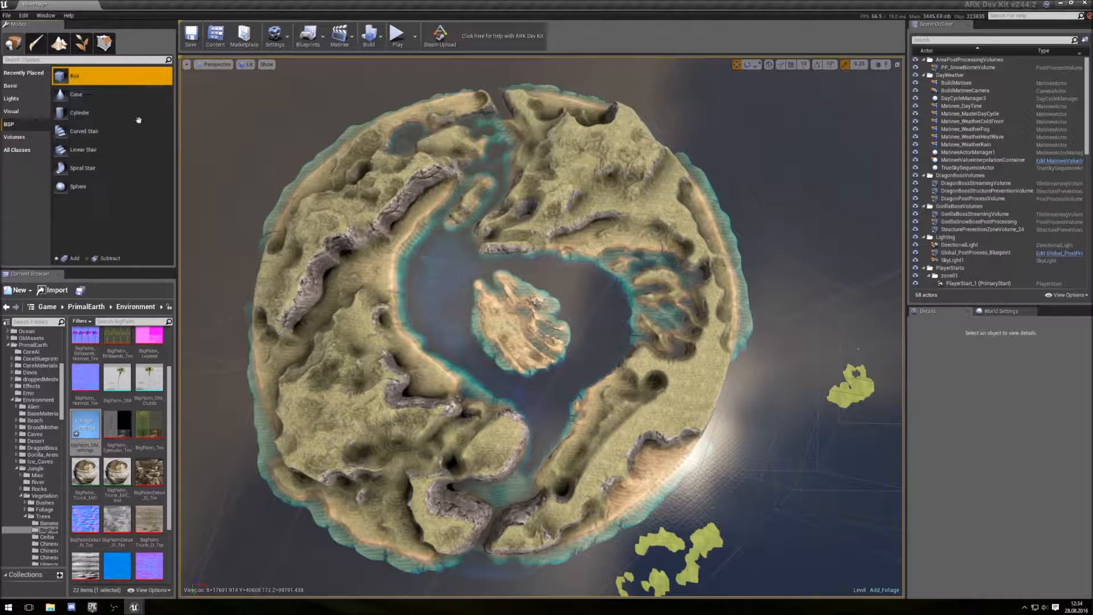
{"action": "mouse_move", "coordinate": [494, 321]}
{"action": "left_mouse_down"}
{"action": "mouse_move", "coordinate": [510, 325]}
{"action": "mouse_move", "coordinate": [473, 319]}
{"action": "mouse_move", "coordinate": [500, 318]}
{"action": "left_mouse_up"}
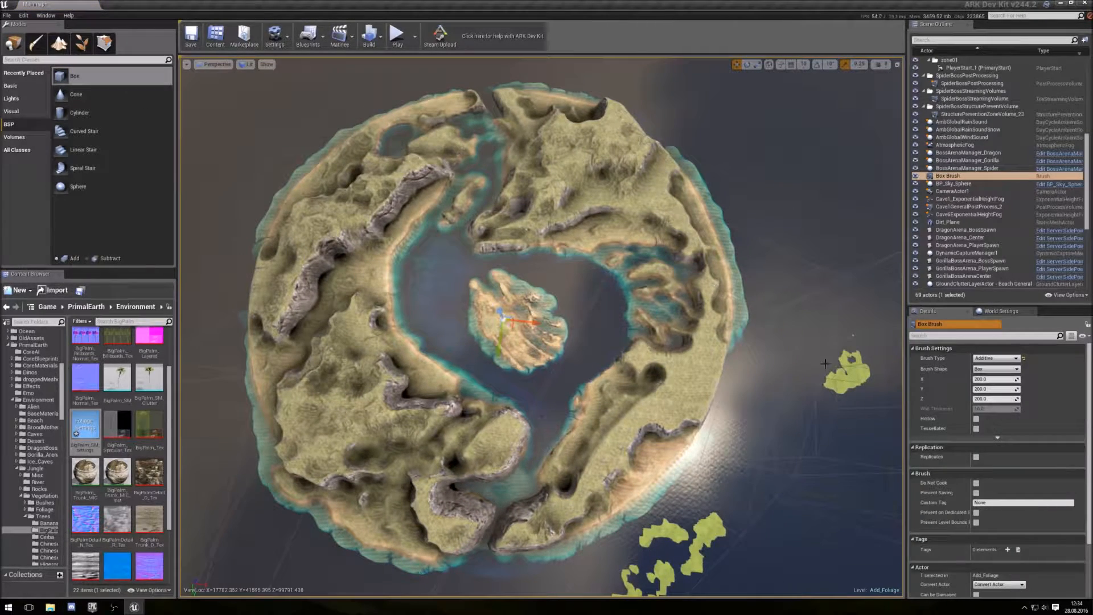
- Set the box brush's Z size to 5000 and its Y size to 2000
{"action": "left_click", "coordinate": [993, 398]}
{"action": "type", "text": "5000"}
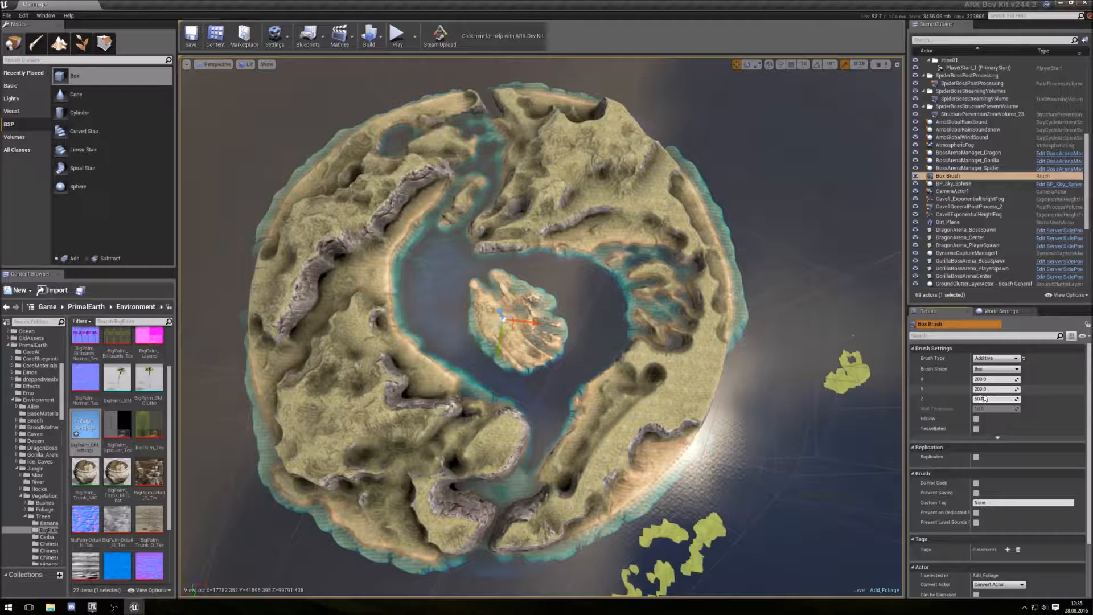
{"action": "left_click", "coordinate": [997, 389]}
{"action": "left_click", "coordinate": [997, 389]}
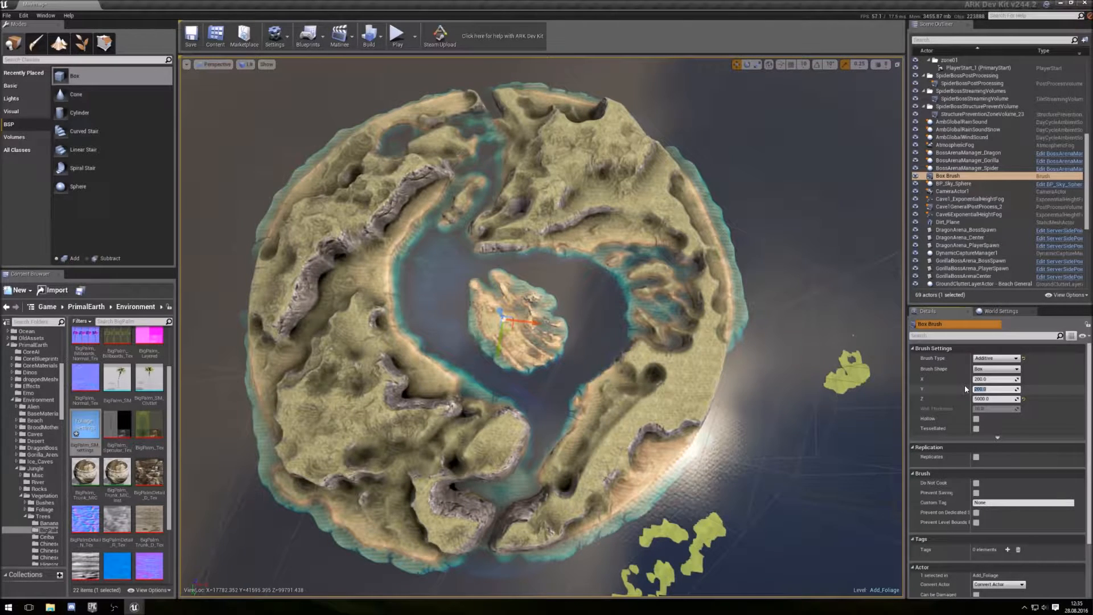
{"action": "type", "text": "2000"}
{"action": "left_click", "coordinate": [1000, 379]}
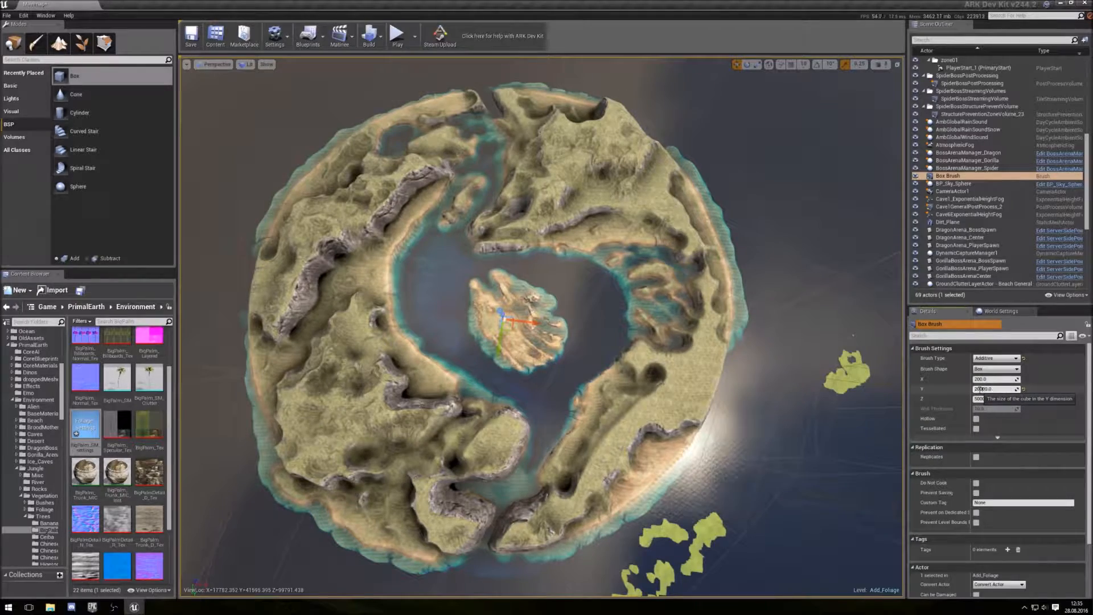
{"action": "left_click", "coordinate": [998, 379]}
- Set the box brush's Y size to 200000
{"action": "key", "text": "w"}
{"action": "mouse_move", "coordinate": [685, 372]}
{"action": "right_mouse_down"}
{"action": "mouse_move", "coordinate": [734, 359]}
{"action": "mouse_move", "coordinate": [569, 319]}
{"action": "mouse_move", "coordinate": [609, 321]}
{"action": "mouse_move", "coordinate": [672, 358]}
{"action": "mouse_move", "coordinate": [688, 389]}
{"action": "right_mouse_up"}
{"action": "key", "text": "w"}
{"action": "key", "text": "s"}
{"action": "left_click", "coordinate": [988, 390]}
{"action": "type", "text": "200000"}
{"action": "key", "text": "Return"}
- Set the box brush's Z size to 10000
{"action": "key", "text": "d"}
{"action": "mouse_move", "coordinate": [646, 345]}
{"action": "right_mouse_down"}
{"action": "mouse_move", "coordinate": [615, 268]}
{"action": "mouse_move", "coordinate": [512, 296]}
{"action": "mouse_move", "coordinate": [487, 365]}
{"action": "right_mouse_up"}
{"action": "left_click", "coordinate": [989, 402]}
{"action": "type", "text": "10000"}
{"action": "key", "text": "Return"}
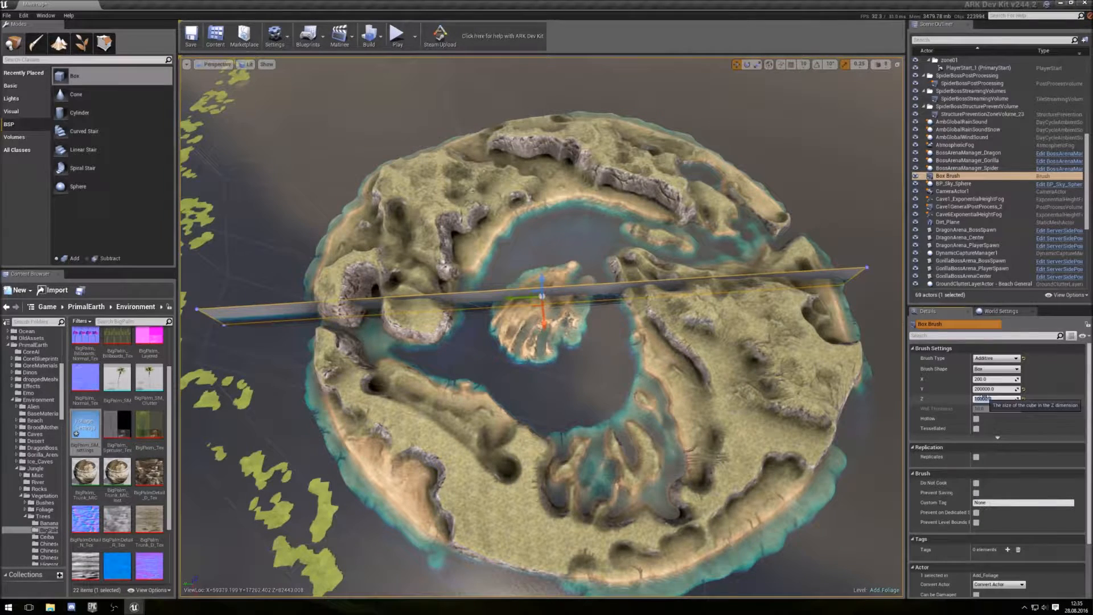
- Move the long box brush so it spans the whole island across the central islet
{"action": "left_click_drag", "start_coordinate": [514, 300], "coordinate": [556, 305]}
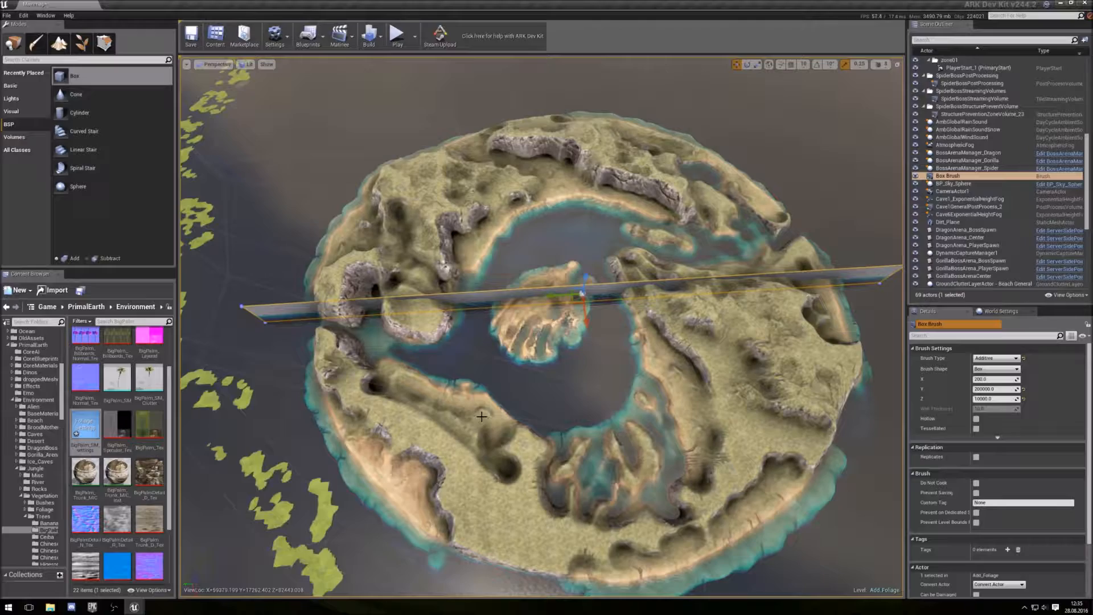
{"action": "right_click_drag", "start_coordinate": [467, 402], "coordinate": [610, 427]}
{"action": "key", "text": "a"}
{"action": "key", "text": "s"}
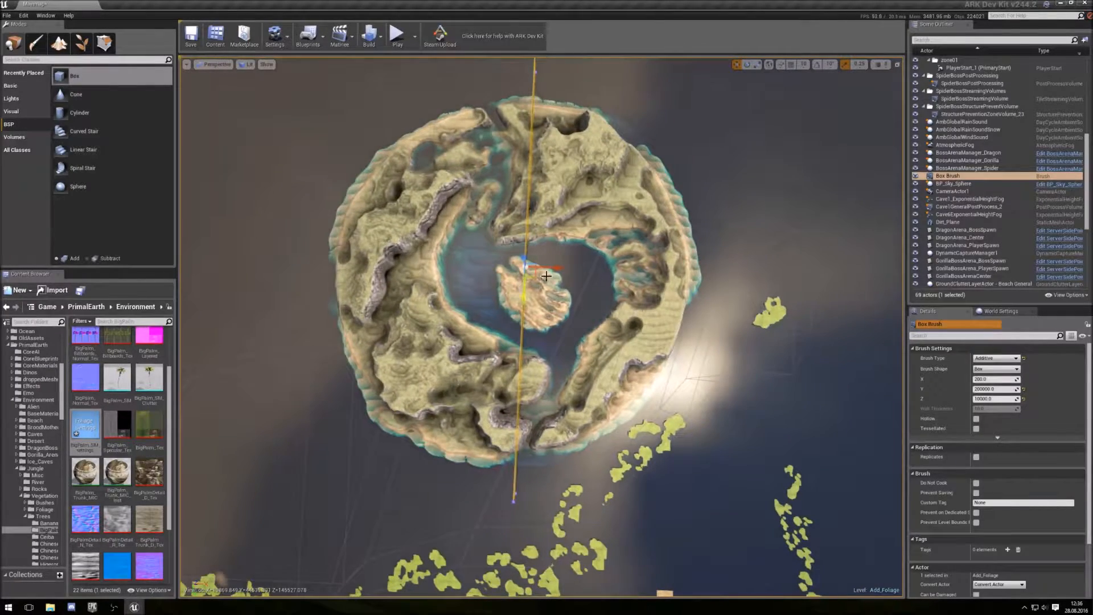
{"action": "mouse_move", "coordinate": [535, 279]}
{"action": "left_mouse_down"}
{"action": "mouse_move", "coordinate": [524, 295]}
{"action": "mouse_move", "coordinate": [523, 285]}
{"action": "left_mouse_up"}
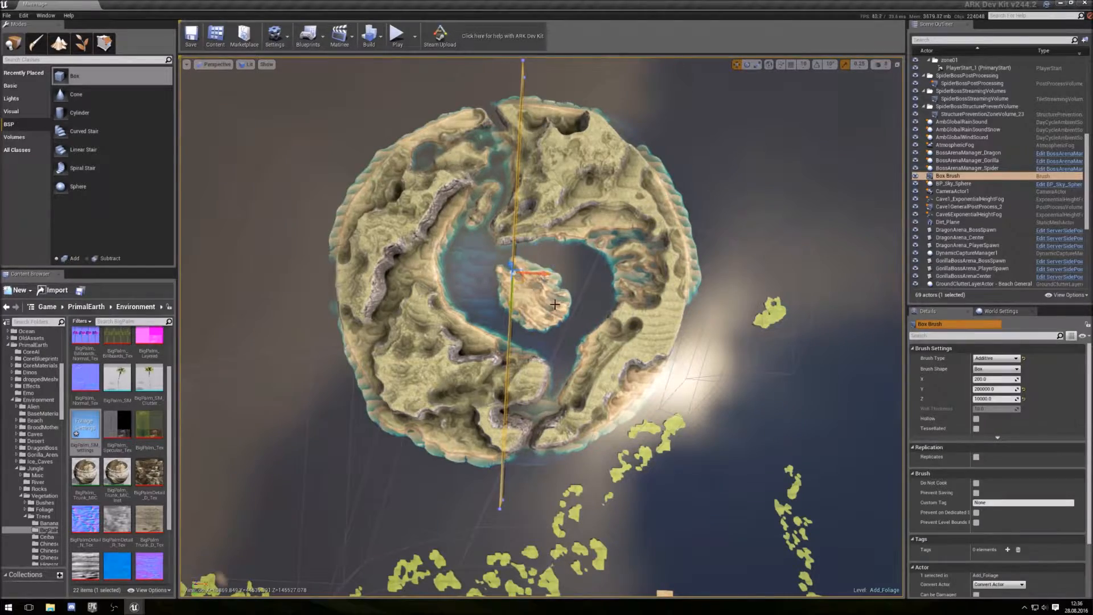
{"action": "right_click_drag", "start_coordinate": [552, 298], "coordinate": [540, 233]}
{"action": "left_click_drag", "start_coordinate": [610, 320], "coordinate": [609, 340]}
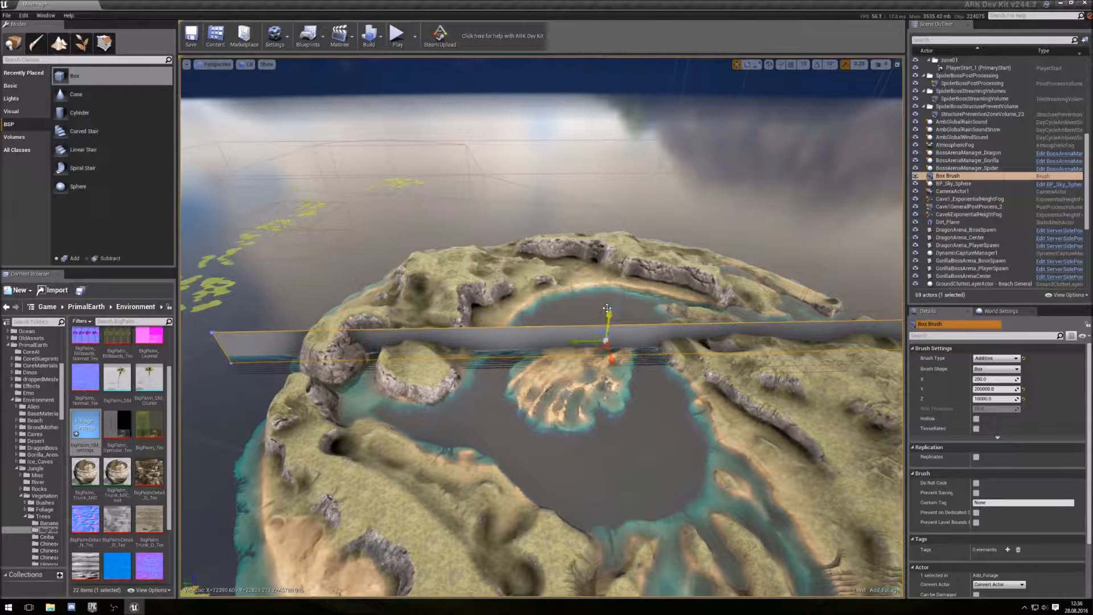
{"action": "left_click_drag", "start_coordinate": [606, 317], "coordinate": [605, 316]}
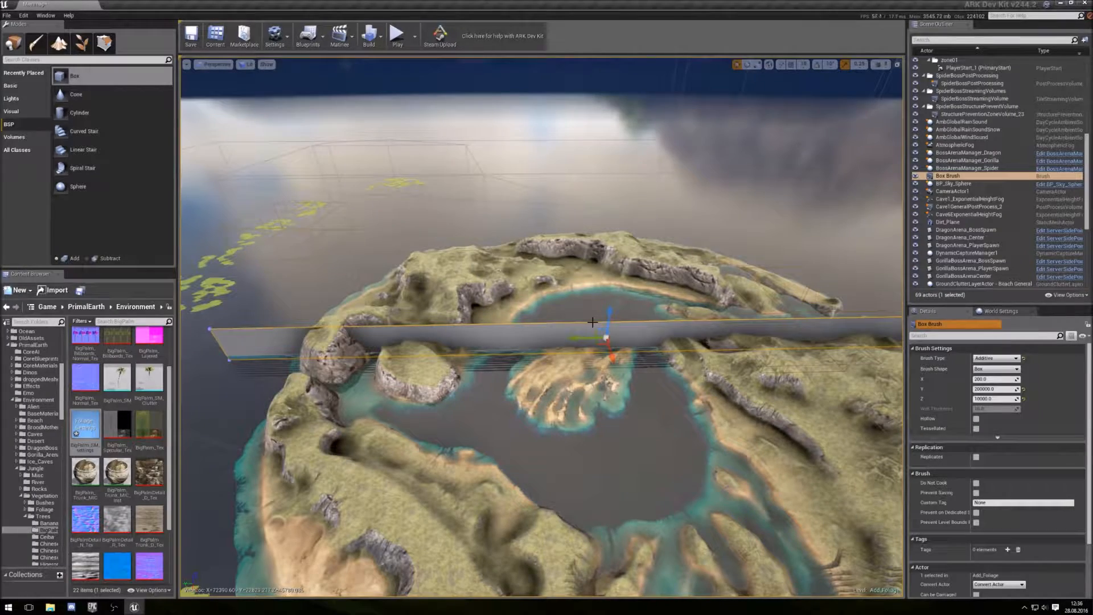
{"action": "mouse_move", "coordinate": [577, 378]}
{"action": "right_mouse_down"}
{"action": "mouse_move", "coordinate": [692, 461]}
{"action": "mouse_move", "coordinate": [569, 388]}
{"action": "right_mouse_up"}
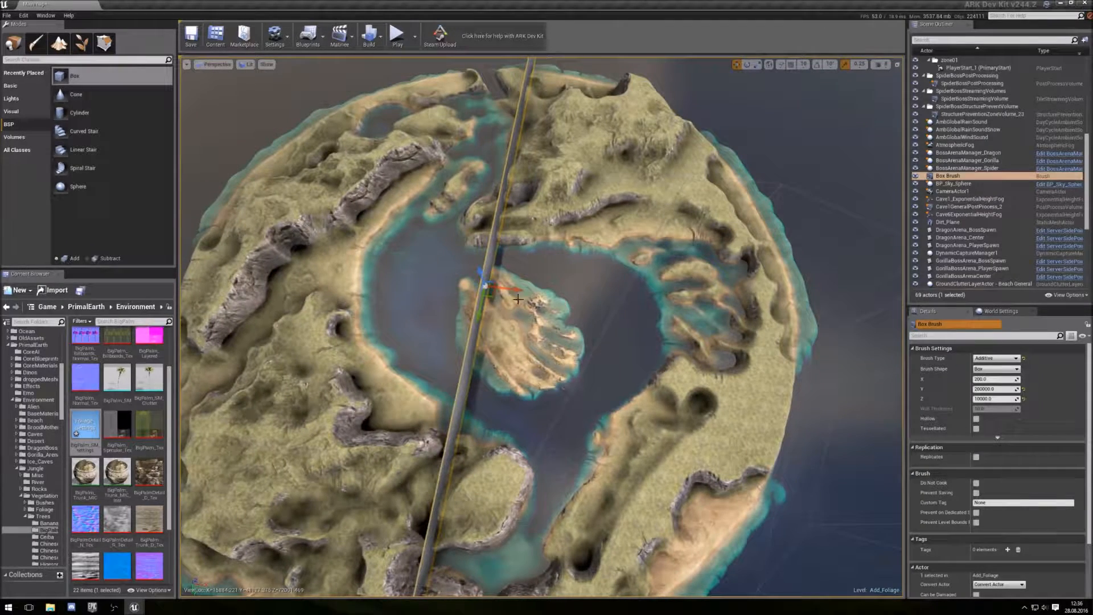
- Duplicate the box brush and rotate the copy so it crosses the first one
{"action": "key", "text": "ctrl+w"}
{"action": "key", "text": "e"}
{"action": "mouse_move", "coordinate": [512, 308]}
{"action": "left_mouse_down"}
{"action": "mouse_move", "coordinate": [444, 328]}
{"action": "mouse_move", "coordinate": [531, 333]}
{"action": "left_mouse_up"}
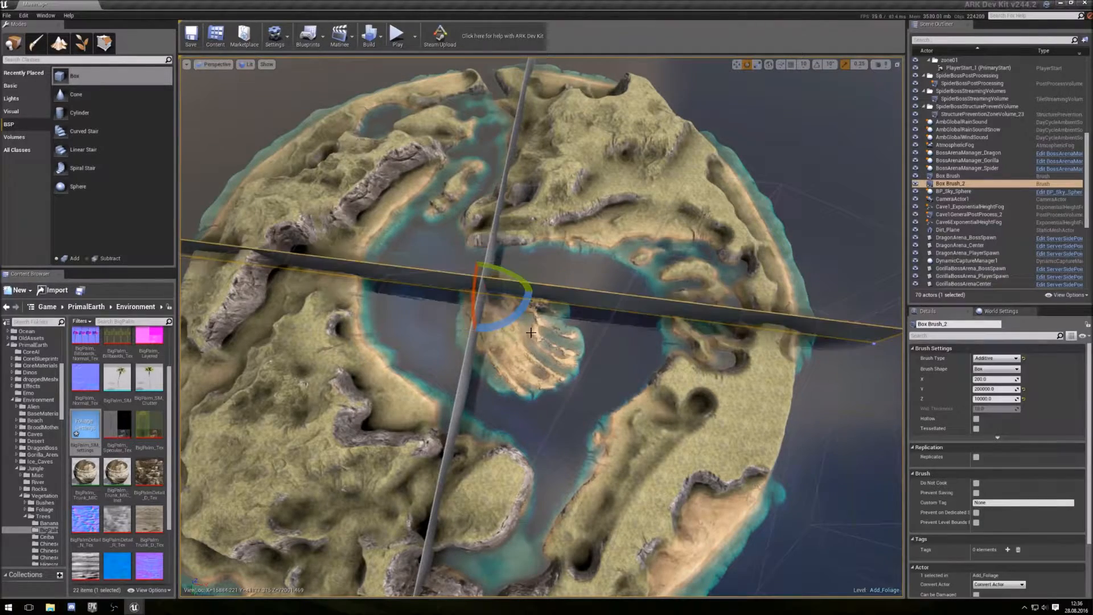
- Select the landscape and open the Levels window
{"action": "left_click", "coordinate": [715, 473]}
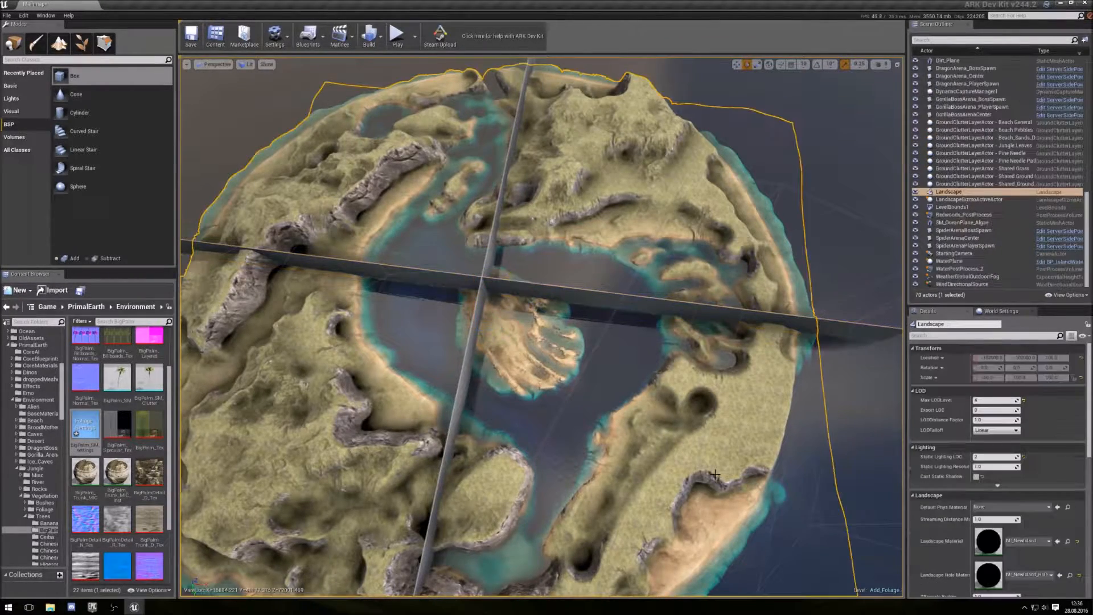
{"action": "mouse_move", "coordinate": [661, 503]}
{"action": "right_mouse_down"}
{"action": "mouse_move", "coordinate": [719, 506]}
{"action": "mouse_move", "coordinate": [603, 450]}
{"action": "mouse_move", "coordinate": [724, 490]}
{"action": "mouse_move", "coordinate": [720, 421]}
{"action": "mouse_move", "coordinate": [721, 506]}
{"action": "mouse_move", "coordinate": [714, 444]}
{"action": "mouse_move", "coordinate": [717, 498]}
{"action": "mouse_move", "coordinate": [662, 502]}
{"action": "right_mouse_up"}
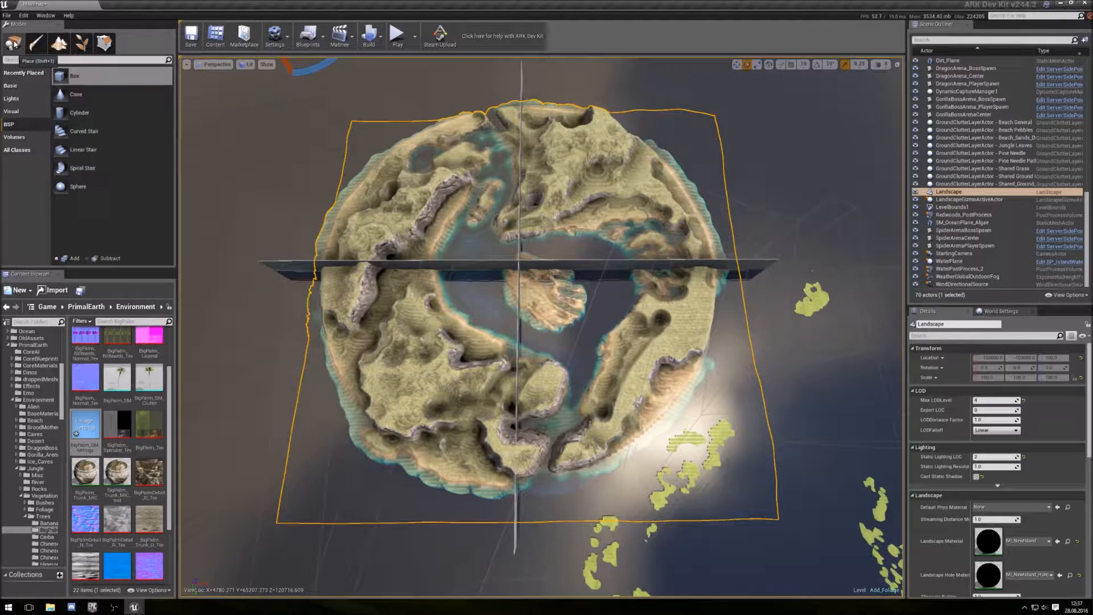
{"action": "left_click_drag", "start_coordinate": [0, 50], "coordinate": [168, 98]}
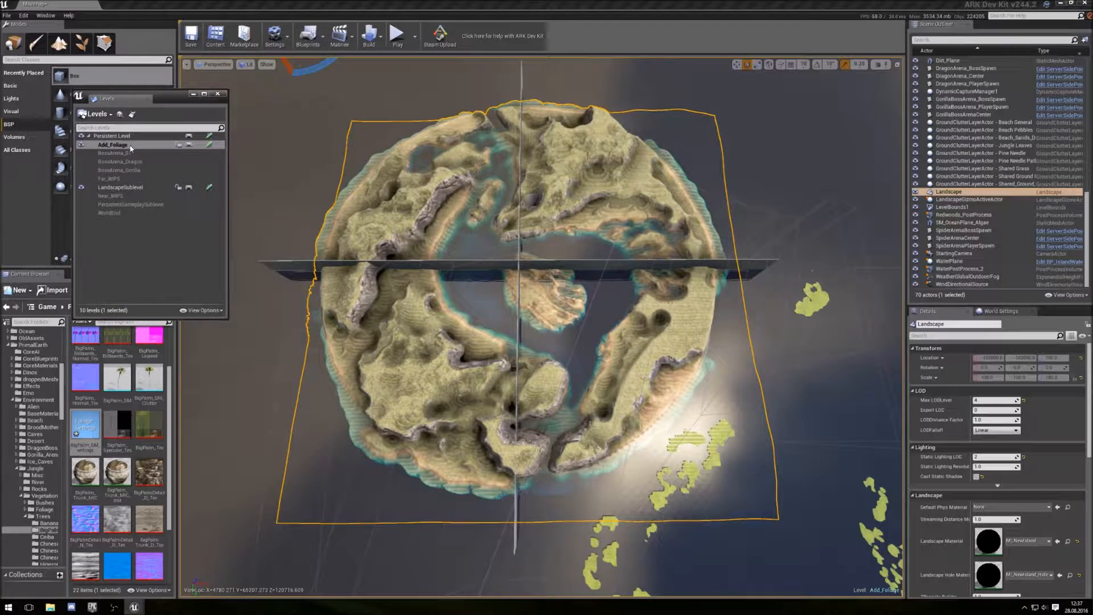
- Save the Add_Foliage and LandscapeSublevel levels
{"action": "left_click", "coordinate": [113, 195]}
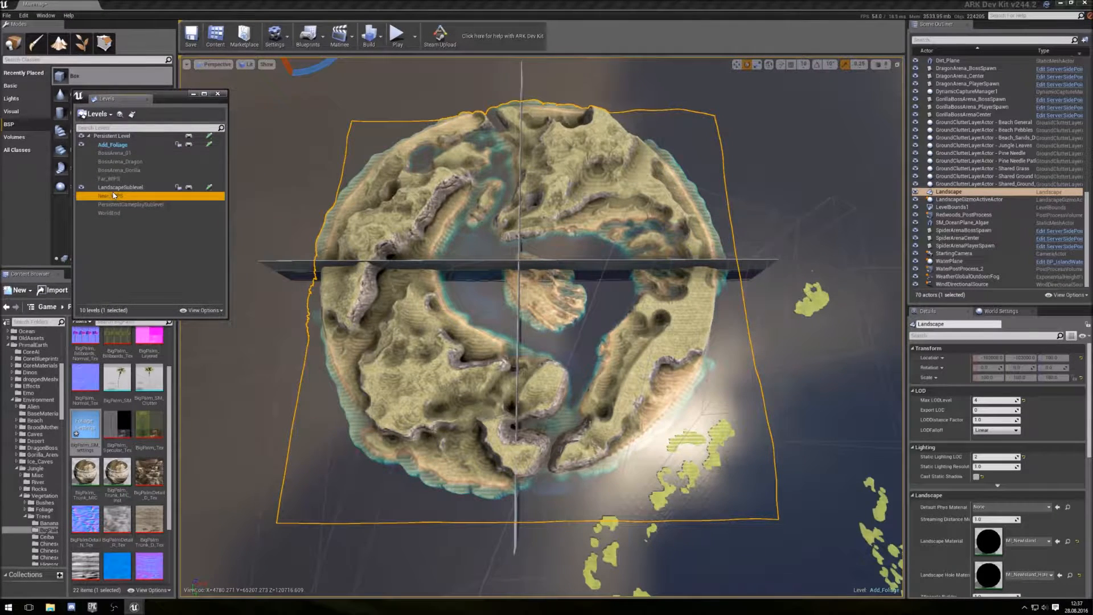
{"action": "left_click", "coordinate": [209, 145]}
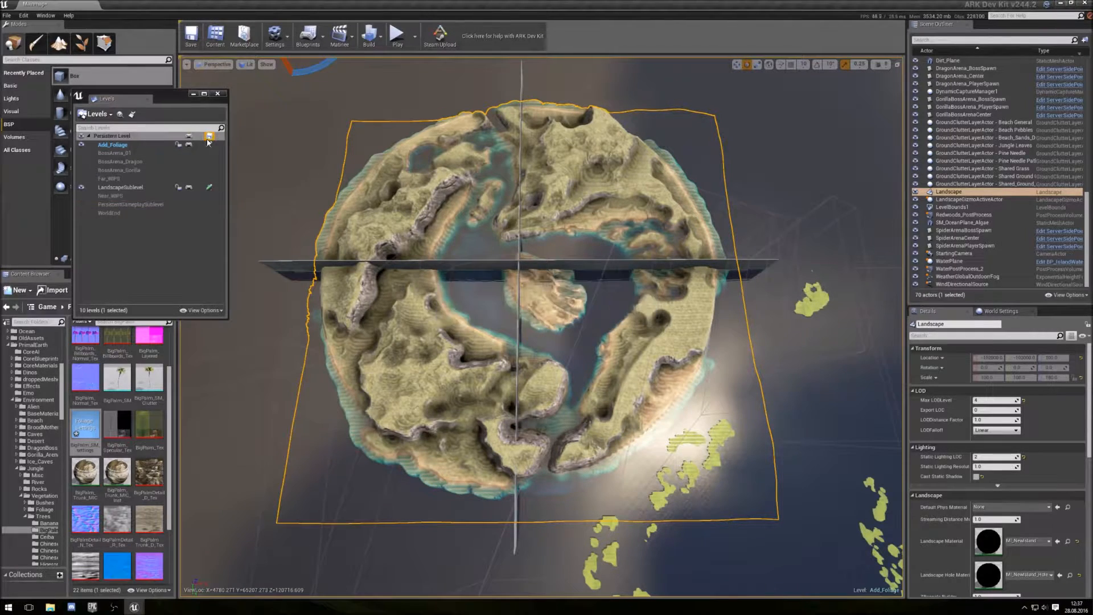
{"action": "left_click", "coordinate": [209, 189]}
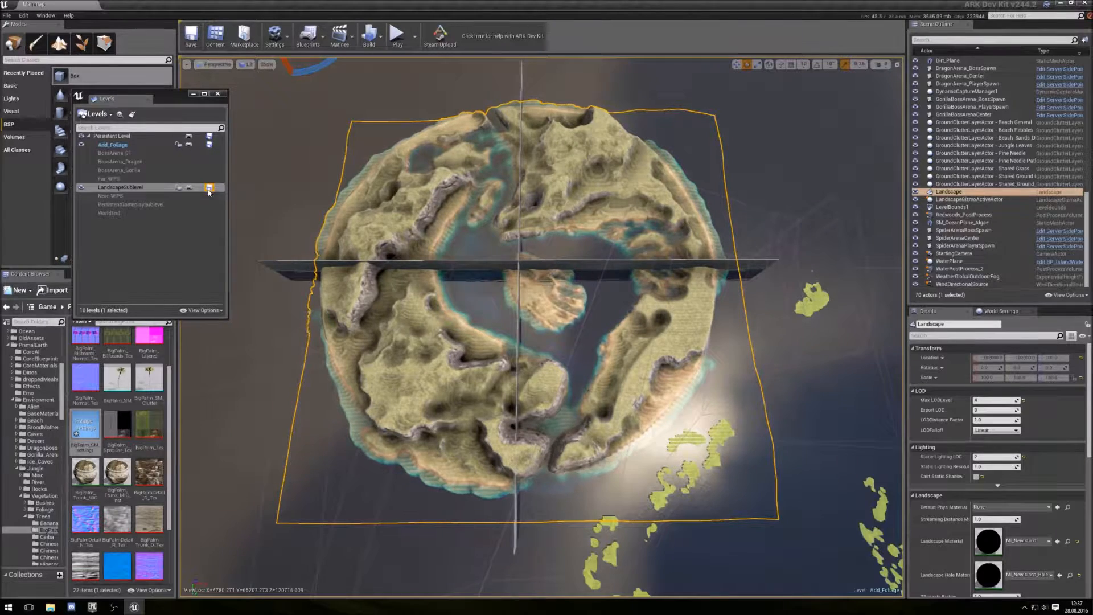
- Make the Near_WP5 level current and unload it from the map
{"action": "left_click", "coordinate": [140, 197]}
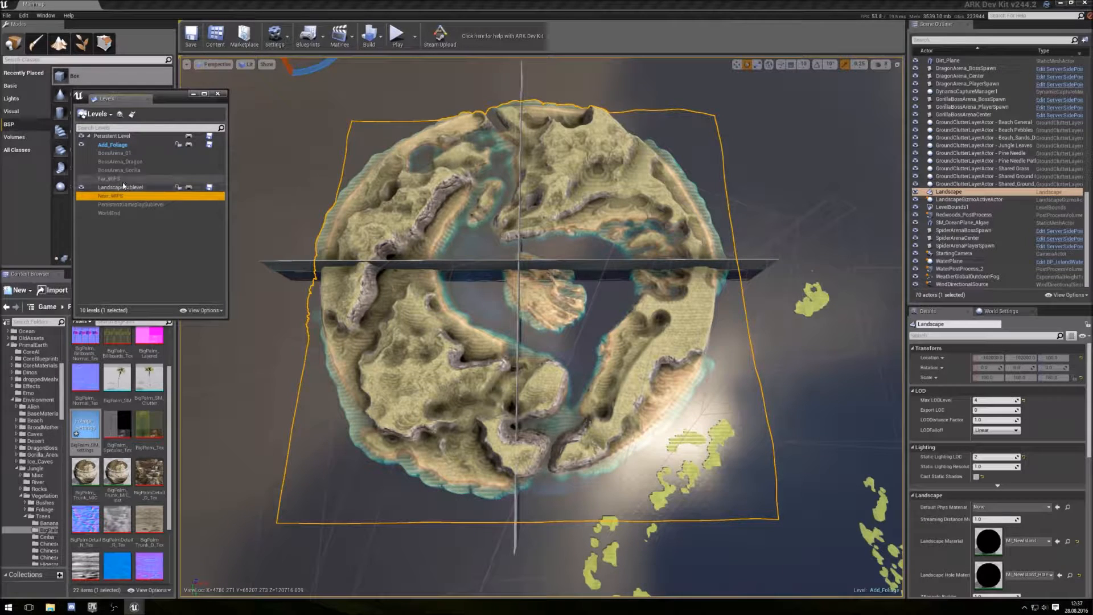
{"action": "left_click", "coordinate": [123, 180]}
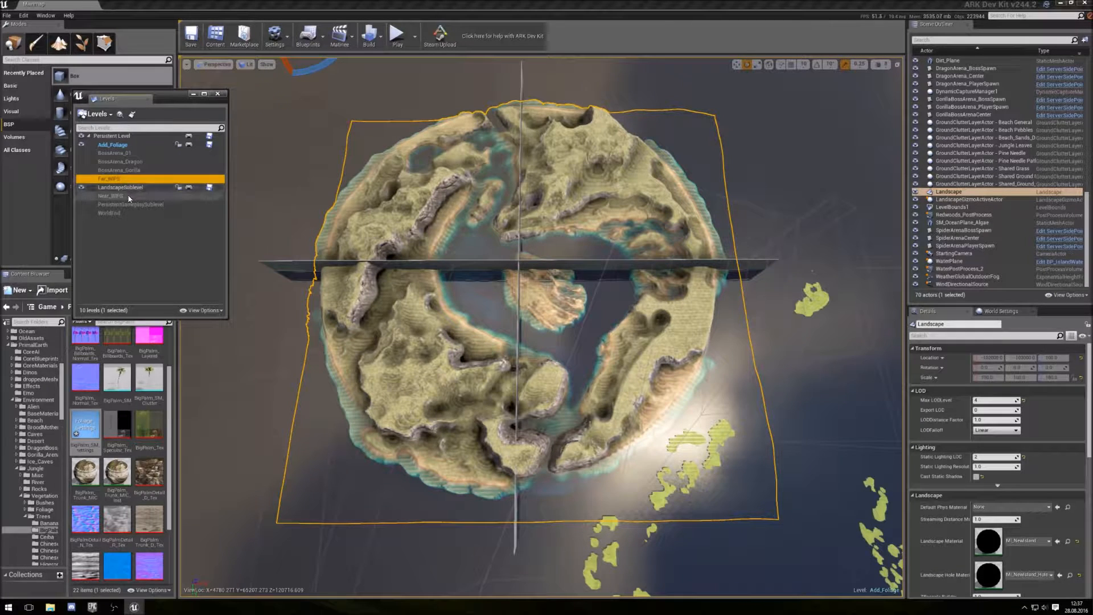
{"action": "left_click", "coordinate": [129, 196]}
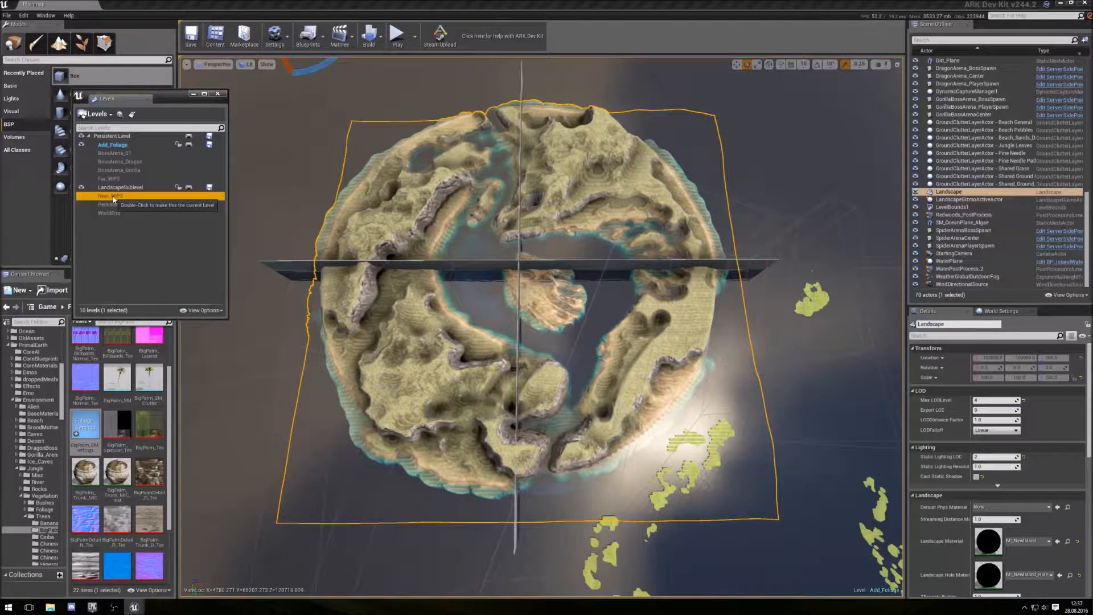
{"action": "double_click", "coordinate": [113, 196]}
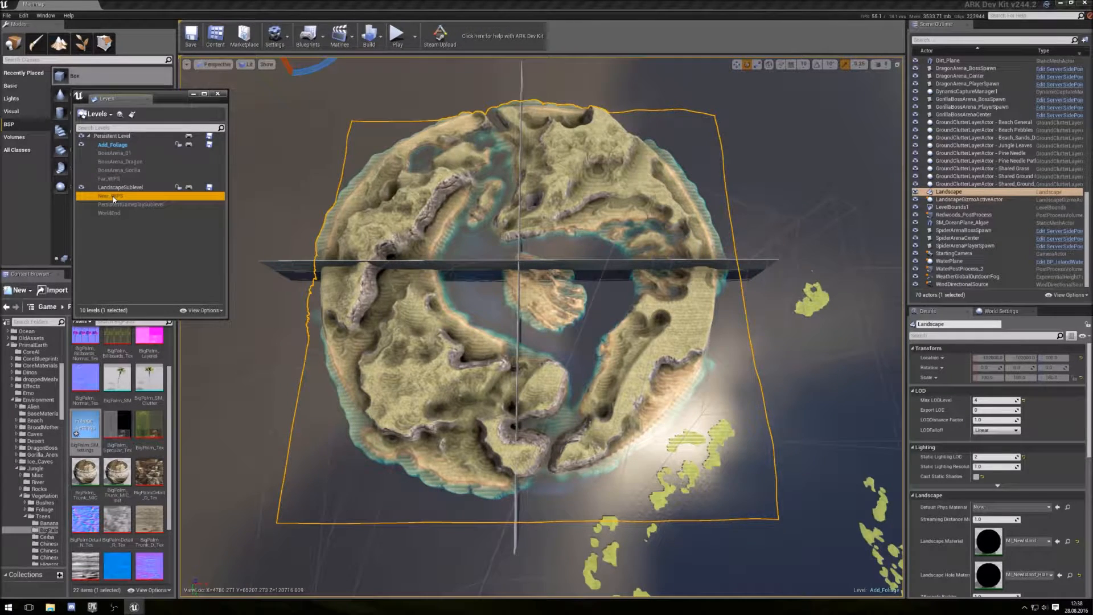
{"action": "right_click", "coordinate": [113, 197]}
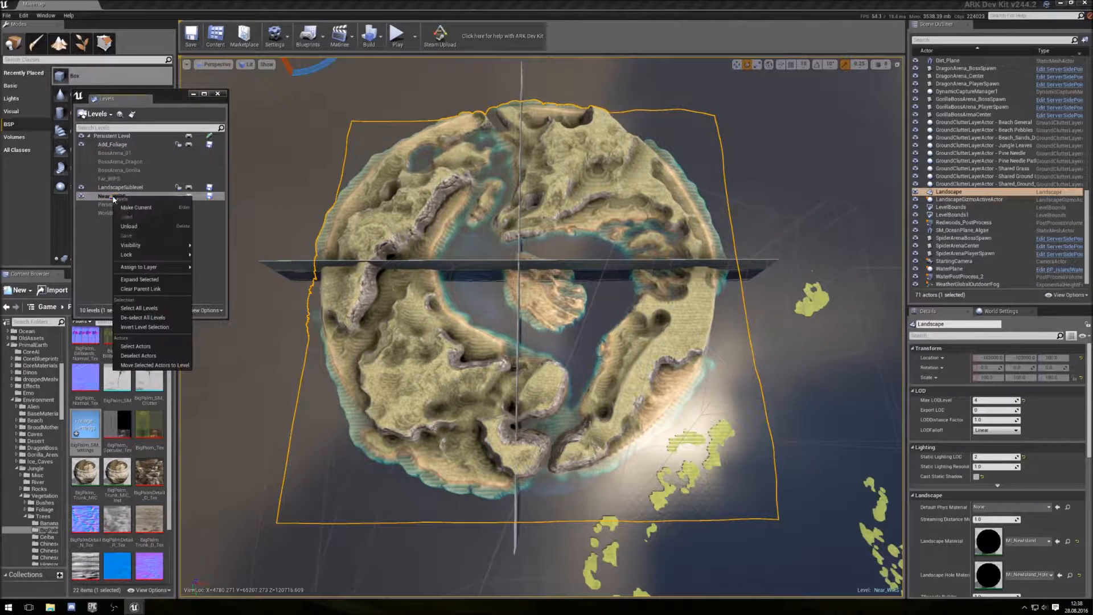
{"action": "left_click", "coordinate": [132, 226]}
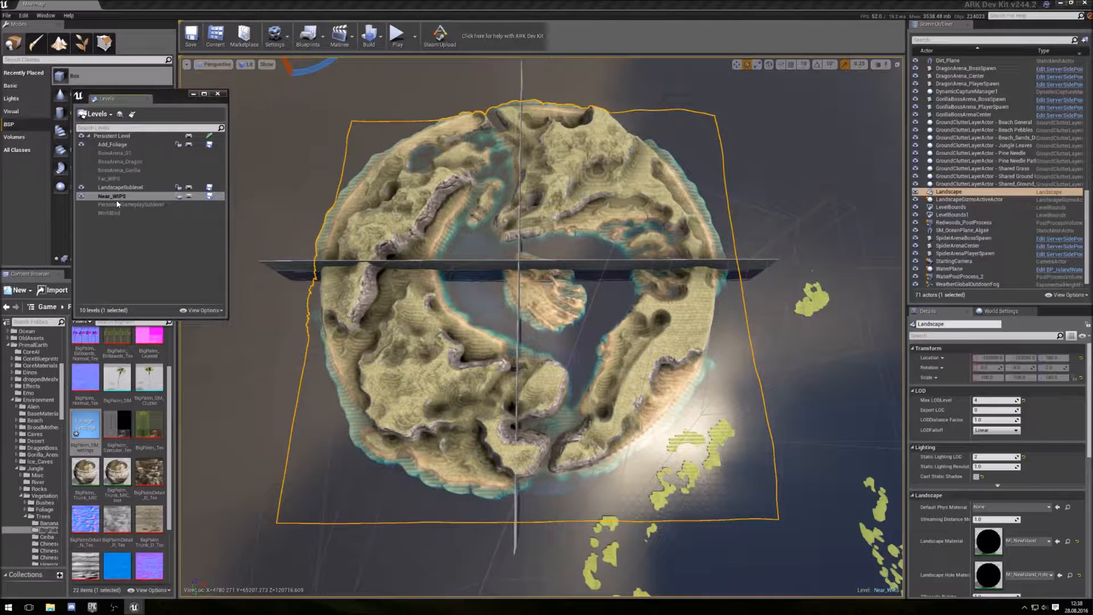
{"action": "key", "text": "Delete"}
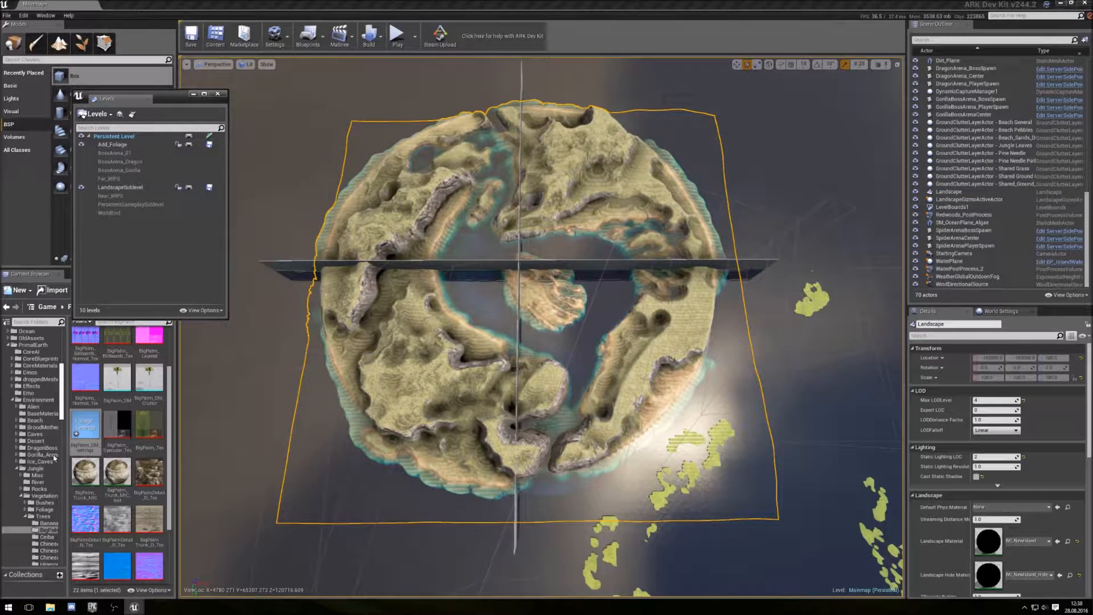
- Open the Tutorial folder and rename the Far_WP5 level asset to B2_Far_WP5
{"action": "scroll", "coordinate": [44, 439], "scroll_direction": "up", "scroll_amount": 5}
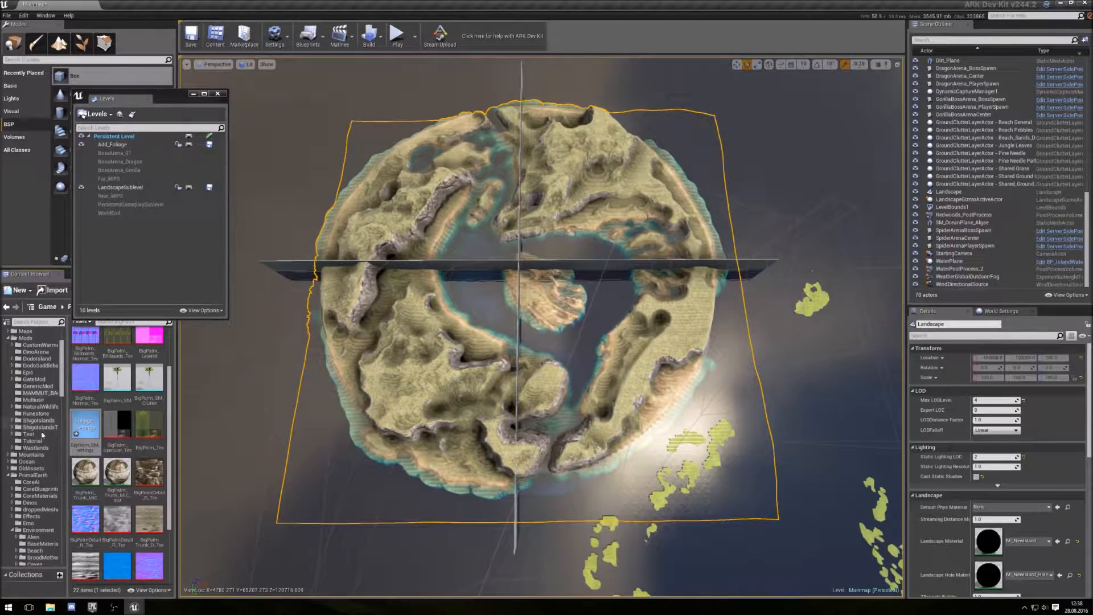
{"action": "left_click", "coordinate": [35, 441]}
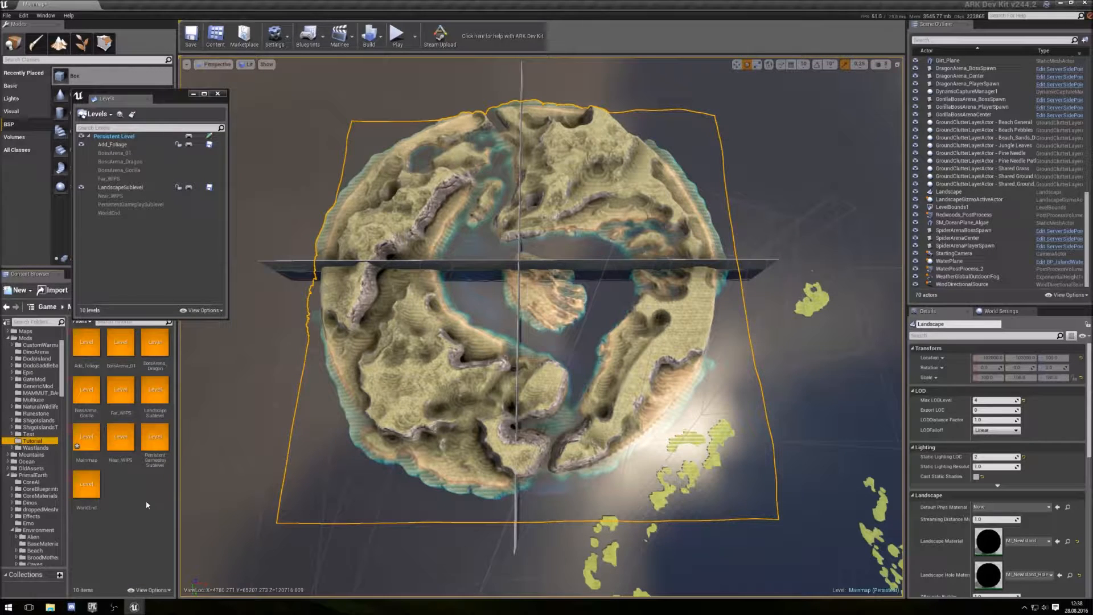
{"action": "left_click", "coordinate": [121, 397]}
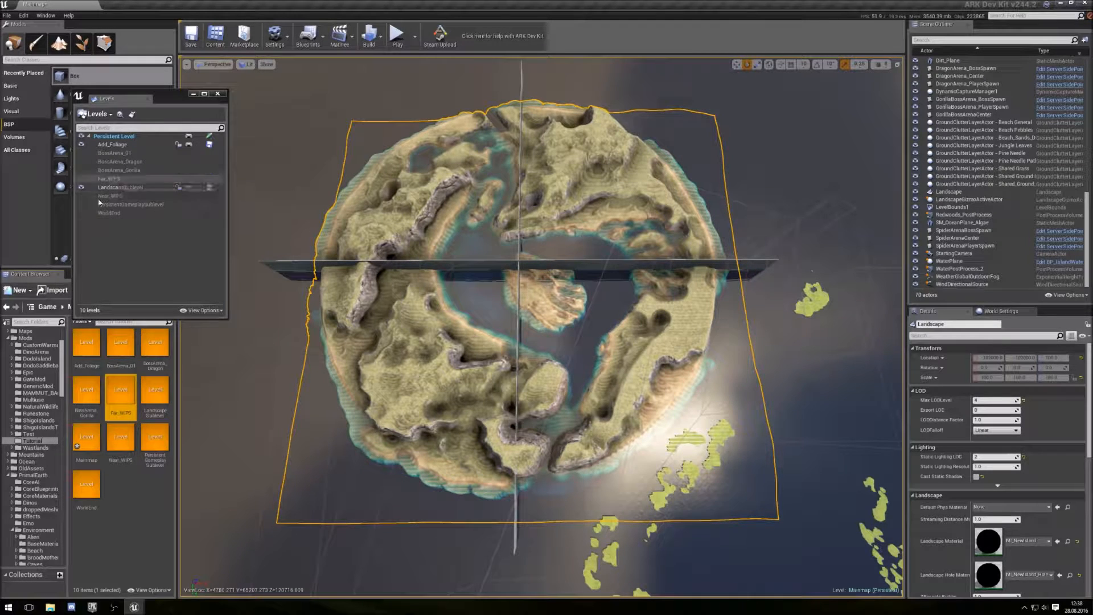
{"action": "right_click", "coordinate": [124, 397]}
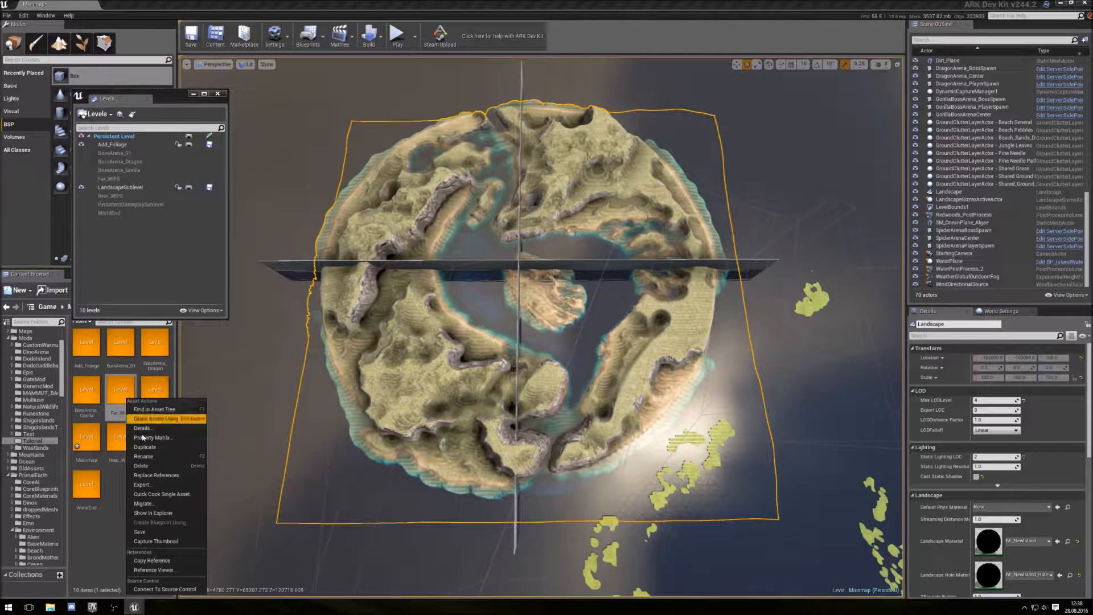
{"action": "left_click", "coordinate": [153, 456]}
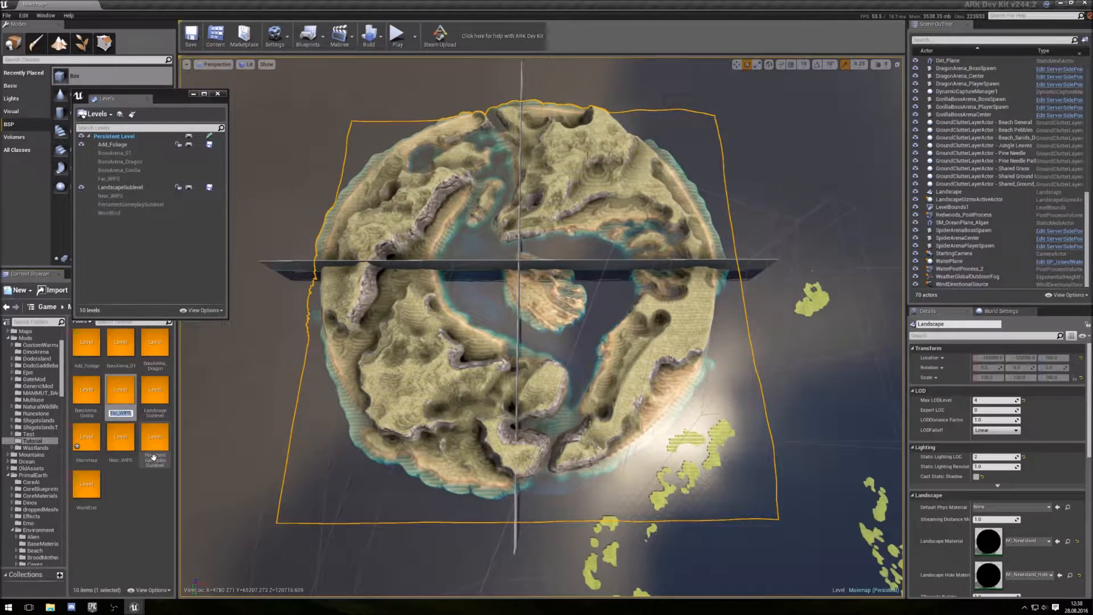
{"action": "key", "text": "Right"}
{"action": "type", "text": "B2_"}
{"action": "key", "text": "Return"}
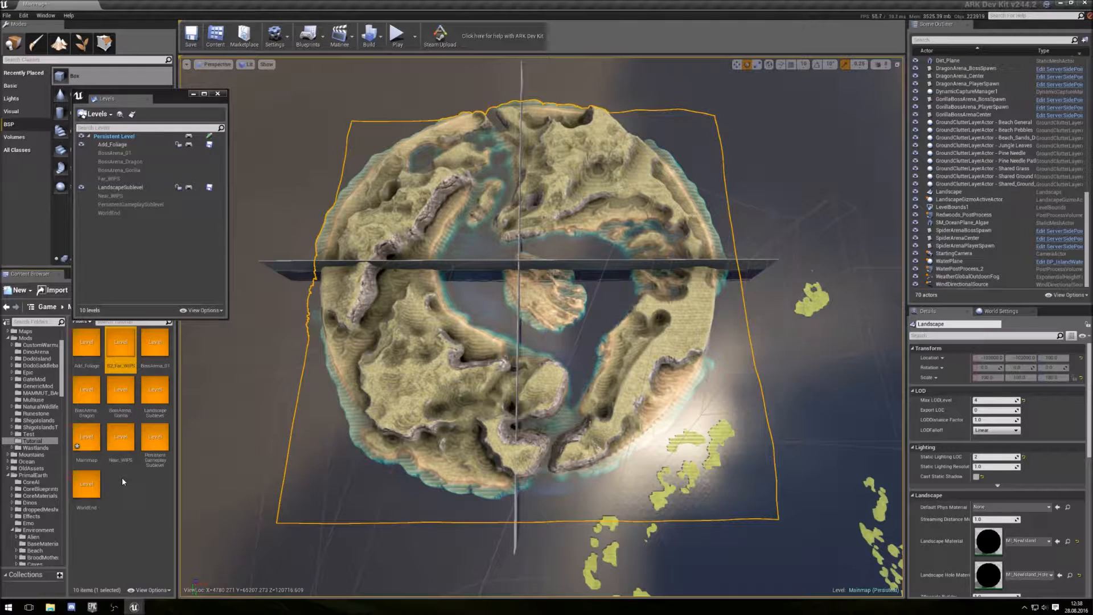
- Rename the Near_WP5 level asset in the Tutorial folder to B2_Near_WP5
{"action": "right_click", "coordinate": [121, 441]}
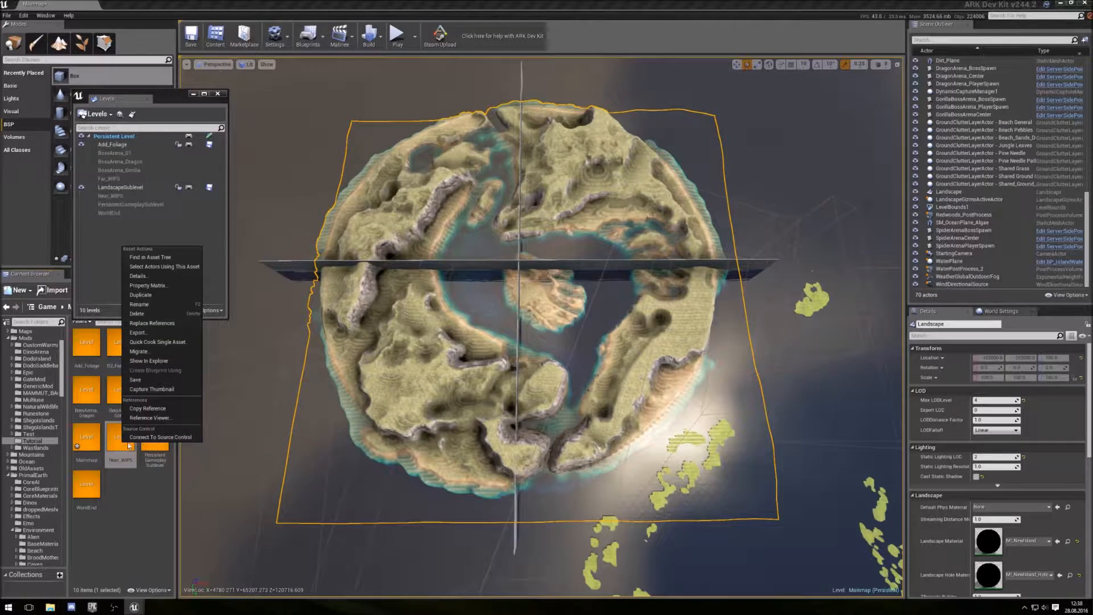
{"action": "left_click", "coordinate": [148, 305]}
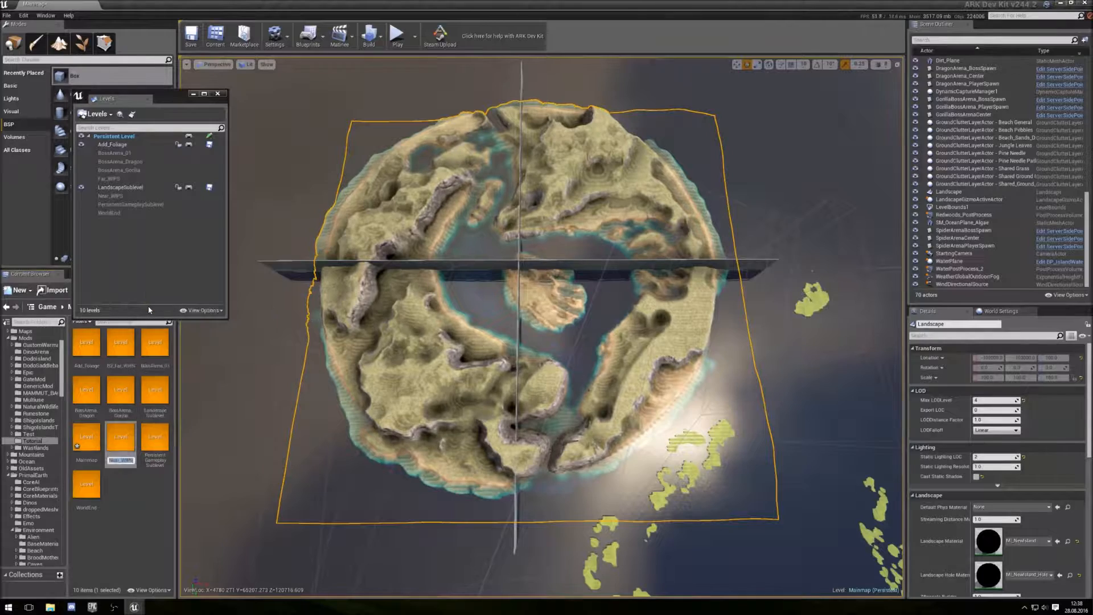
{"action": "key", "text": "Left"}
{"action": "type", "text": "B2_"}
{"action": "key", "text": "Return"}
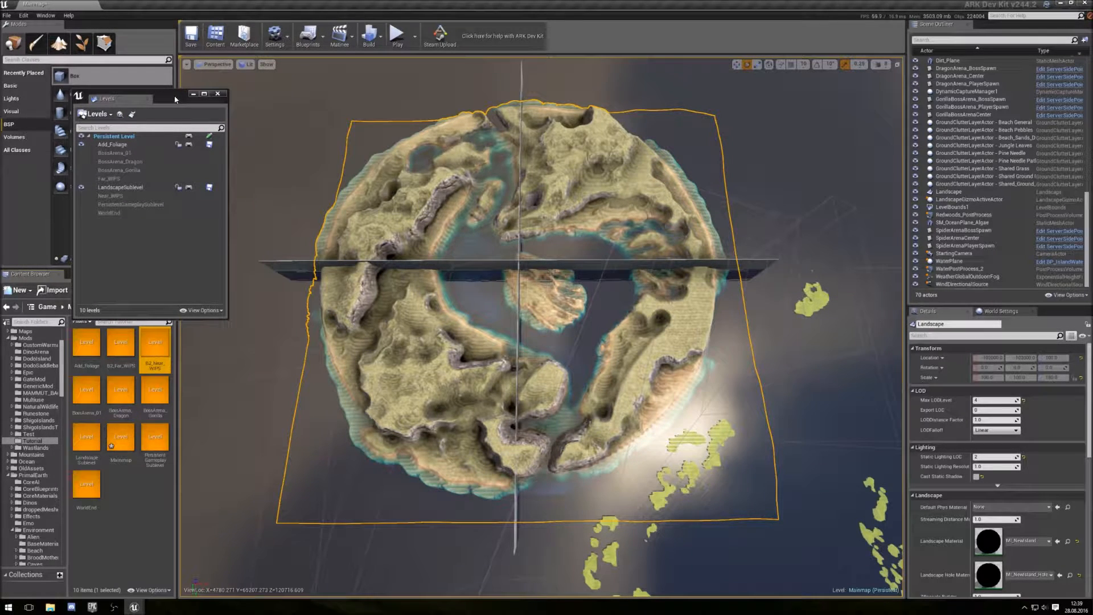
- Switch to Foliage mode and make the B2_Near_WP5 sublevel the current level
{"action": "right_click_drag", "start_coordinate": [540, 327], "coordinate": [311, 263]}
{"action": "key", "text": "w"}
{"action": "key", "text": "w"}
{"action": "key", "text": "w"}
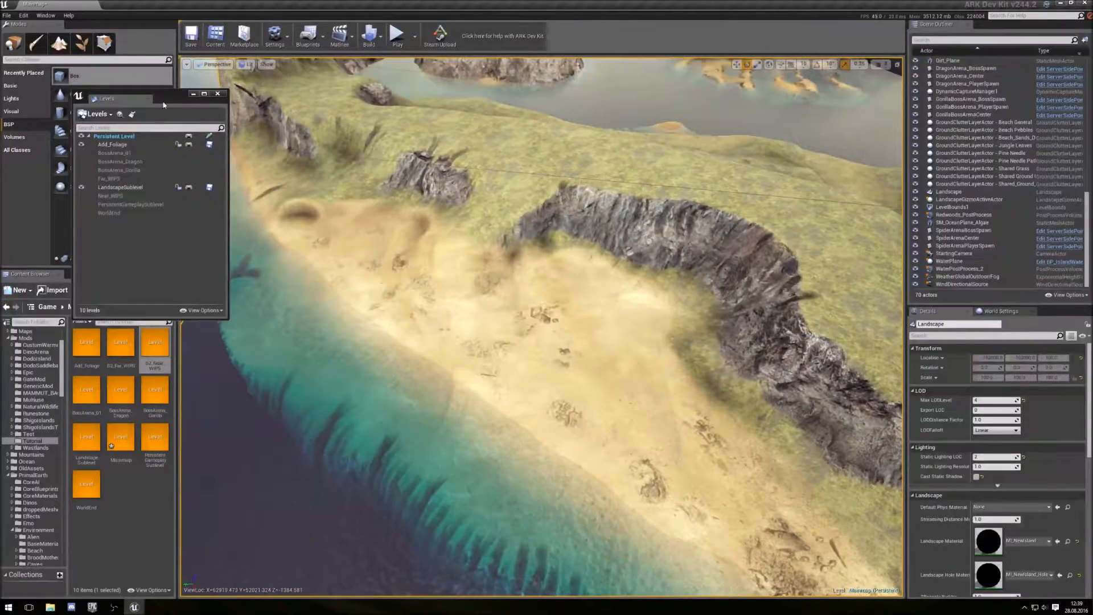
{"action": "left_click", "coordinate": [130, 198]}
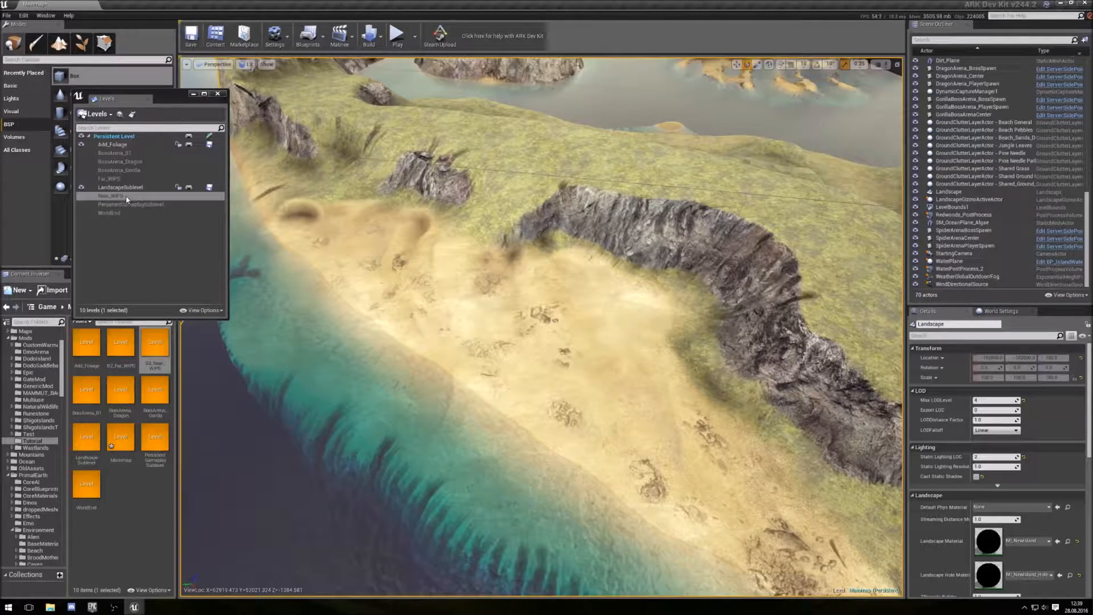
{"action": "left_click_drag", "start_coordinate": [179, 93], "coordinate": [301, 87]}
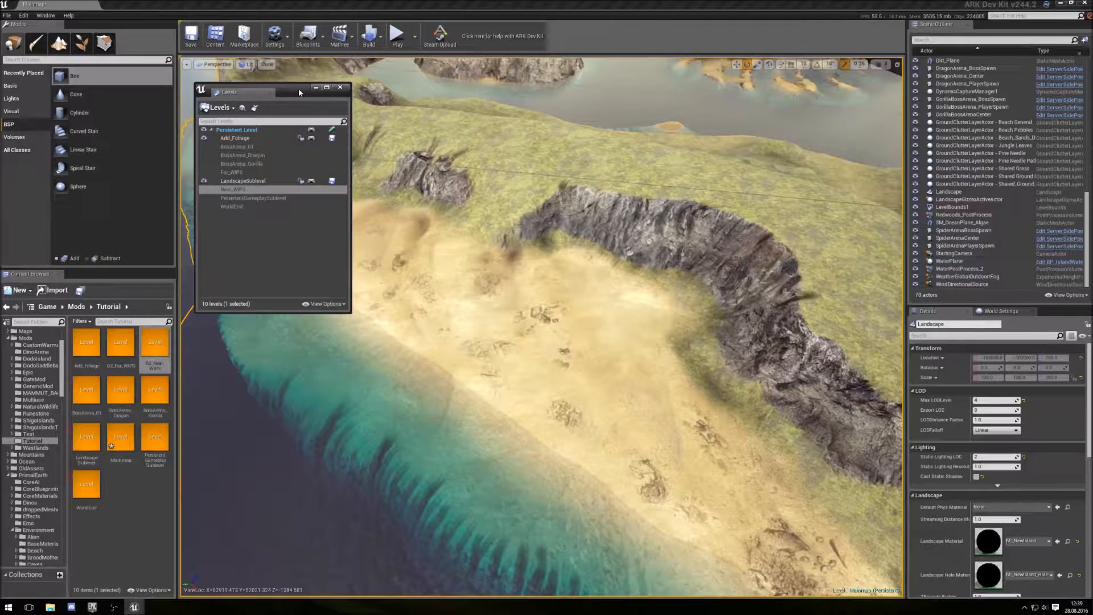
{"action": "left_click", "coordinate": [347, 89]}
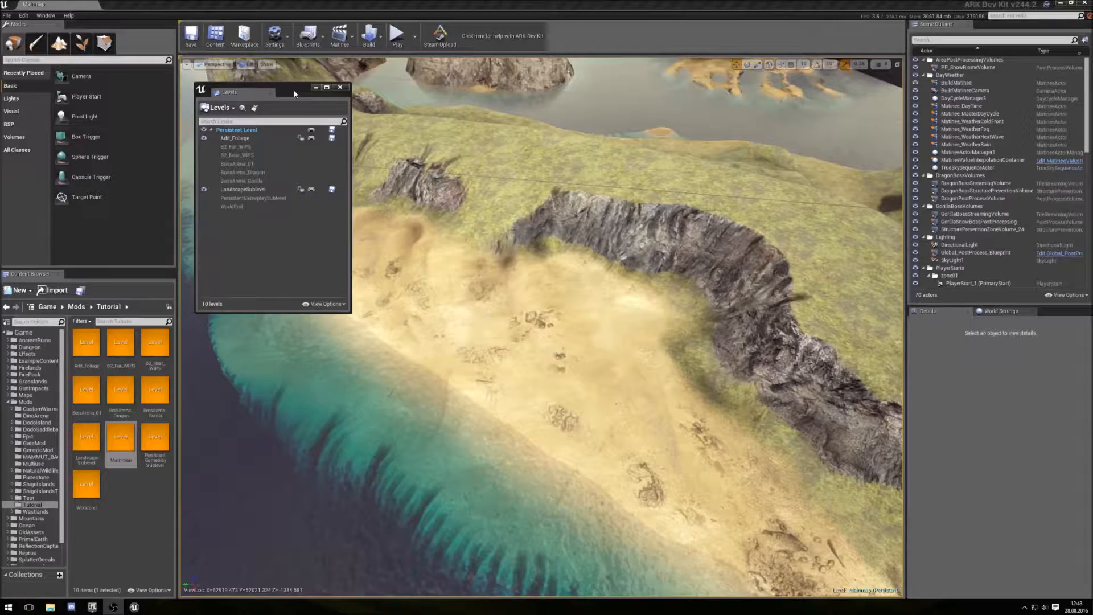
{"action": "left_click_drag", "start_coordinate": [293, 94], "coordinate": [301, 105]}
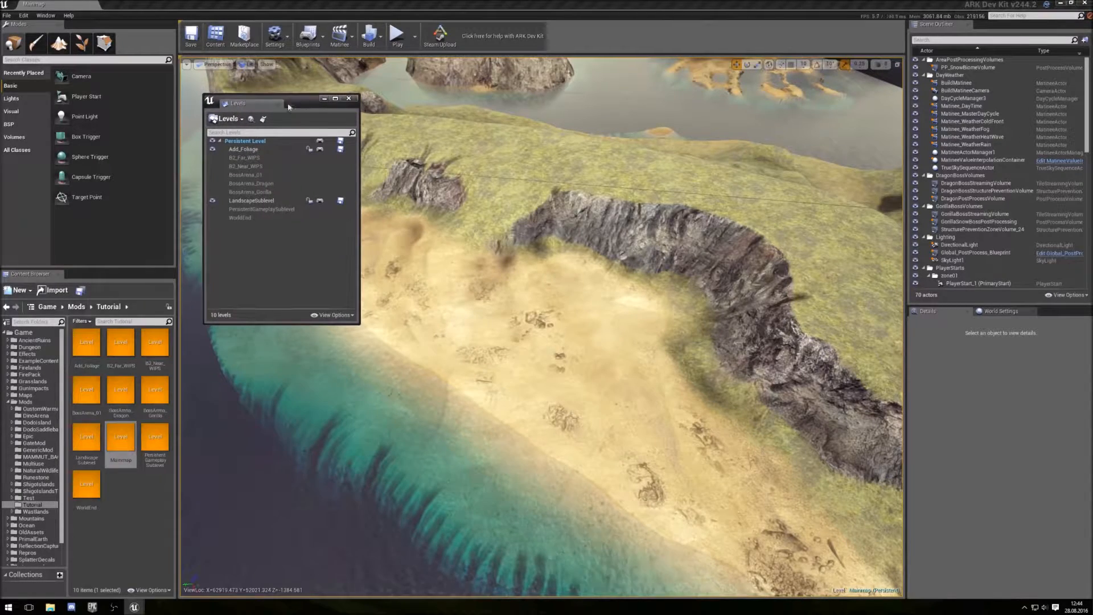
{"action": "left_click", "coordinate": [86, 47]}
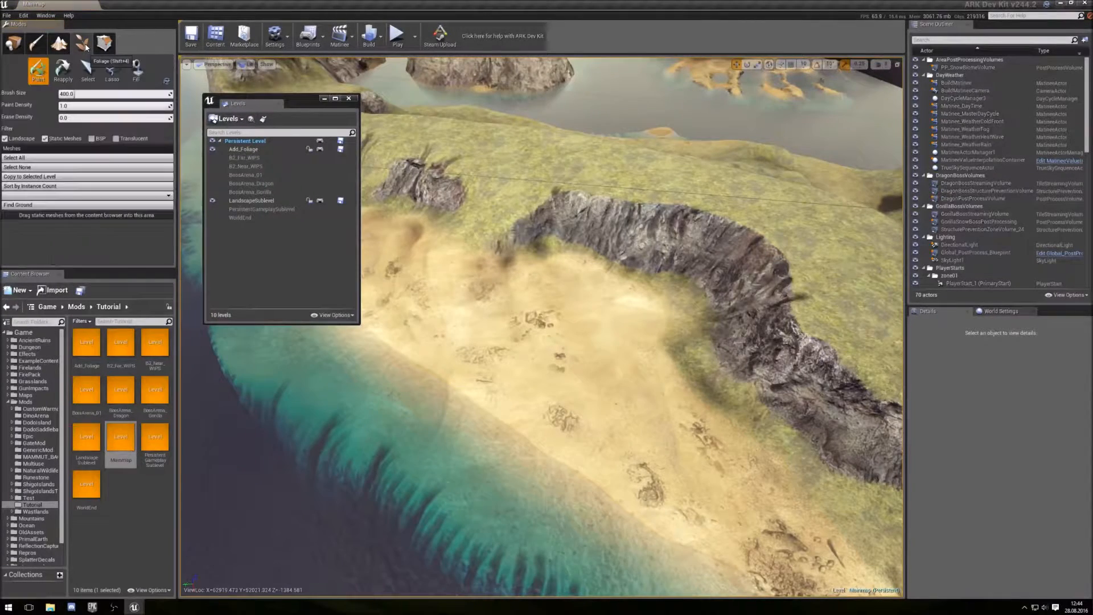
{"action": "double_click", "coordinate": [252, 167]}
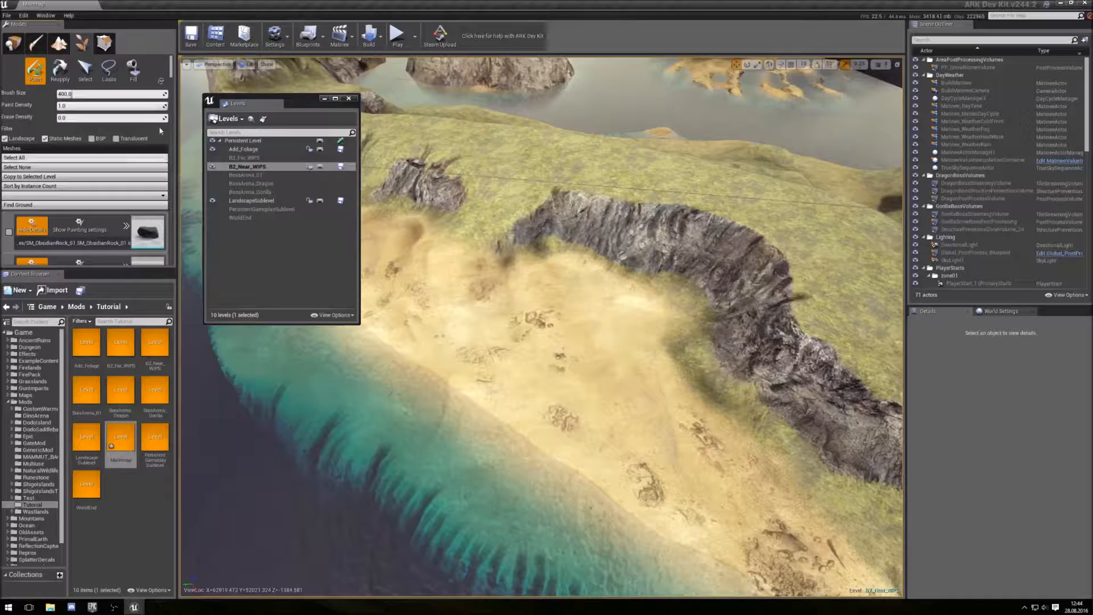
- Collapse the detail sections of the foliage mesh entries while scrolling through the foliage list
{"action": "scroll", "coordinate": [174, 77], "scroll_direction": "down", "scroll_amount": 5}
{"action": "scroll", "coordinate": [173, 77], "scroll_direction": "down", "scroll_amount": 3}
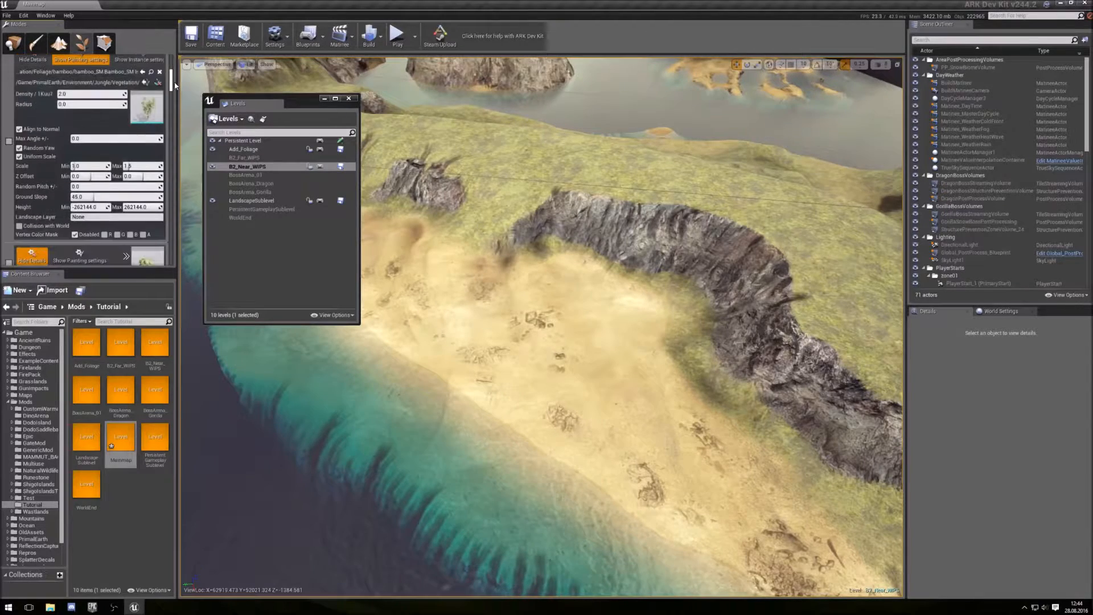
{"action": "scroll", "coordinate": [173, 85], "scroll_direction": "up", "scroll_amount": 4}
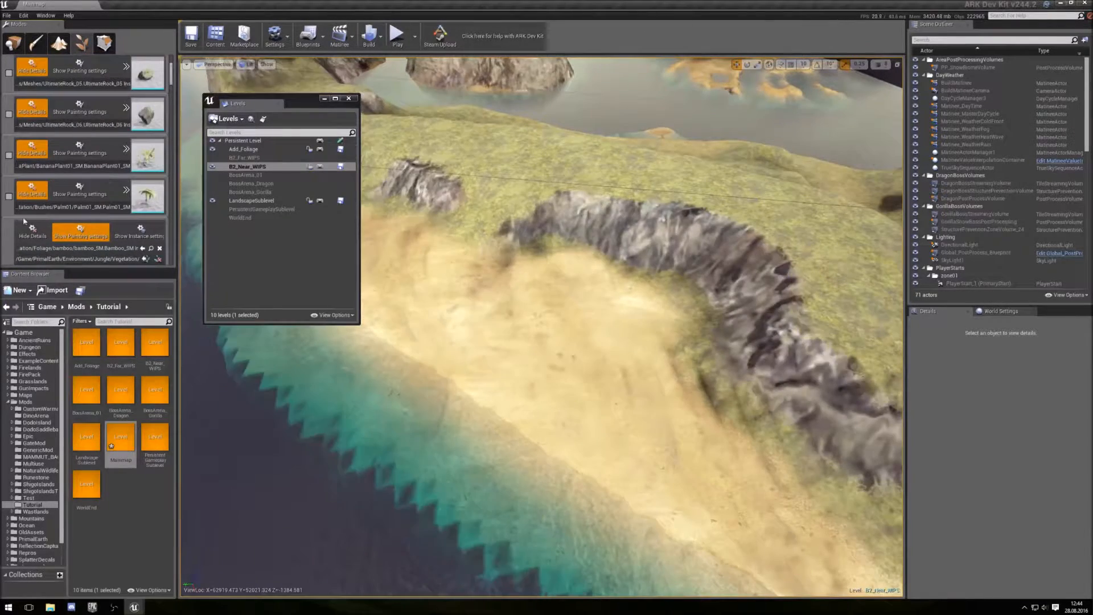
{"action": "scroll", "coordinate": [99, 165], "scroll_direction": "up", "scroll_amount": 3}
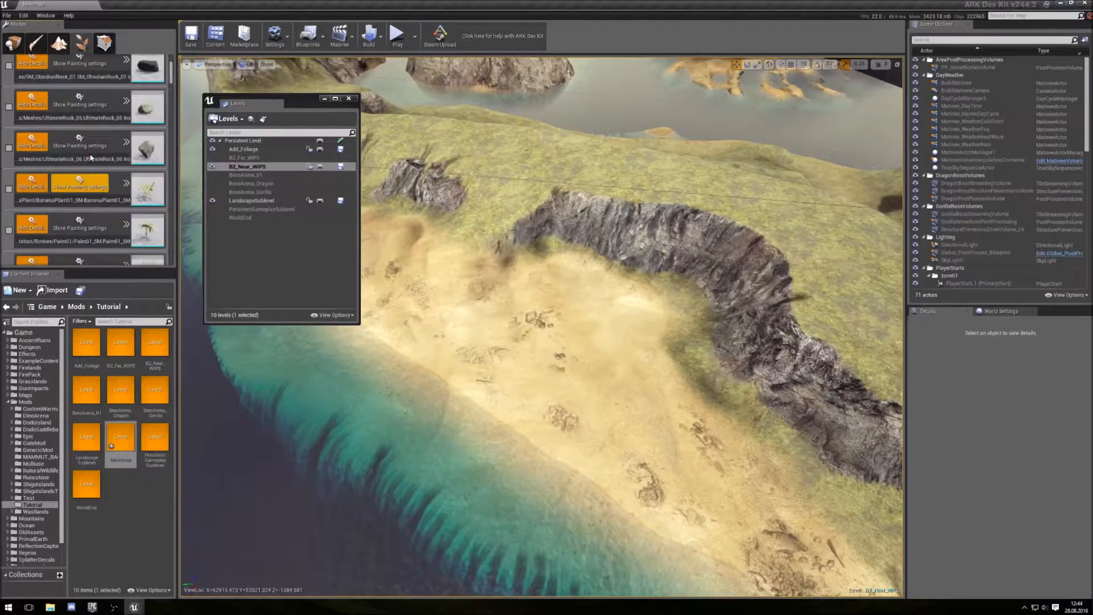
{"action": "scroll", "coordinate": [99, 165], "scroll_direction": "down", "scroll_amount": 5}
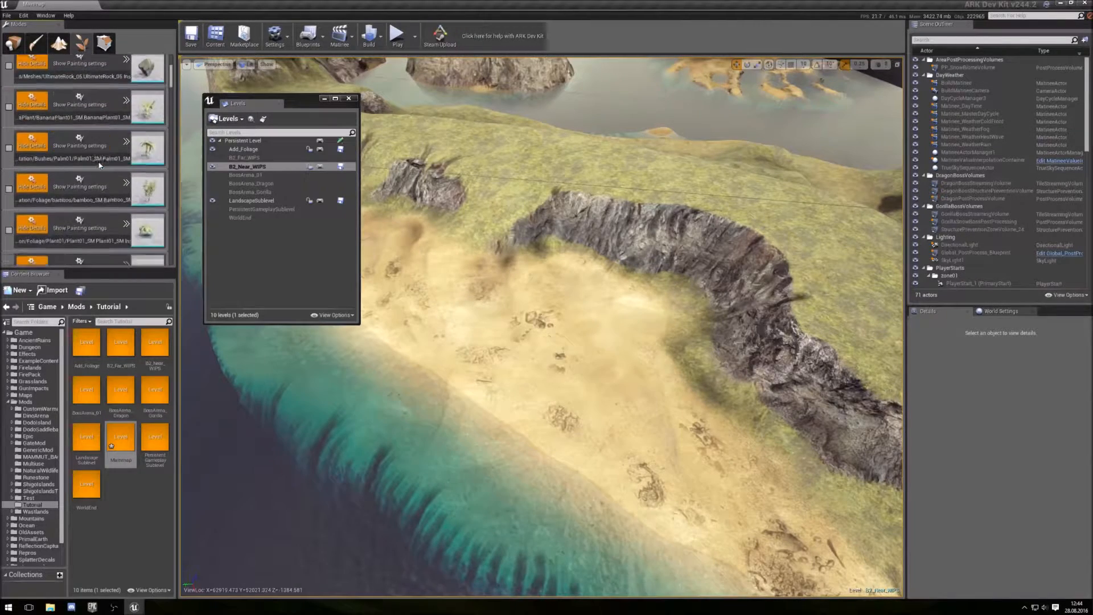
{"action": "scroll", "coordinate": [99, 165], "scroll_direction": "down", "scroll_amount": 2}
{"action": "scroll", "coordinate": [84, 180], "scroll_direction": "down", "scroll_amount": 2}
{"action": "left_click", "coordinate": [33, 178]}
{"action": "scroll", "coordinate": [33, 194], "scroll_direction": "down", "scroll_amount": 3}
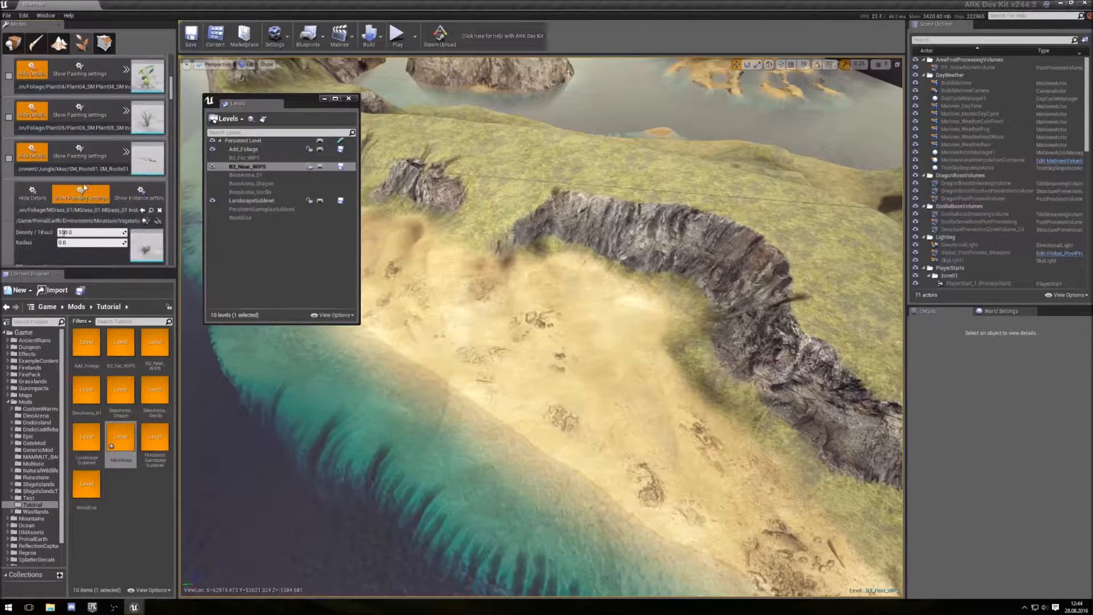
{"action": "left_click", "coordinate": [33, 194]}
{"action": "scroll", "coordinate": [85, 186], "scroll_direction": "down", "scroll_amount": 3}
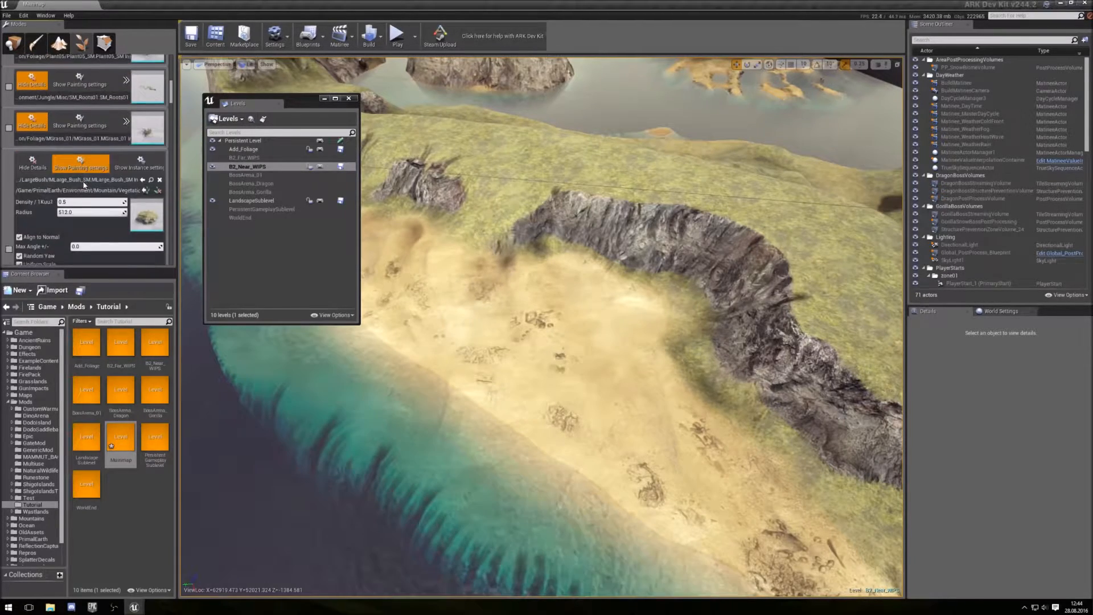
{"action": "left_click", "coordinate": [36, 167]}
{"action": "scroll", "coordinate": [70, 169], "scroll_direction": "down", "scroll_amount": 5}
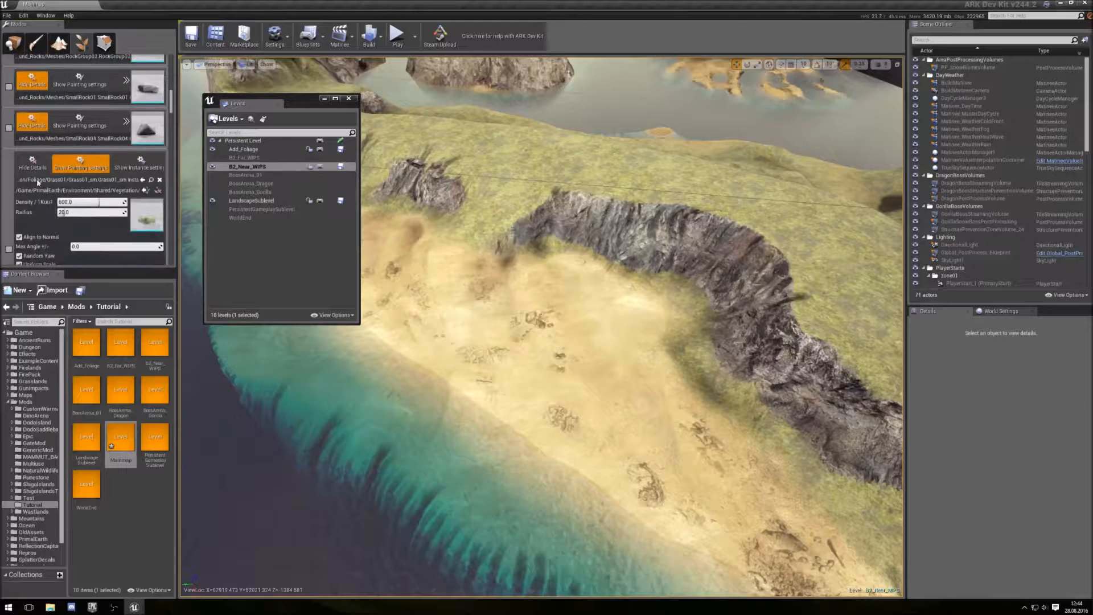
{"action": "left_click", "coordinate": [28, 171]}
{"action": "scroll", "coordinate": [31, 165], "scroll_direction": "down", "scroll_amount": 2}
{"action": "left_click", "coordinate": [32, 155]}
{"action": "scroll", "coordinate": [77, 171], "scroll_direction": "down", "scroll_amount": 3}
{"action": "scroll", "coordinate": [85, 180], "scroll_direction": "down", "scroll_amount": 5}
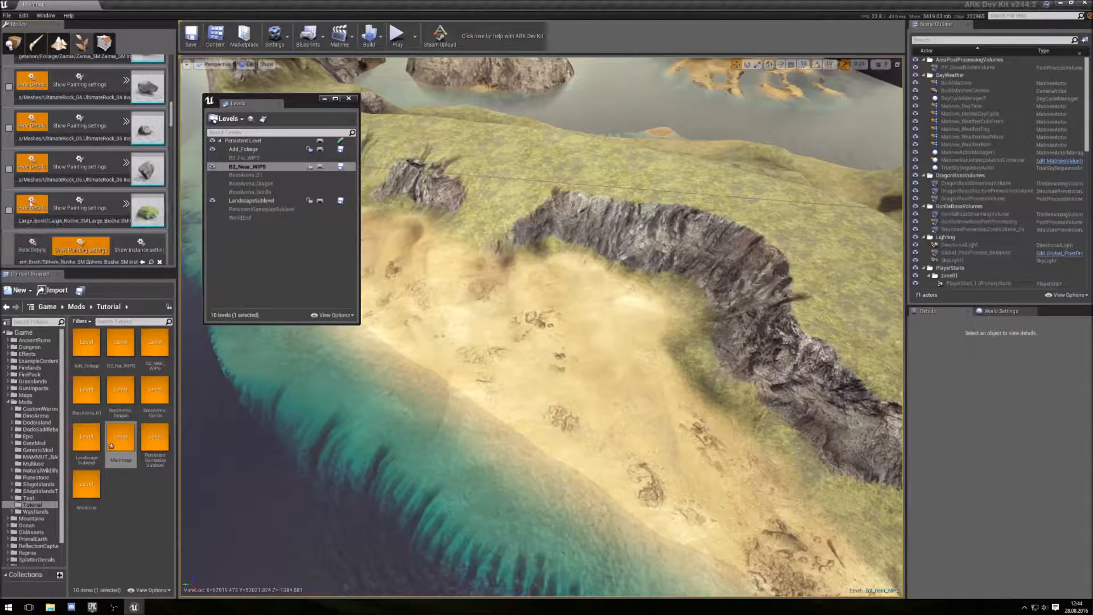
{"action": "scroll", "coordinate": [95, 164], "scroll_direction": "down", "scroll_amount": 3}
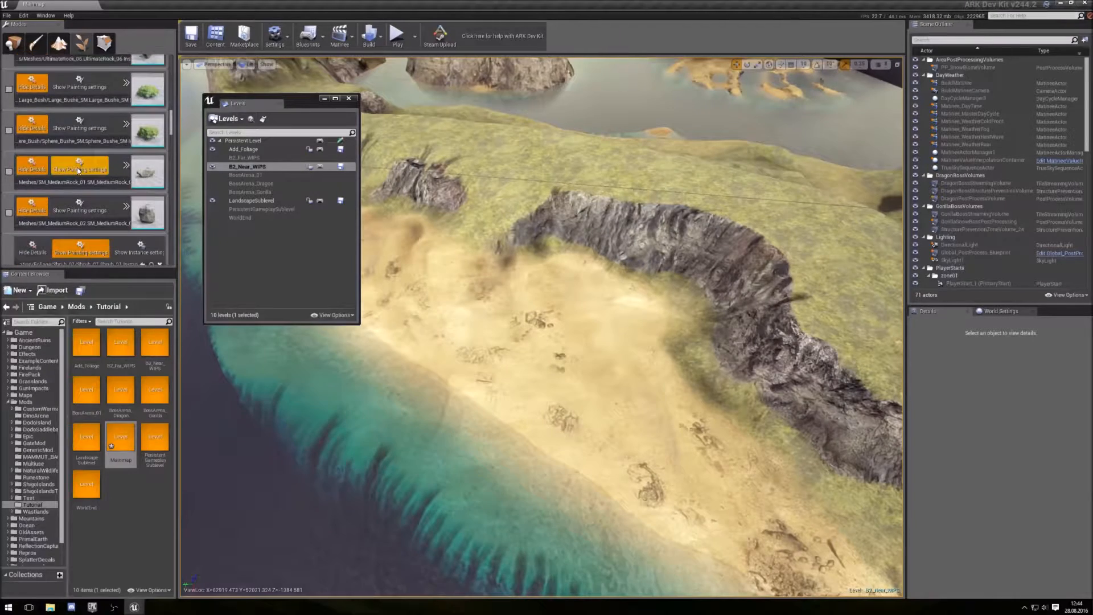
{"action": "scroll", "coordinate": [78, 172], "scroll_direction": "down", "scroll_amount": 2}
{"action": "left_click", "coordinate": [33, 194]}
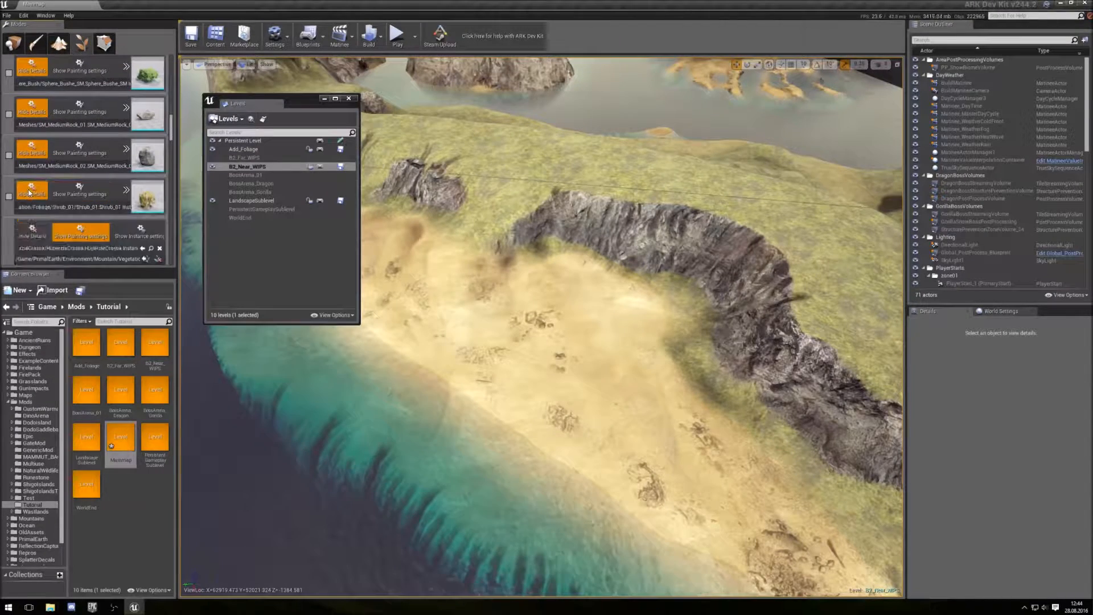
{"action": "scroll", "coordinate": [82, 169], "scroll_direction": "down", "scroll_amount": 1}
{"action": "scroll", "coordinate": [81, 171], "scroll_direction": "down", "scroll_amount": 2}
{"action": "scroll", "coordinate": [83, 174], "scroll_direction": "down", "scroll_amount": 2}
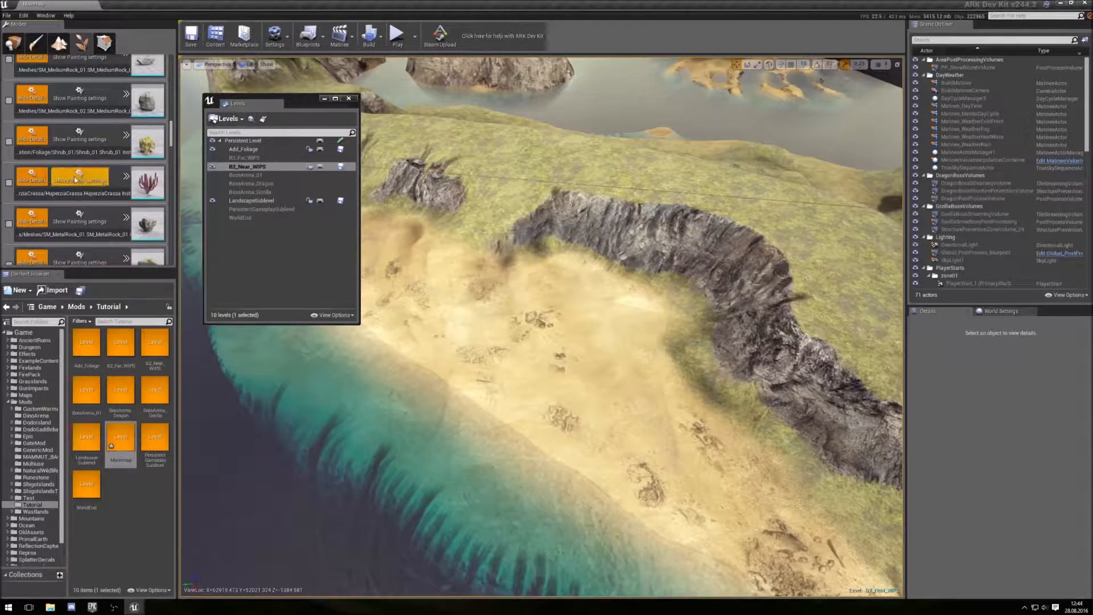
{"action": "scroll", "coordinate": [83, 177], "scroll_direction": "down", "scroll_amount": 1}
{"action": "scroll", "coordinate": [83, 177], "scroll_direction": "down", "scroll_amount": 3}
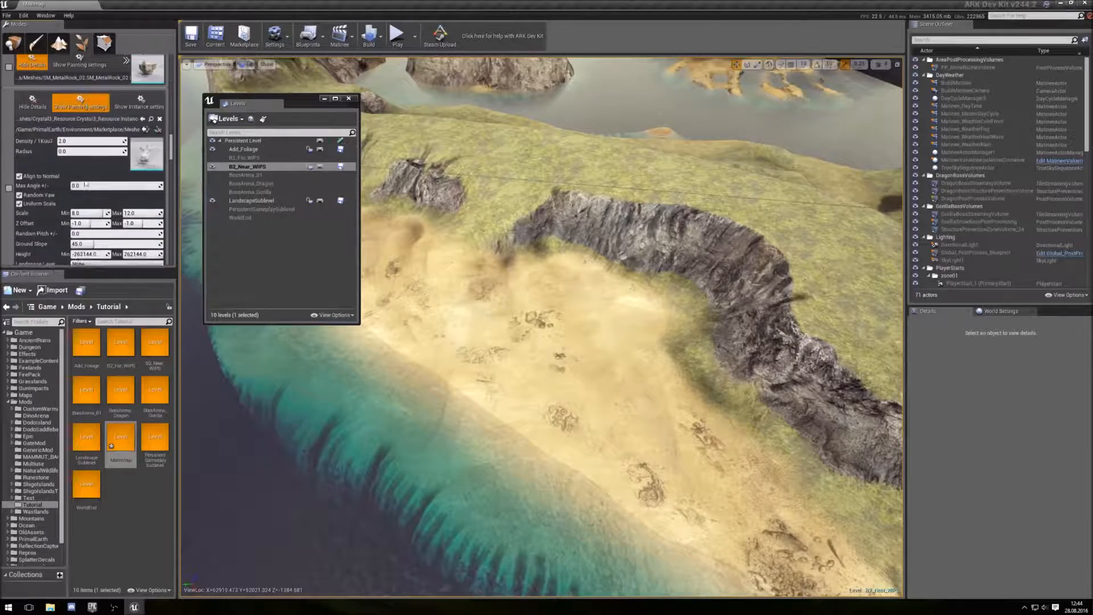
{"action": "left_click", "coordinate": [32, 98]}
{"action": "scroll", "coordinate": [78, 202], "scroll_direction": "down", "scroll_amount": 6}
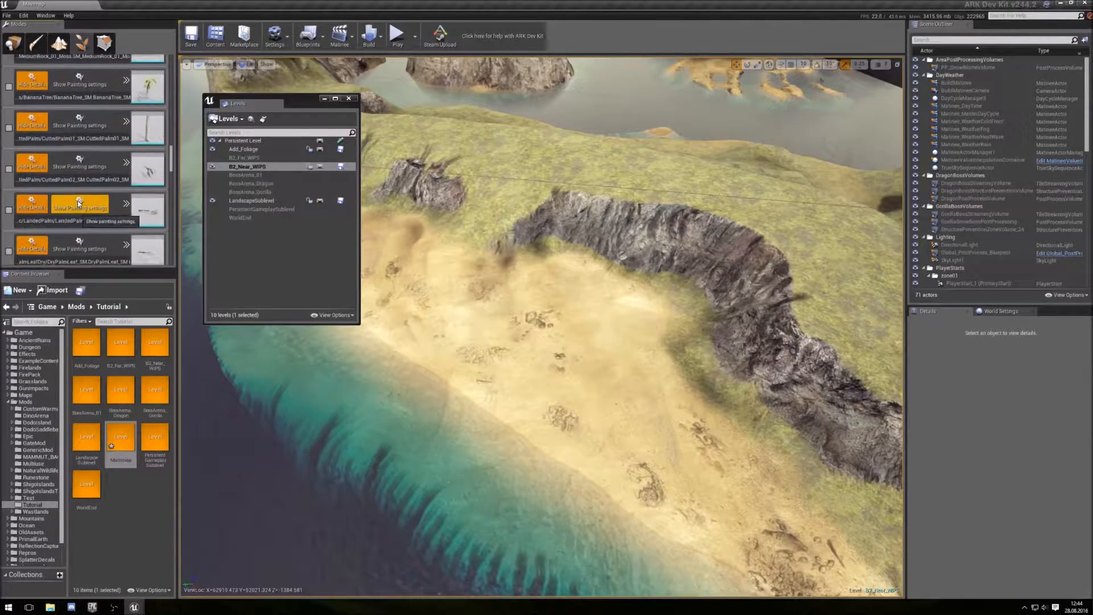
{"action": "scroll", "coordinate": [74, 202], "scroll_direction": "down", "scroll_amount": 3}
{"action": "left_click", "coordinate": [33, 181]}
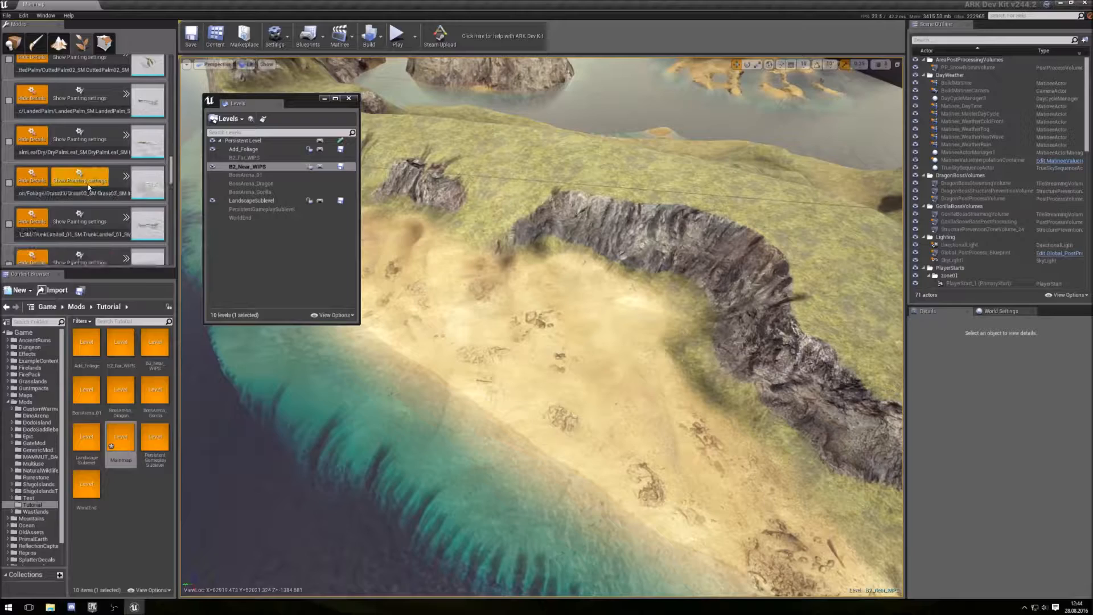
{"action": "scroll", "coordinate": [80, 185], "scroll_direction": "down", "scroll_amount": 3}
{"action": "scroll", "coordinate": [80, 184], "scroll_direction": "down", "scroll_amount": 3}
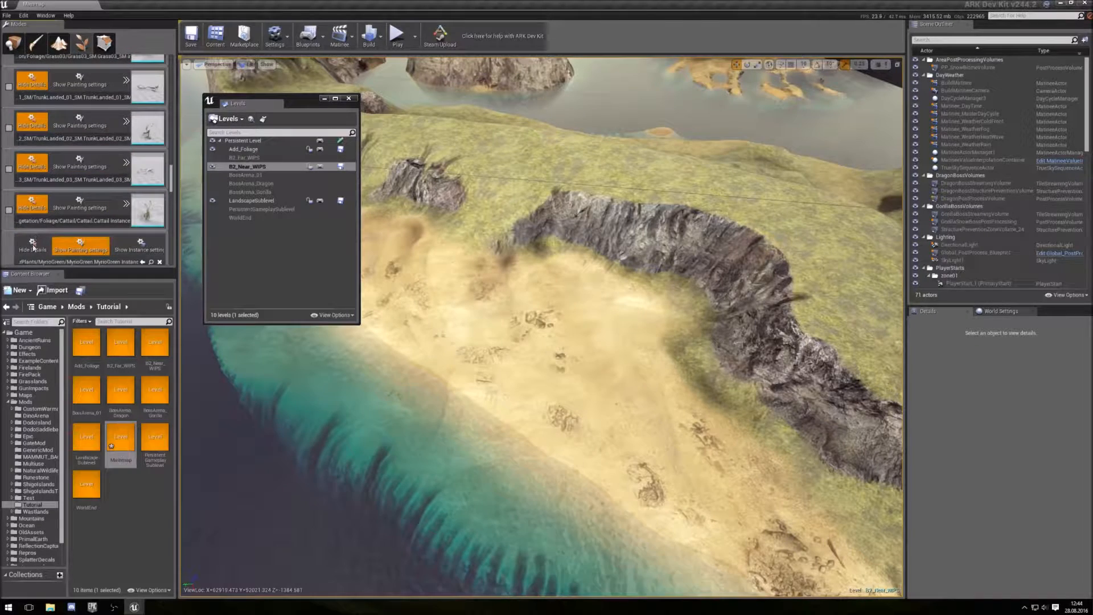
{"action": "scroll", "coordinate": [70, 204], "scroll_direction": "down", "scroll_amount": 7}
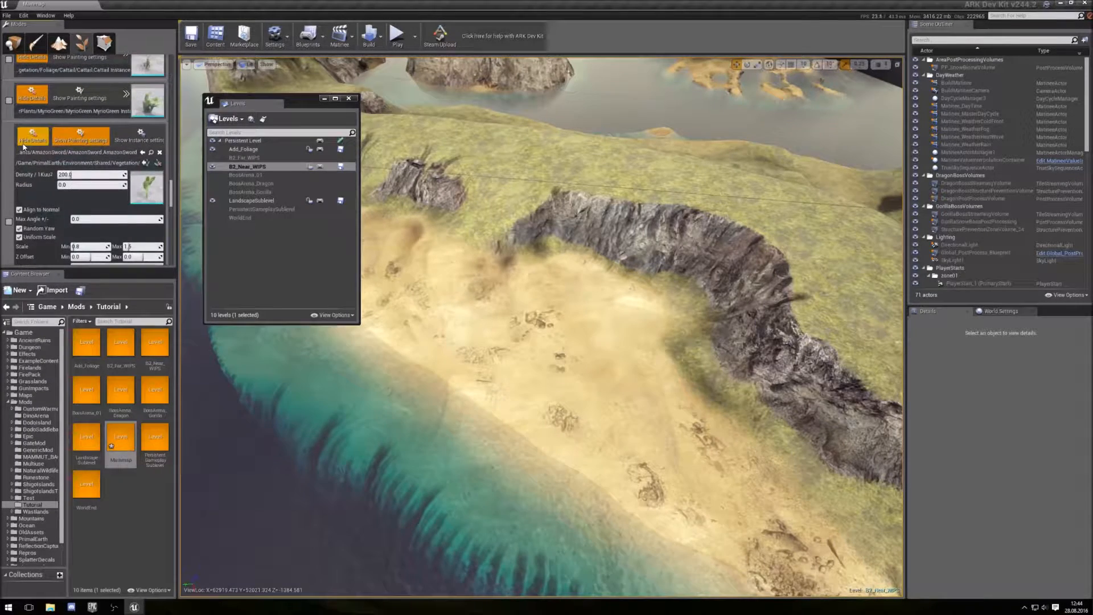
{"action": "left_click", "coordinate": [33, 140]}
{"action": "scroll", "coordinate": [64, 185], "scroll_direction": "down", "scroll_amount": 7}
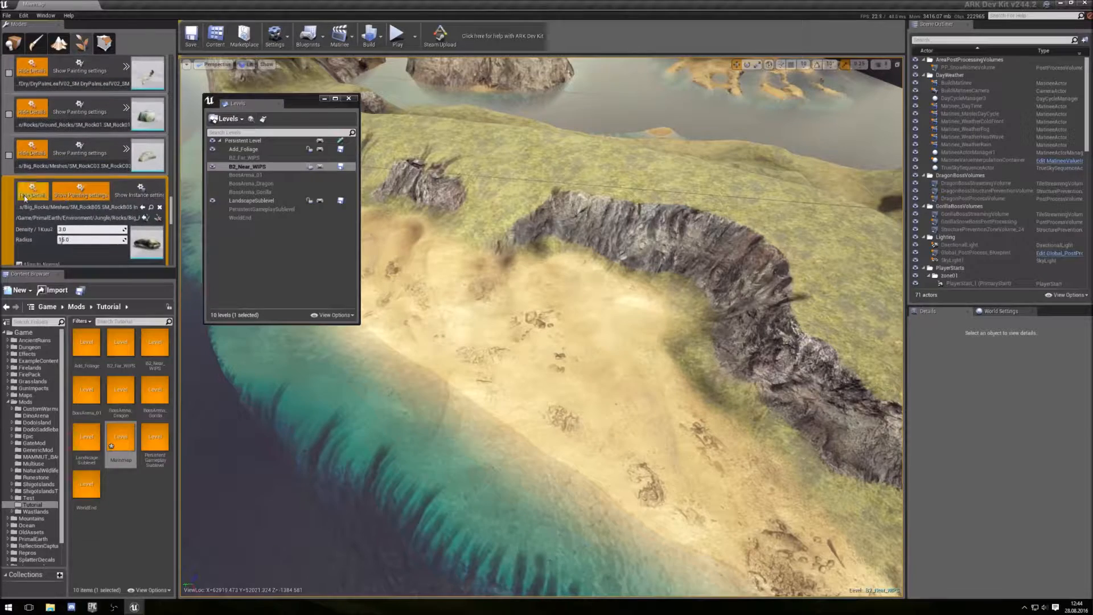
{"action": "left_click", "coordinate": [31, 195]}
{"action": "scroll", "coordinate": [31, 193], "scroll_direction": "down", "scroll_amount": 3}
{"action": "left_click", "coordinate": [33, 167]}
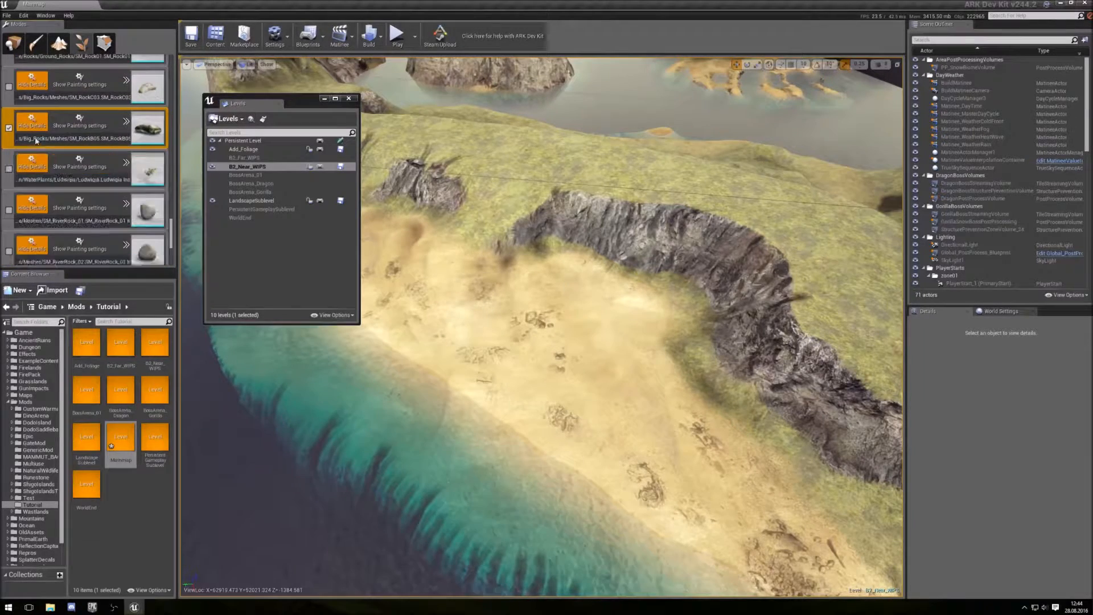
- Deselect the big rock mesh and select only the BigPalm_SM foliage mesh for painting
{"action": "left_click", "coordinate": [9, 128]}
{"action": "scroll", "coordinate": [78, 206], "scroll_direction": "down", "scroll_amount": 5}
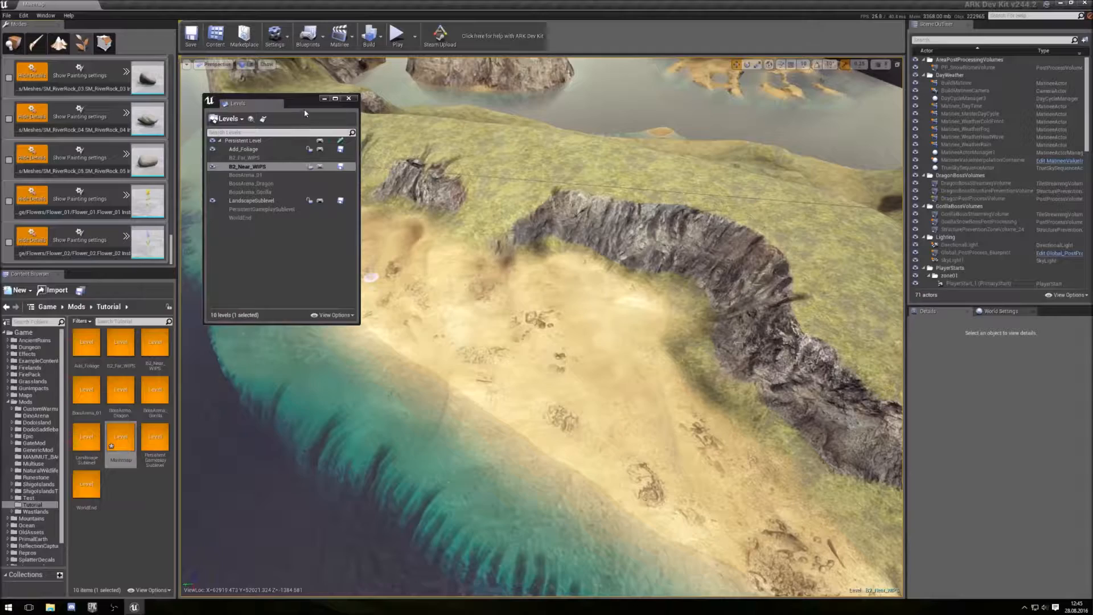
{"action": "left_click_drag", "start_coordinate": [303, 105], "coordinate": [0, 108]}
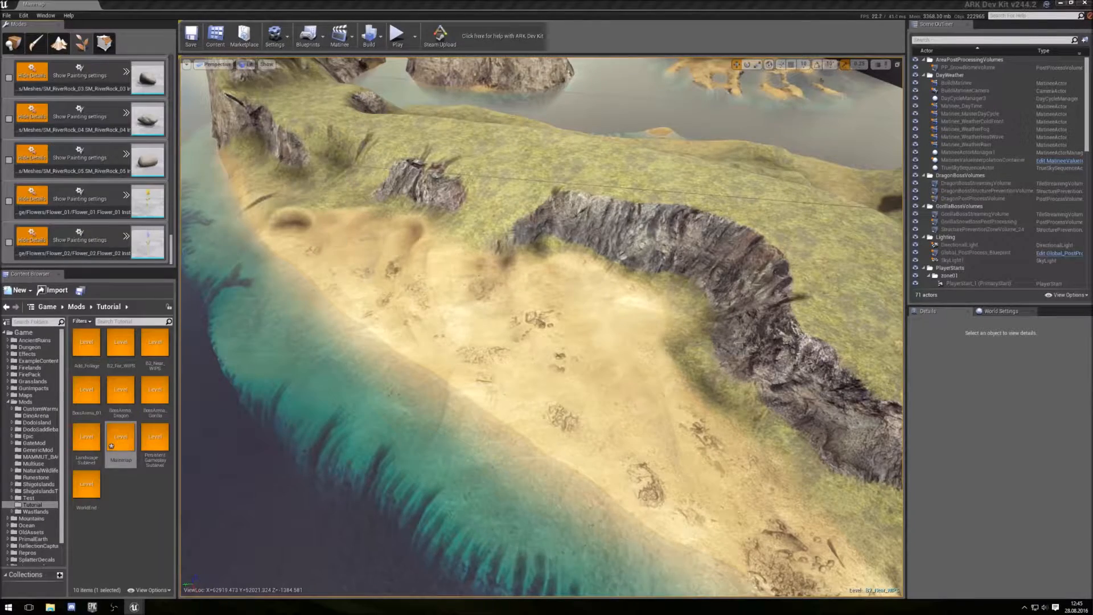
{"action": "scroll", "coordinate": [32, 109], "scroll_direction": "down", "scroll_amount": 10}
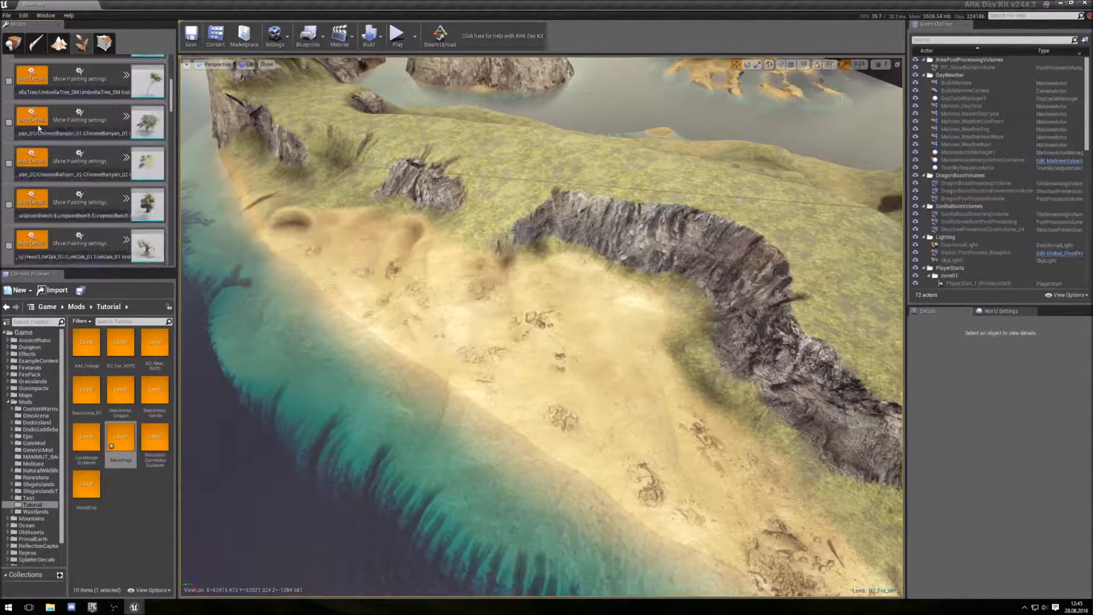
{"action": "left_click", "coordinate": [32, 109]}
{"action": "scroll", "coordinate": [32, 113], "scroll_direction": "down", "scroll_amount": 5}
{"action": "left_click", "coordinate": [32, 165]}
{"action": "left_click", "coordinate": [32, 143]}
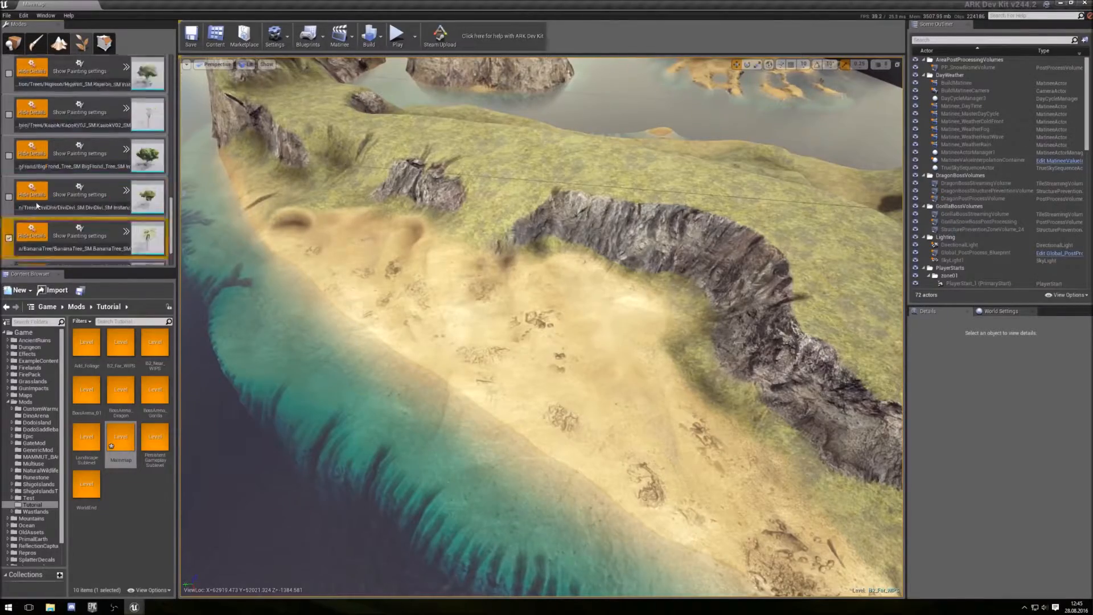
{"action": "scroll", "coordinate": [34, 199], "scroll_direction": "up", "scroll_amount": 2}
{"action": "left_click", "coordinate": [9, 173]}
- Set the paint density to 0.1 and paint BigPalm_SM palms onto the beach below the cliff
{"action": "right_click_drag", "start_coordinate": [274, 311], "coordinate": [319, 331]}
{"action": "left_click", "coordinate": [882, 64]}
{"action": "left_click", "coordinate": [897, 81]}
{"action": "right_click_drag", "start_coordinate": [763, 364], "coordinate": [798, 381]}
{"action": "left_click", "coordinate": [797, 381]}
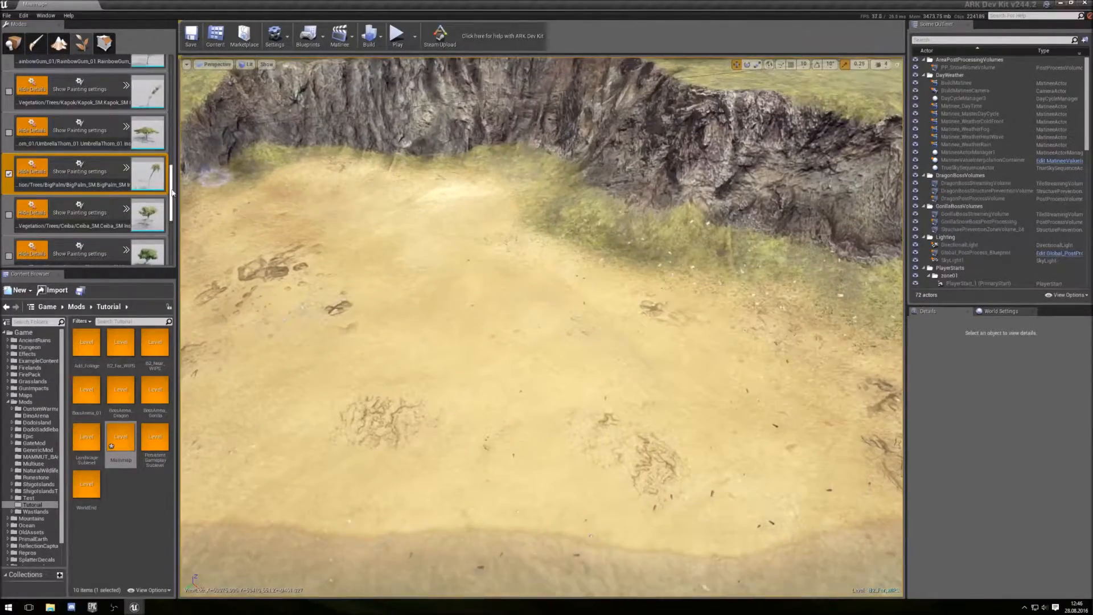
{"action": "scroll", "coordinate": [159, 179], "scroll_direction": "up", "scroll_amount": 10}
{"action": "left_click", "coordinate": [74, 107]}
{"action": "left_click", "coordinate": [806, 354]}
{"action": "left_click", "coordinate": [745, 308]}
{"action": "left_click", "coordinate": [537, 347]}
{"action": "left_click", "coordinate": [489, 311]}
{"action": "right_click_drag", "start_coordinate": [449, 308], "coordinate": [472, 364]}
{"action": "left_click", "coordinate": [550, 358]}
{"action": "mouse_move", "coordinate": [550, 359]}
{"action": "right_mouse_down"}
{"action": "mouse_move", "coordinate": [513, 376]}
{"action": "mouse_move", "coordinate": [490, 352]}
{"action": "right_mouse_up"}
{"action": "left_click", "coordinate": [434, 446]}
{"action": "right_click_drag", "start_coordinate": [434, 446], "coordinate": [398, 433]}
{"action": "left_click", "coordinate": [605, 203]}
{"action": "right_click_drag", "start_coordinate": [605, 202], "coordinate": [569, 211]}
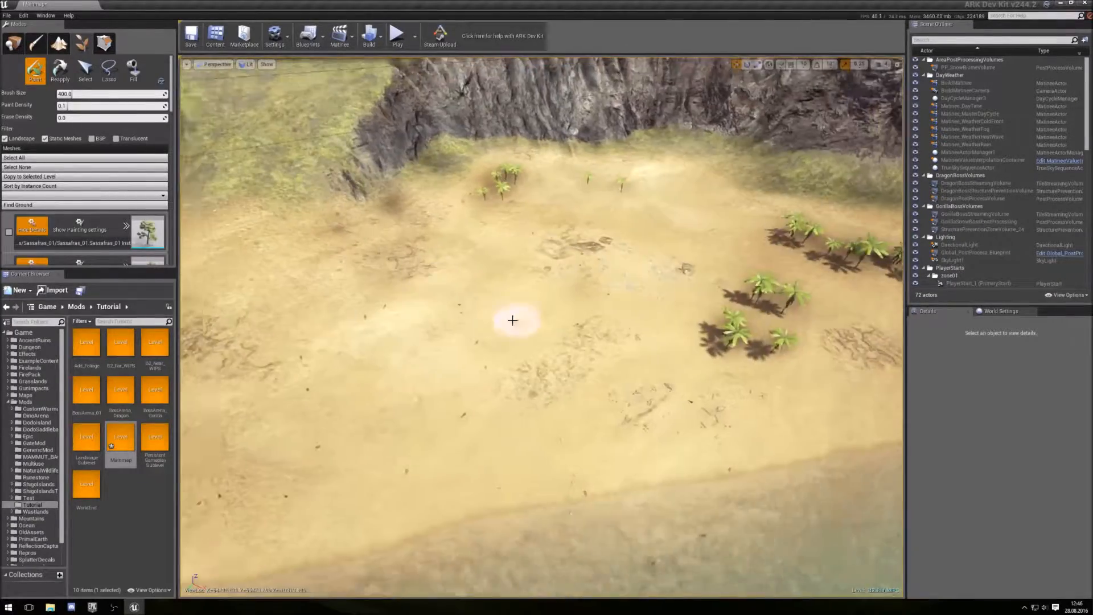
- Paint additional BigPalm_SM palm clusters across the sandy beach area
{"action": "left_click", "coordinate": [426, 276]}
{"action": "right_click_drag", "start_coordinate": [427, 276], "coordinate": [375, 279]}
{"action": "scroll", "coordinate": [113, 199], "scroll_direction": "down", "scroll_amount": 10}
{"action": "scroll", "coordinate": [114, 200], "scroll_direction": "up", "scroll_amount": 3}
{"action": "left_click", "coordinate": [557, 327]}
{"action": "left_click", "coordinate": [494, 348]}
{"action": "left_click", "coordinate": [390, 197]}
{"action": "left_click", "coordinate": [370, 308]}
{"action": "left_click", "coordinate": [302, 313]}
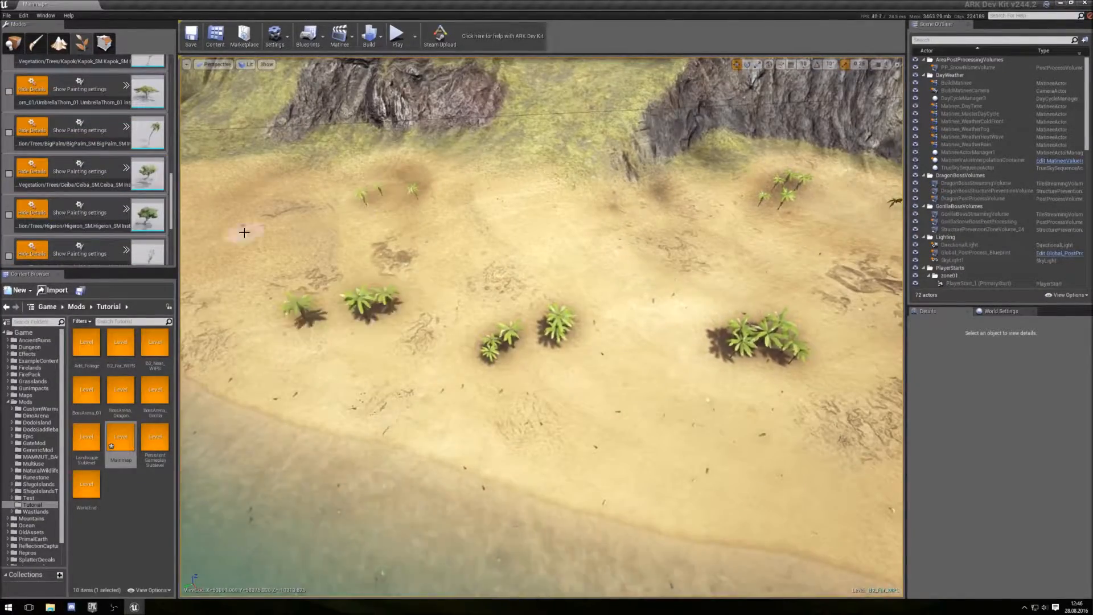
- Add another palm mesh to the painting selection and paint more palms onto the beach
{"action": "right_click_drag", "start_coordinate": [245, 210], "coordinate": [274, 199]}
{"action": "right_click_drag", "start_coordinate": [246, 239], "coordinate": [253, 239]}
{"action": "scroll", "coordinate": [91, 196], "scroll_direction": "down", "scroll_amount": 5}
{"action": "left_click", "coordinate": [9, 199]}
{"action": "left_click", "coordinate": [342, 373]}
{"action": "left_click", "coordinate": [267, 438]}
{"action": "left_click", "coordinate": [276, 373]}
- Set the paint density to 0.3 and paint dense palm groves across the beach below the cliff
{"action": "scroll", "coordinate": [91, 205], "scroll_direction": "up", "scroll_amount": 15}
{"action": "left_click", "coordinate": [78, 107]}
{"action": "type", "text": "0.3"}
{"action": "left_click", "coordinate": [256, 256]}
{"action": "left_click", "coordinate": [295, 273]}
{"action": "left_click", "coordinate": [225, 294]}
{"action": "left_click", "coordinate": [502, 367]}
{"action": "left_click", "coordinate": [404, 398]}
{"action": "right_click_drag", "start_coordinate": [438, 424], "coordinate": [364, 450]}
{"action": "left_click", "coordinate": [346, 213]}
{"action": "right_click_drag", "start_coordinate": [341, 220], "coordinate": [450, 193]}
{"action": "left_click", "coordinate": [436, 351]}
{"action": "left_click", "coordinate": [592, 387]}
{"action": "left_click", "coordinate": [709, 359]}
{"action": "left_click", "coordinate": [842, 336]}
{"action": "right_click_drag", "start_coordinate": [740, 353], "coordinate": [826, 353]}
{"action": "left_click", "coordinate": [431, 330]}
{"action": "right_click_drag", "start_coordinate": [559, 248], "coordinate": [501, 247]}
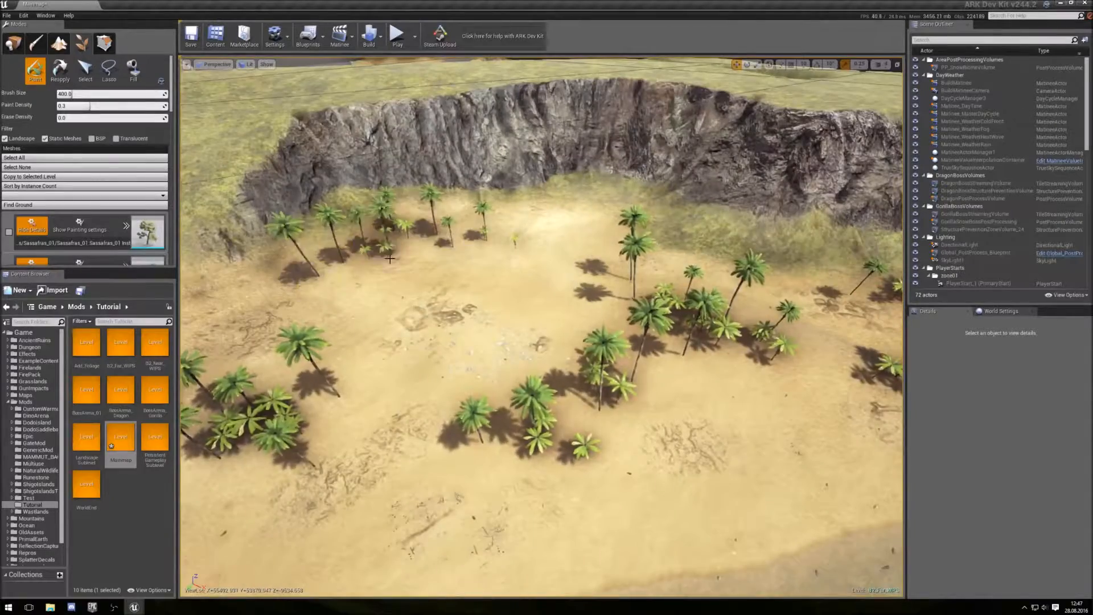
- Switch the painting selection to the Sassafras_01 tree mesh and set one of its painting settings to 20
{"action": "right_click_drag", "start_coordinate": [460, 305], "coordinate": [455, 256]}
{"action": "scroll", "coordinate": [36, 178], "scroll_direction": "down", "scroll_amount": 12}
{"action": "scroll", "coordinate": [12, 216], "scroll_direction": "up", "scroll_amount": 8}
{"action": "left_click", "coordinate": [9, 218]}
{"action": "left_click", "coordinate": [9, 177]}
{"action": "left_click", "coordinate": [10, 136]}
{"action": "left_click", "coordinate": [79, 130]}
{"action": "left_click", "coordinate": [86, 202]}
{"action": "scroll", "coordinate": [88, 196], "scroll_direction": "down", "scroll_amount": 6}
{"action": "scroll", "coordinate": [90, 219], "scroll_direction": "down", "scroll_amount": 8}
{"action": "left_click", "coordinate": [88, 201]}
{"action": "type", "text": "20"}
{"action": "scroll", "coordinate": [88, 200], "scroll_direction": "up", "scroll_amount": 15}
- Set the brush size to 1000 and paint density to 0.1, then paint Sassafras trees on the grass above the cliff
{"action": "left_click", "coordinate": [85, 94]}
{"action": "type", "text": "1000"}
{"action": "left_click", "coordinate": [71, 106]}
{"action": "type", "text": "0.1"}
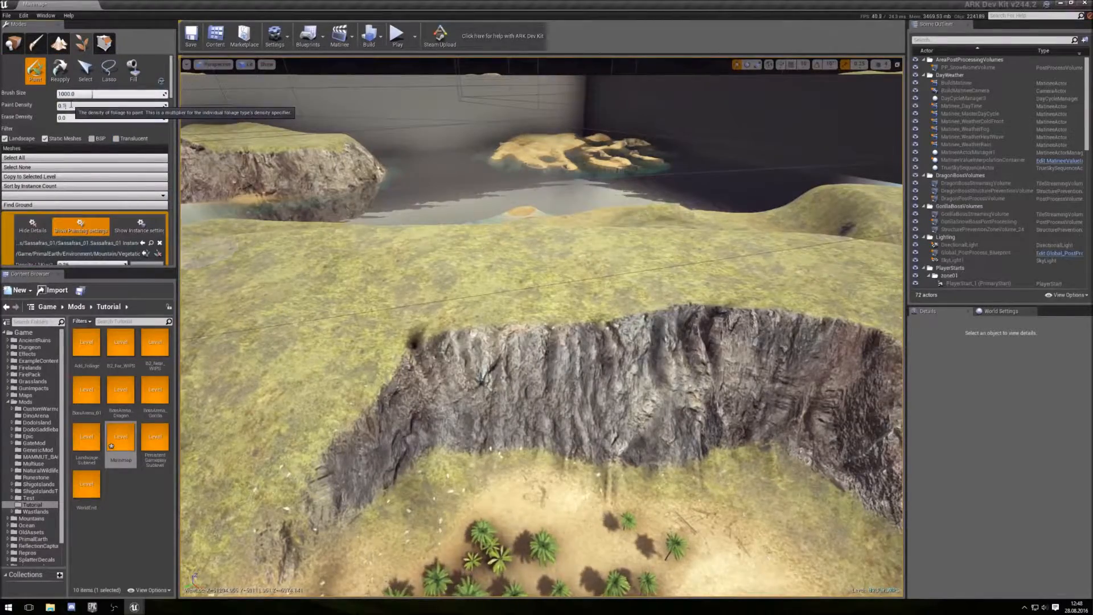
{"action": "right_click_drag", "start_coordinate": [494, 370], "coordinate": [487, 406]}
{"action": "left_click_drag", "start_coordinate": [342, 148], "coordinate": [686, 231]}
{"action": "right_click_drag", "start_coordinate": [685, 232], "coordinate": [723, 182]}
{"action": "left_click_drag", "start_coordinate": [570, 194], "coordinate": [797, 211]}
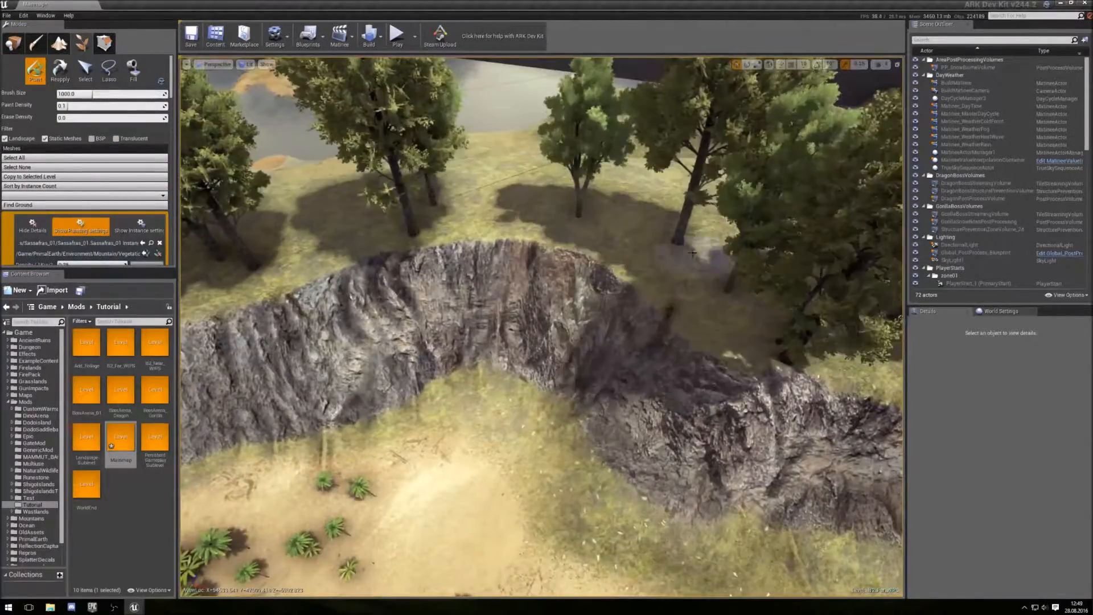
{"action": "right_click_drag", "start_coordinate": [796, 210], "coordinate": [751, 222]}
{"action": "mouse_move", "coordinate": [540, 328]}
{"action": "right_mouse_down"}
{"action": "mouse_move", "coordinate": [643, 341]}
{"action": "mouse_move", "coordinate": [609, 365]}
{"action": "mouse_move", "coordinate": [626, 347]}
{"action": "mouse_move", "coordinate": [529, 319]}
{"action": "right_mouse_up"}
{"action": "mouse_move", "coordinate": [654, 473]}
{"action": "right_mouse_down"}
{"action": "mouse_move", "coordinate": [591, 490]}
{"action": "mouse_move", "coordinate": [637, 464]}
{"action": "mouse_move", "coordinate": [615, 501]}
{"action": "mouse_move", "coordinate": [654, 473]}
{"action": "mouse_move", "coordinate": [603, 455]}
{"action": "mouse_move", "coordinate": [637, 433]}
{"action": "mouse_move", "coordinate": [569, 398]}
{"action": "right_mouse_up"}
{"action": "left_click", "coordinate": [46, 15]}
{"action": "left_click", "coordinate": [400, 142]}
{"action": "left_click", "coordinate": [400, 123]}
{"action": "double_click", "coordinate": [305, 148]}
{"action": "left_click", "coordinate": [408, 80]}
- Select the ObsidianRock mesh, set the brush size to 200, and paint large rocks among the palms
{"action": "scroll", "coordinate": [86, 194], "scroll_direction": "down", "scroll_amount": 15}
{"action": "left_click", "coordinate": [8, 150]}
{"action": "left_click", "coordinate": [8, 191]}
{"action": "left_click", "coordinate": [8, 232]}
{"action": "mouse_move", "coordinate": [512, 341]}
{"action": "right_mouse_down"}
{"action": "mouse_move", "coordinate": [569, 341]}
{"action": "mouse_move", "coordinate": [512, 370]}
{"action": "right_mouse_up"}
{"action": "left_click_drag", "start_coordinate": [512, 370], "coordinate": [639, 341]}
{"action": "scroll", "coordinate": [86, 194], "scroll_direction": "up", "scroll_amount": 15}
{"action": "left_click", "coordinate": [86, 94]}
{"action": "type", "text": "200"}
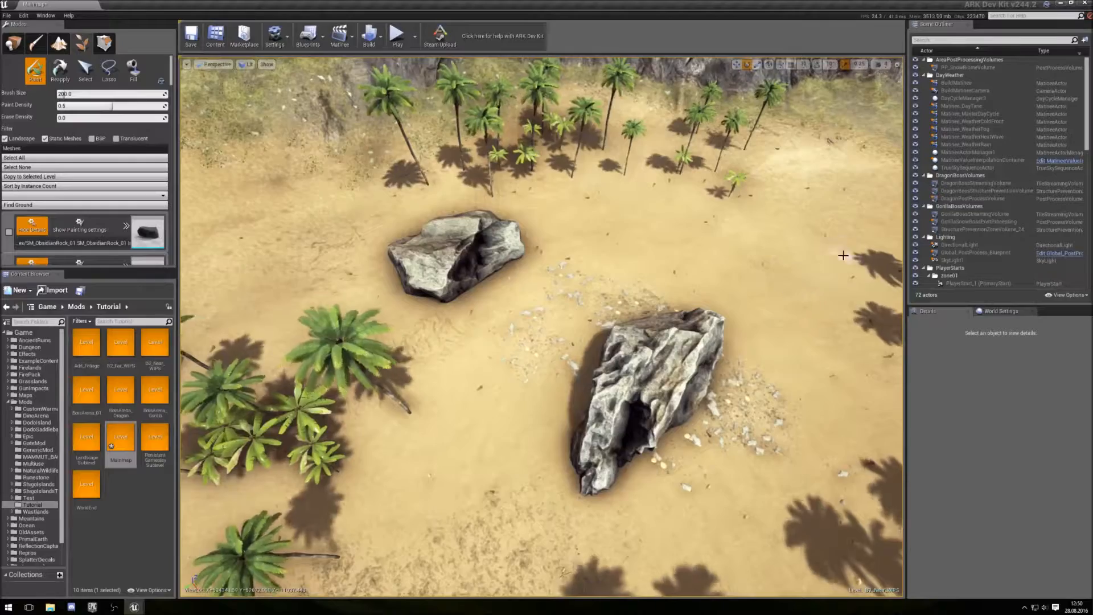
{"action": "right_click_drag", "start_coordinate": [843, 256], "coordinate": [792, 259]}
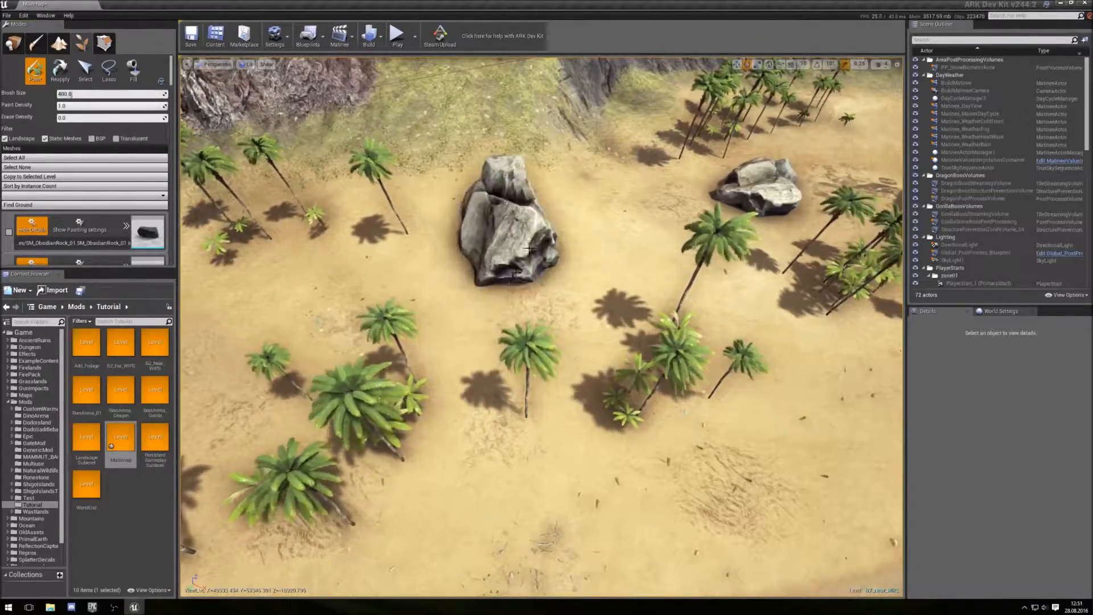
{"action": "right_click_drag", "start_coordinate": [353, 253], "coordinate": [404, 389]}
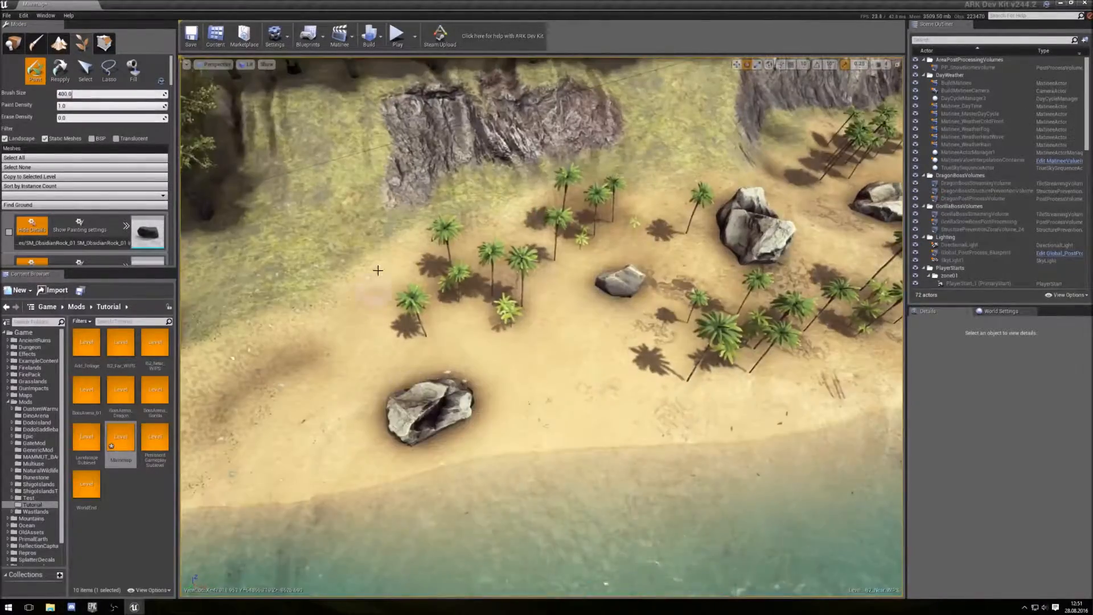
{"action": "right_click_drag", "start_coordinate": [490, 194], "coordinate": [539, 119]}
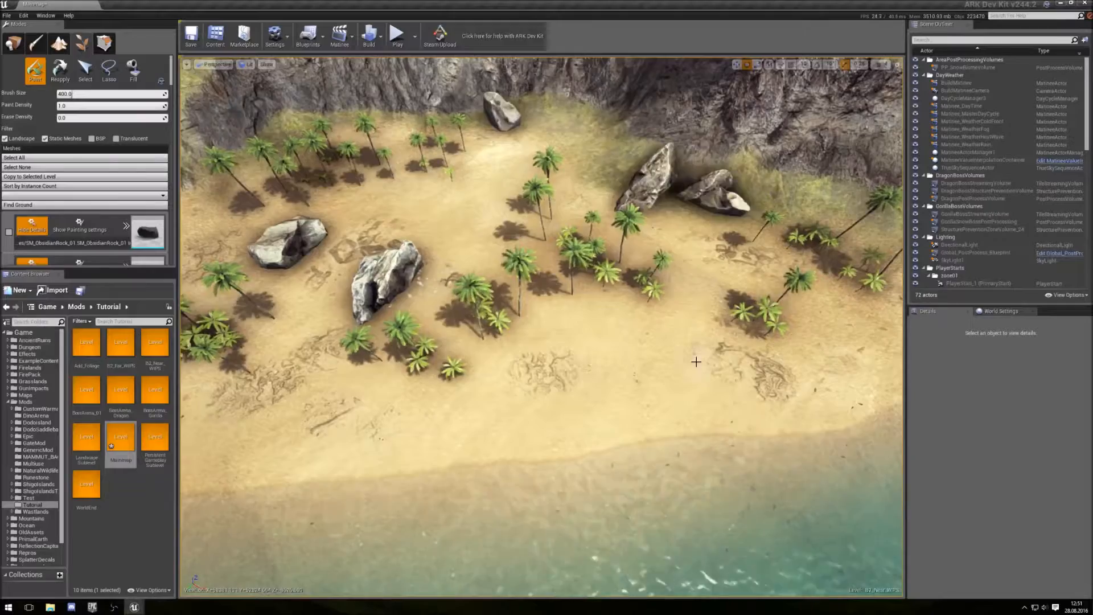
- Place more obsidian rocks along the base of the cliff and around the beach
{"action": "right_click_drag", "start_coordinate": [763, 323], "coordinate": [602, 183]}
{"action": "left_click", "coordinate": [626, 181]}
{"action": "left_click", "coordinate": [695, 160]}
{"action": "right_click_drag", "start_coordinate": [695, 159], "coordinate": [518, 165]}
{"action": "left_click", "coordinate": [518, 165]}
{"action": "left_click", "coordinate": [481, 178]}
{"action": "left_click", "coordinate": [403, 186]}
{"action": "left_click", "coordinate": [355, 229]}
{"action": "mouse_move", "coordinate": [355, 229]}
{"action": "right_mouse_down"}
{"action": "mouse_move", "coordinate": [302, 245]}
{"action": "mouse_move", "coordinate": [377, 208]}
{"action": "right_mouse_up"}
{"action": "scroll", "coordinate": [130, 181], "scroll_direction": "down", "scroll_amount": 8}
{"action": "scroll", "coordinate": [130, 181], "scroll_direction": "up", "scroll_amount": 10}
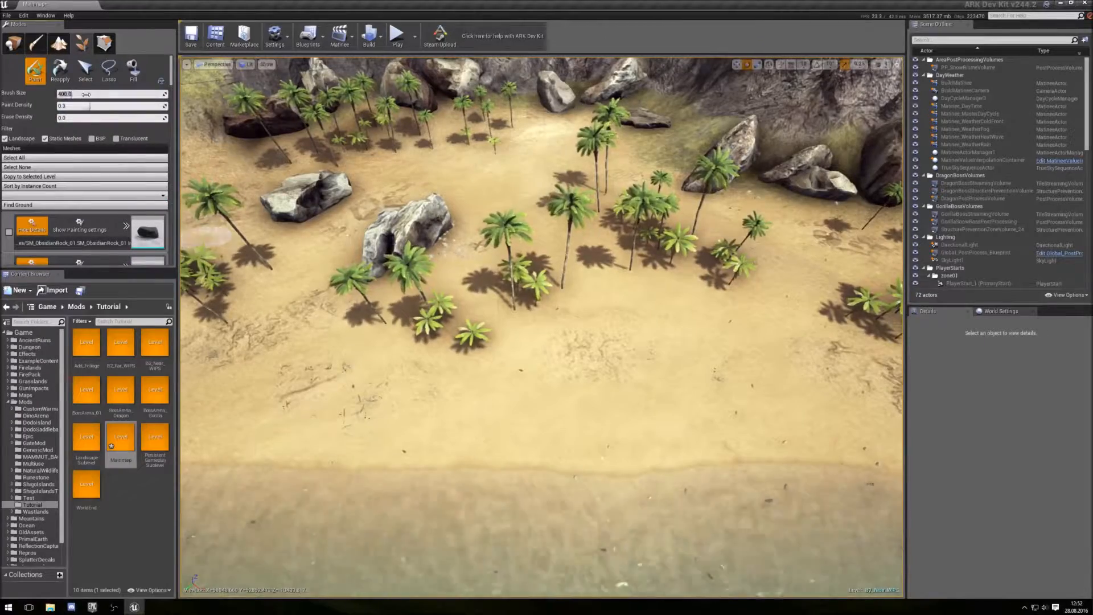
- Enlarge the brush to 1000 and paint more rocks across the beach
{"action": "left_click_drag", "start_coordinate": [85, 94], "coordinate": [108, 94]}
{"action": "scroll", "coordinate": [557, 354], "scroll_direction": "down", "scroll_amount": 5}
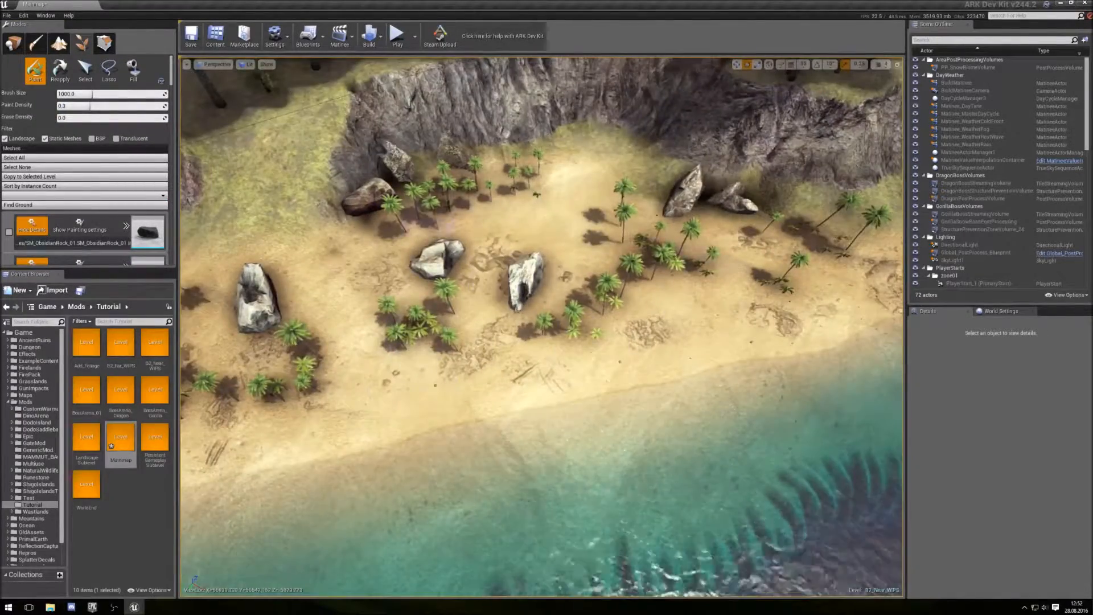
{"action": "right_click_drag", "start_coordinate": [417, 235], "coordinate": [605, 322]}
{"action": "scroll", "coordinate": [73, 165], "scroll_direction": "down", "scroll_amount": 6}
{"action": "scroll", "coordinate": [72, 148], "scroll_direction": "up", "scroll_amount": 6}
{"action": "left_click", "coordinate": [80, 107]}
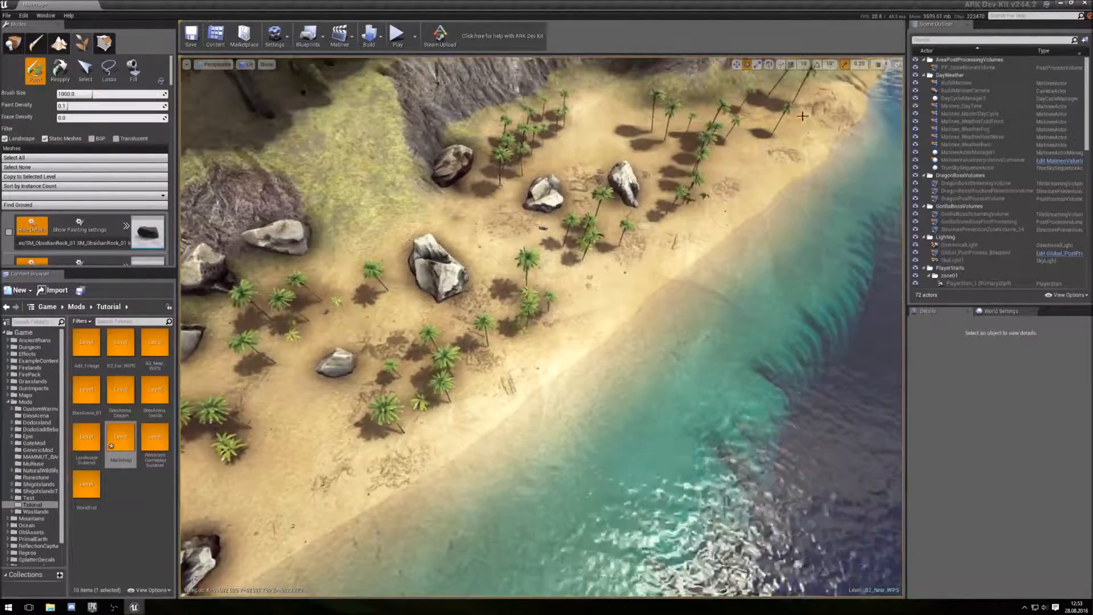
- Set the brush size to 200 for painting smaller rock details
{"action": "scroll", "coordinate": [104, 211], "scroll_direction": "down", "scroll_amount": 5}
{"action": "scroll", "coordinate": [104, 210], "scroll_direction": "down", "scroll_amount": 10}
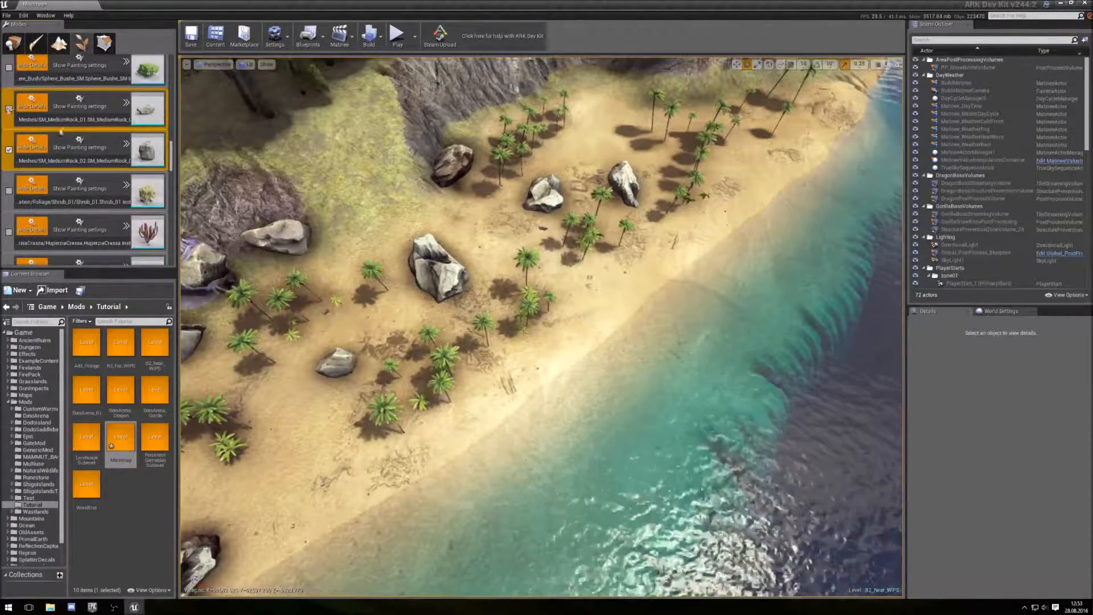
{"action": "left_click_drag", "start_coordinate": [171, 147], "coordinate": [170, 60]}
{"action": "left_click", "coordinate": [73, 107]}
{"action": "type", "text": "0."}
{"action": "type", "text": "200"}
{"action": "key", "text": "Return"}
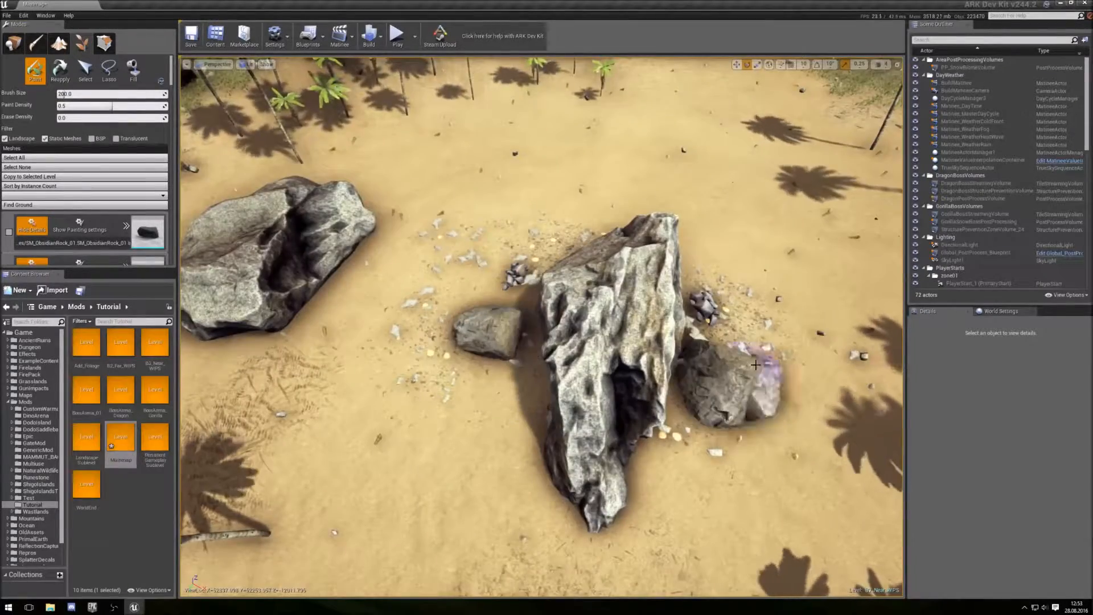
- Paint small pebbles scattered near the shoreline
{"action": "scroll", "coordinate": [755, 364], "scroll_direction": "down", "scroll_amount": 10}
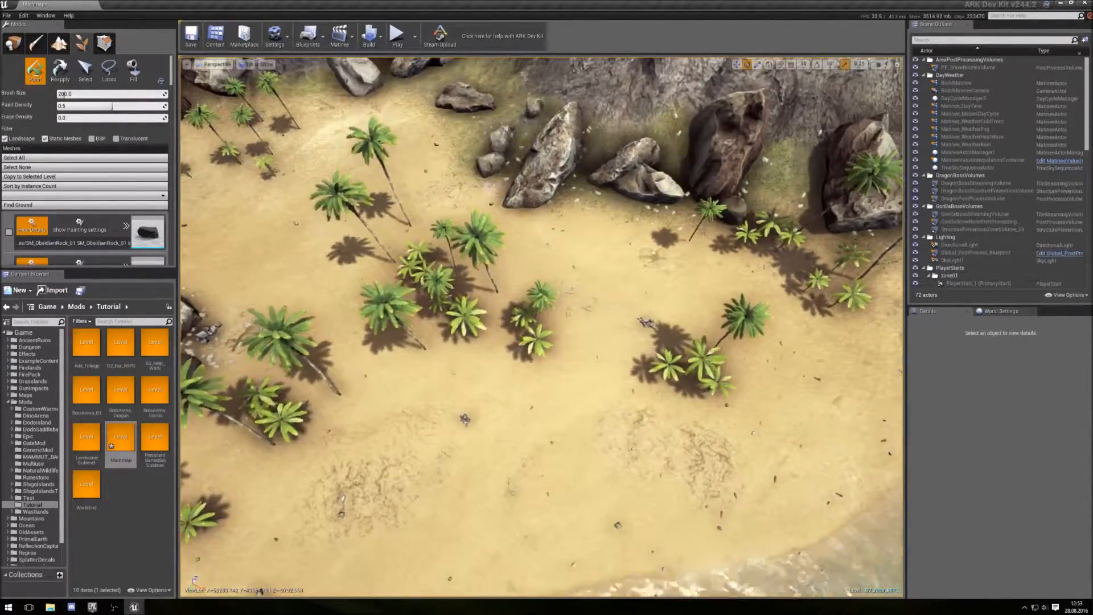
{"action": "key", "text": "a"}
{"action": "right_click_drag", "start_coordinate": [366, 201], "coordinate": [398, 170]}
{"action": "key", "text": "s"}
{"action": "key", "text": "a"}
{"action": "scroll", "coordinate": [85, 171], "scroll_direction": "down", "scroll_amount": 10}
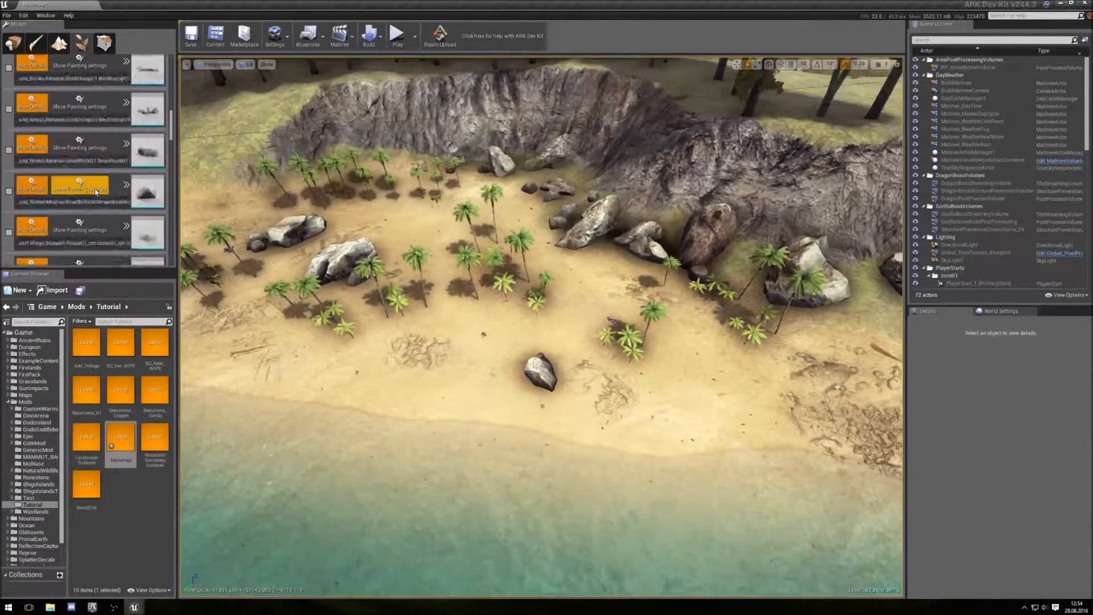
{"action": "scroll", "coordinate": [86, 171], "scroll_direction": "up", "scroll_amount": 10}
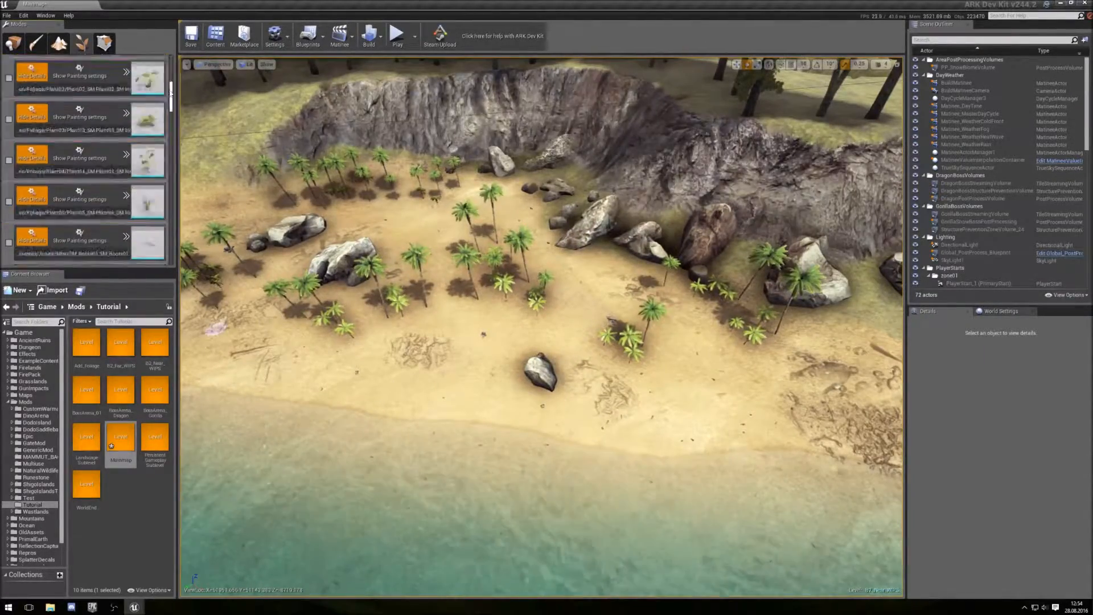
{"action": "right_click_drag", "start_coordinate": [399, 256], "coordinate": [410, 245]}
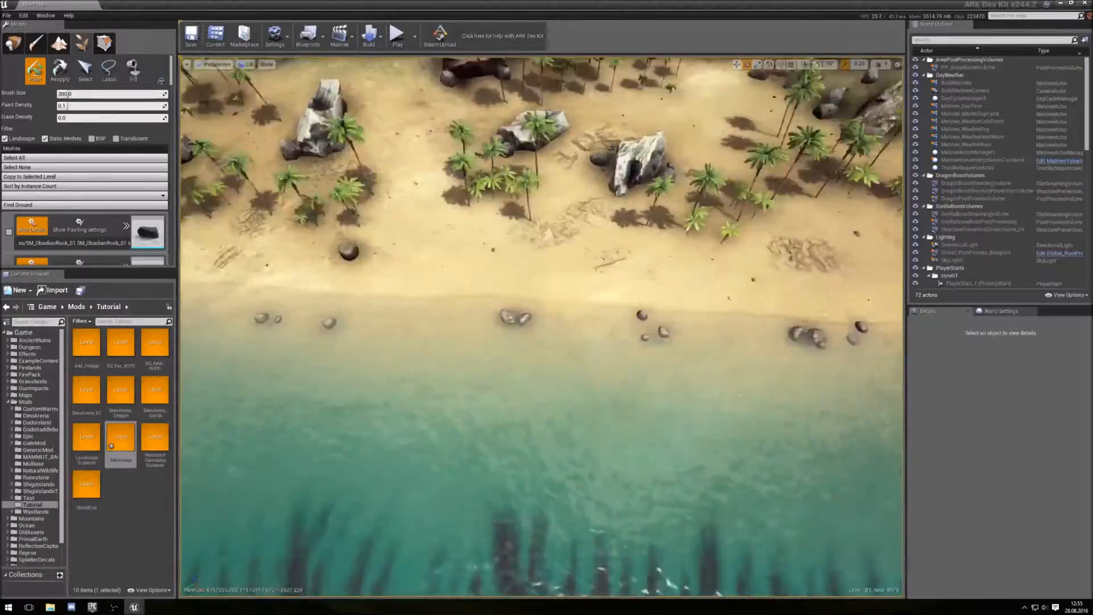
- Enable the DryPalmLeaf mesh and paint dry palm leaves onto the sand
{"action": "scroll", "coordinate": [4, 114], "scroll_direction": "down", "scroll_amount": 10}
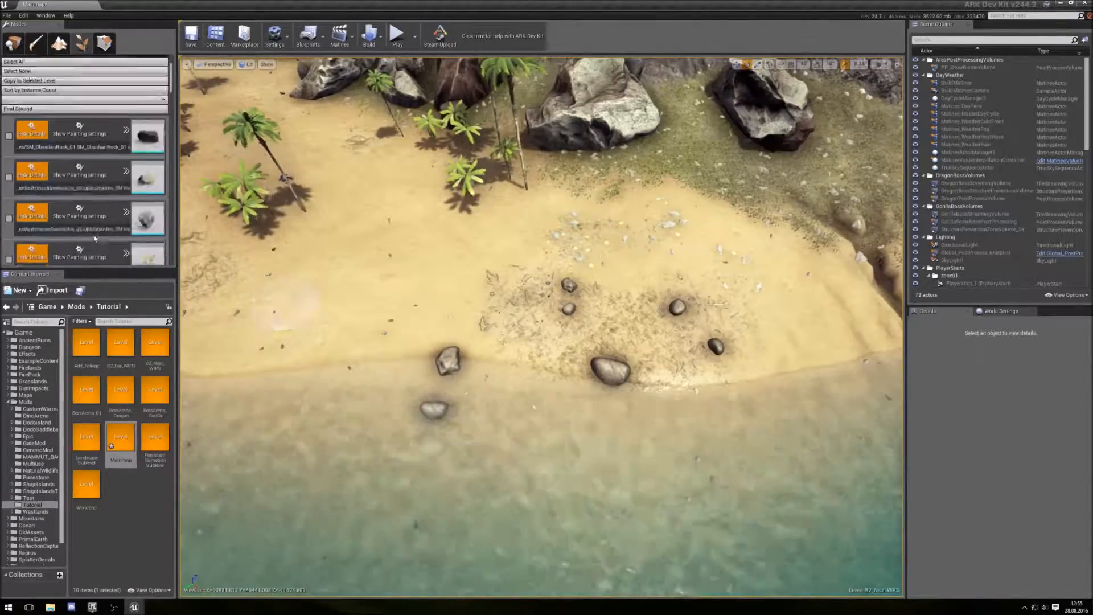
{"action": "left_click", "coordinate": [8, 105]}
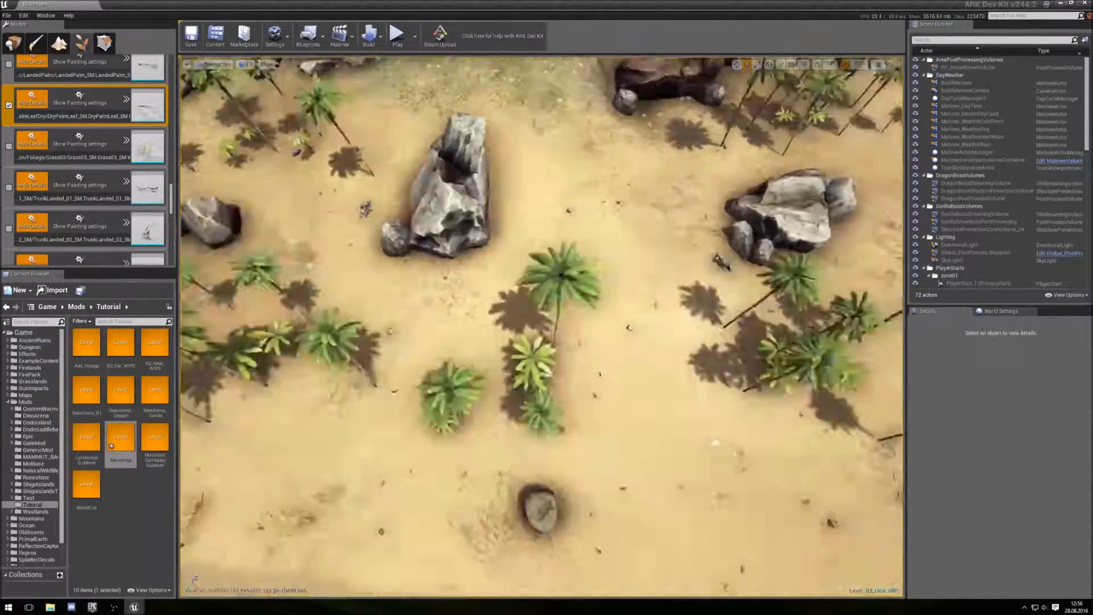
{"action": "key", "text": "a"}
{"action": "right_click_drag", "start_coordinate": [623, 200], "coordinate": [558, 194]}
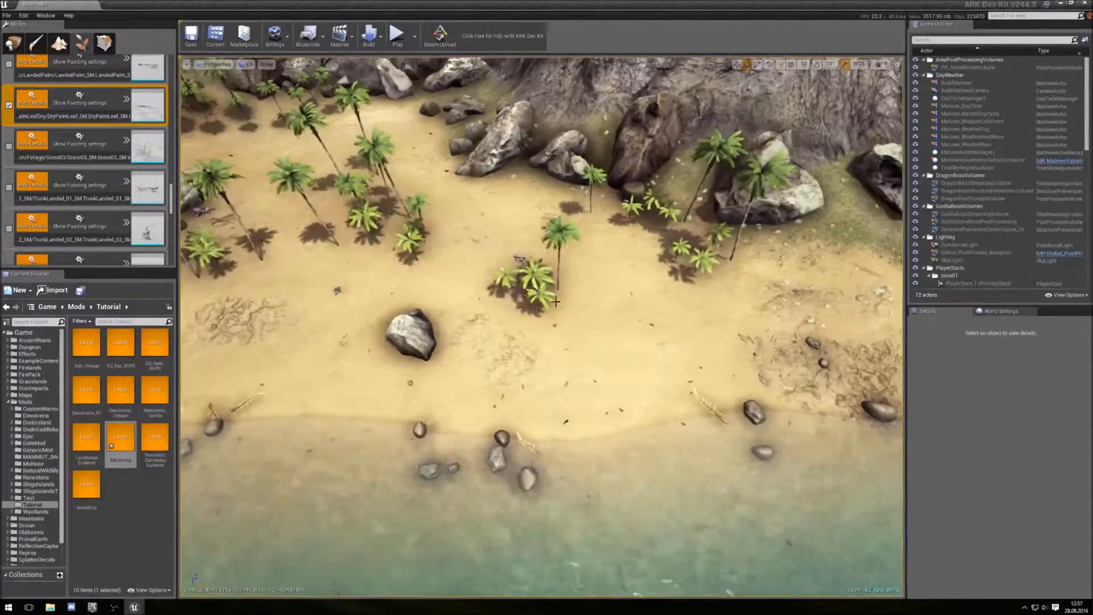
- Enable the three TrunkLanded driftwood meshes for painting
{"action": "scroll", "coordinate": [40, 133], "scroll_direction": "down", "scroll_amount": 2}
{"action": "left_click", "coordinate": [9, 160]}
{"action": "left_click", "coordinate": [8, 201]}
{"action": "left_click", "coordinate": [9, 119]}
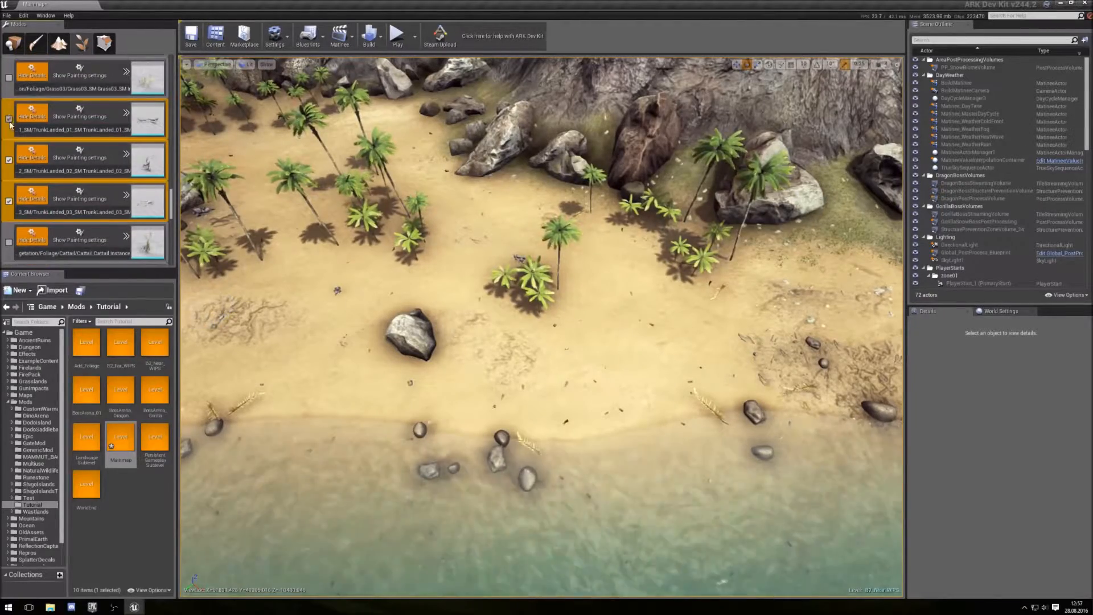
{"action": "scroll", "coordinate": [152, 194], "scroll_direction": "up", "scroll_amount": 5}
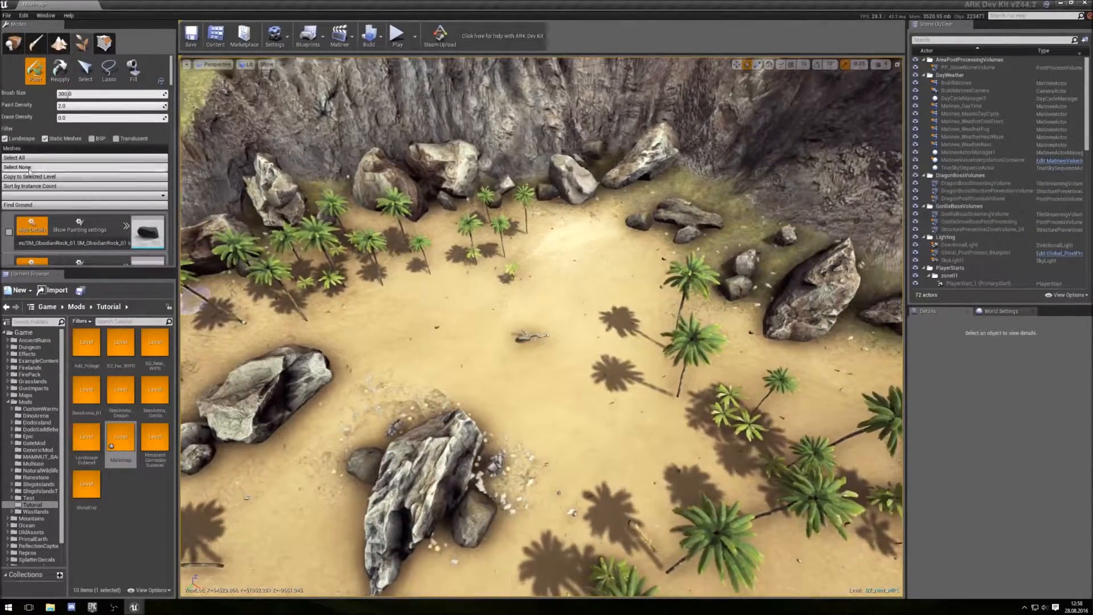
- Paint additional debris foliage onto the sand near the rocks
{"action": "scroll", "coordinate": [54, 204], "scroll_direction": "down", "scroll_amount": 10}
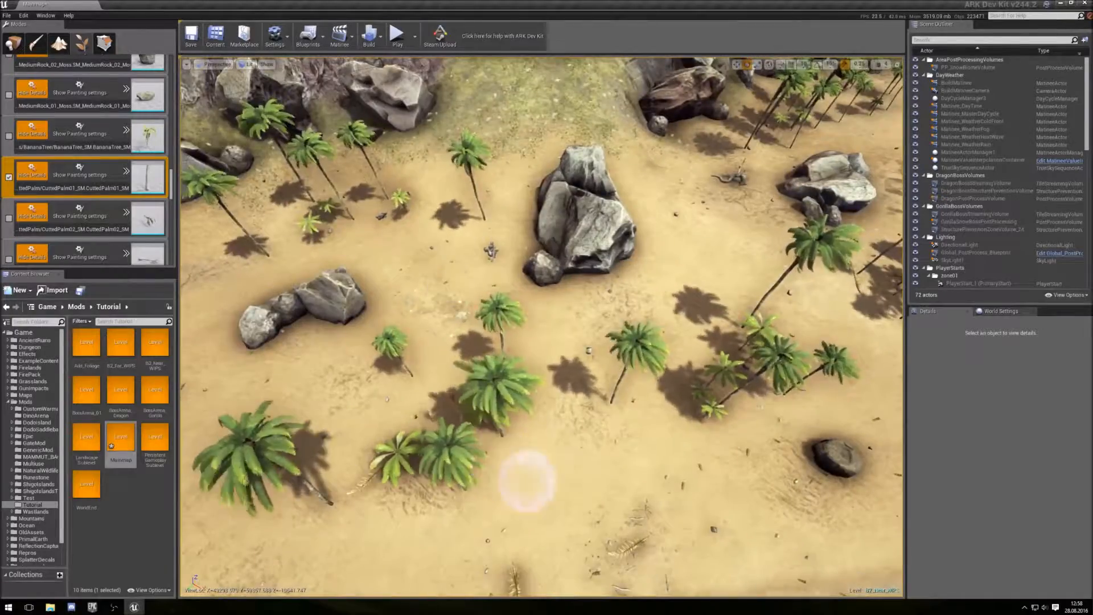
{"action": "scroll", "coordinate": [105, 233], "scroll_direction": "up", "scroll_amount": 10}
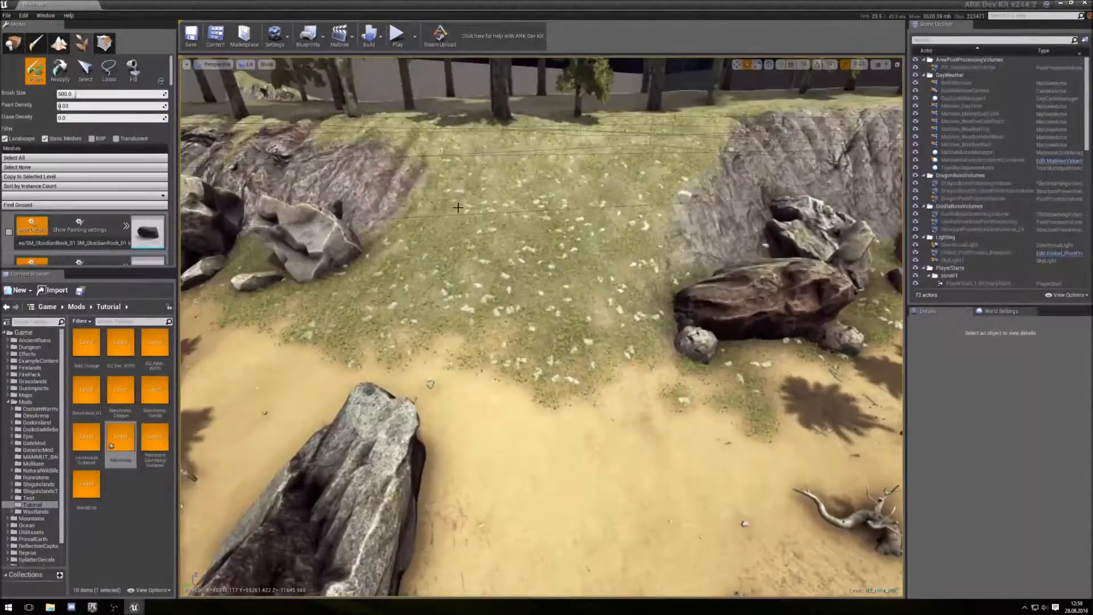
{"action": "scroll", "coordinate": [86, 165], "scroll_direction": "down", "scroll_amount": 10}
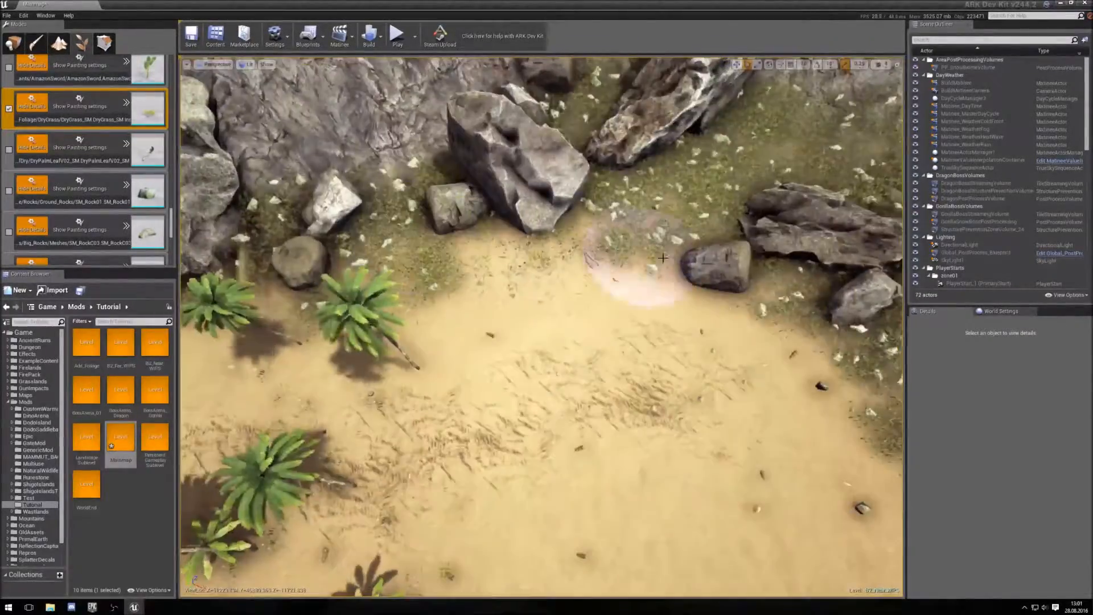
{"action": "right_click_drag", "start_coordinate": [663, 258], "coordinate": [549, 231]}
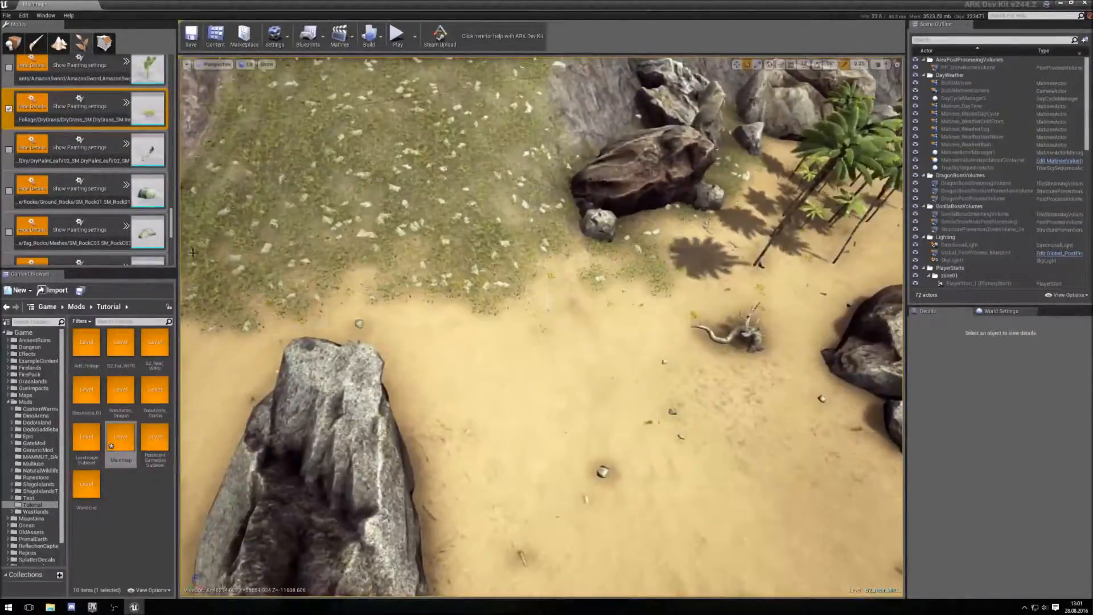
{"action": "scroll", "coordinate": [24, 195], "scroll_direction": "up", "scroll_amount": 10}
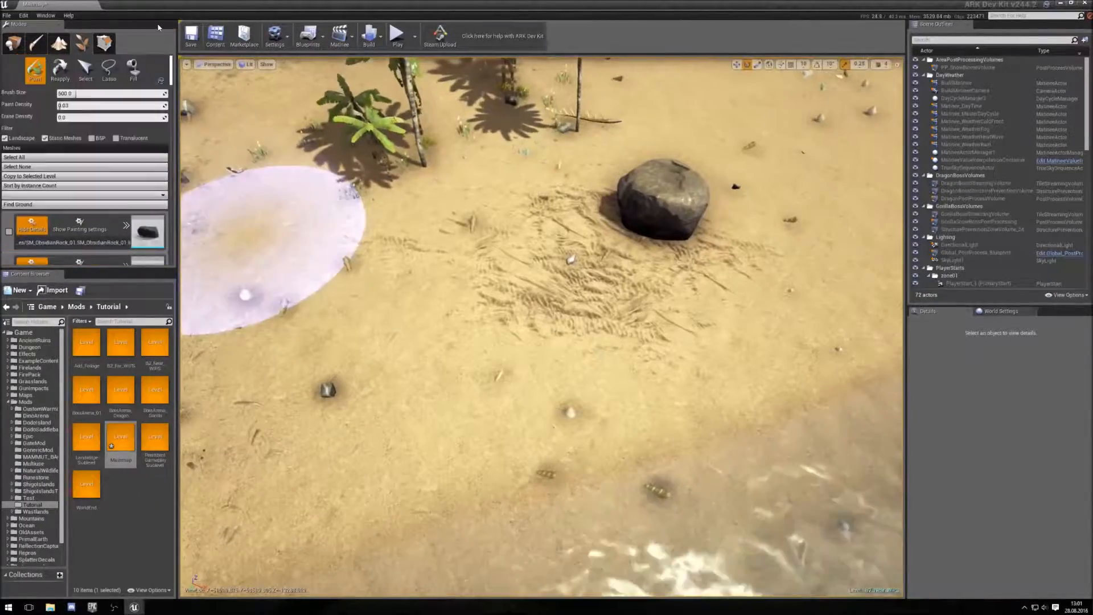
{"action": "scroll", "coordinate": [24, 194], "scroll_direction": "down", "scroll_amount": 5}
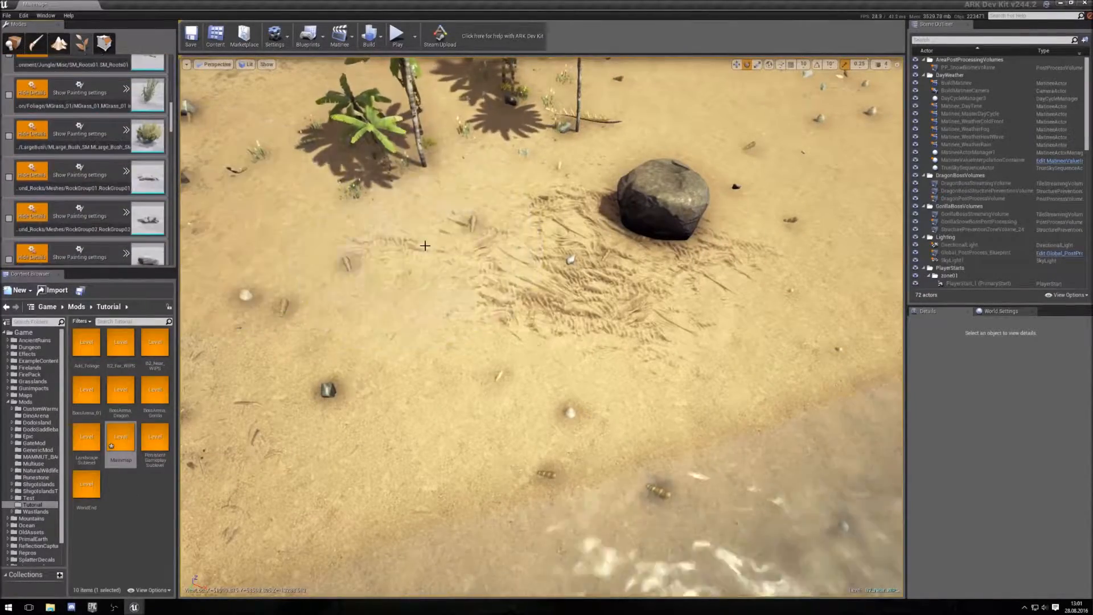
{"action": "scroll", "coordinate": [78, 104], "scroll_direction": "up", "scroll_amount": 10}
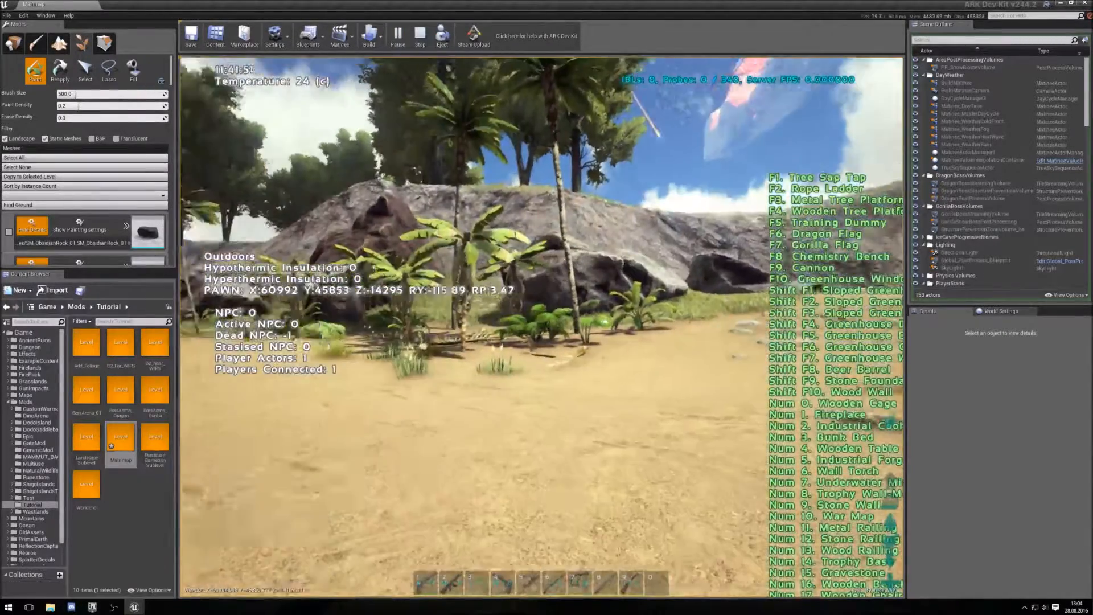
- Play the level in the editor viewport and walk along the beach to inspect the painted foliage
{"action": "key", "text": "w"}
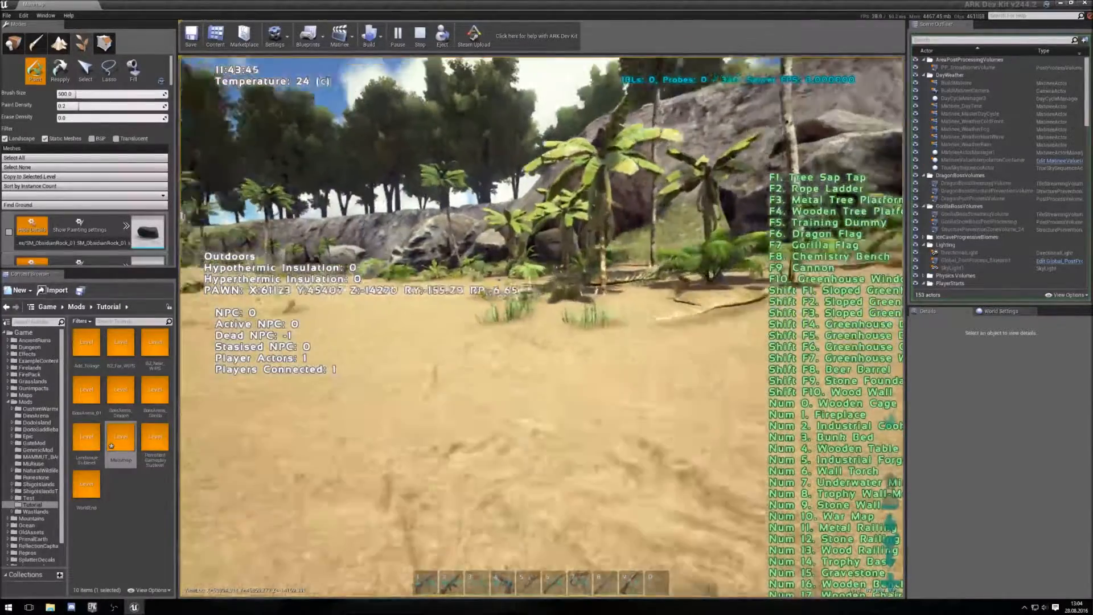
{"action": "key", "text": "w"}
{"action": "key", "text": "w"}
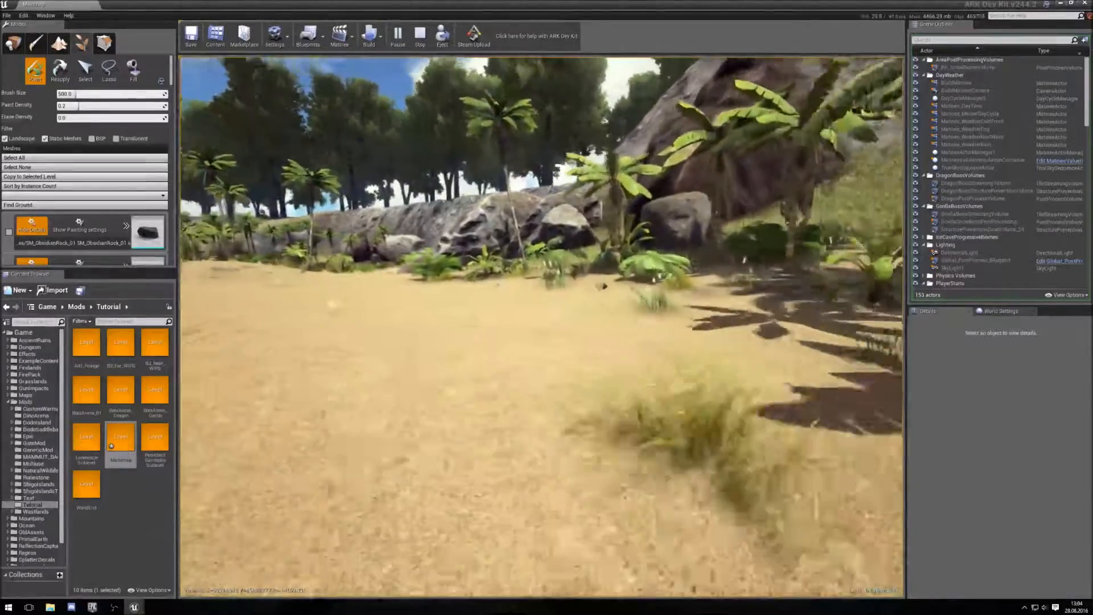
{"action": "key", "text": "w"}
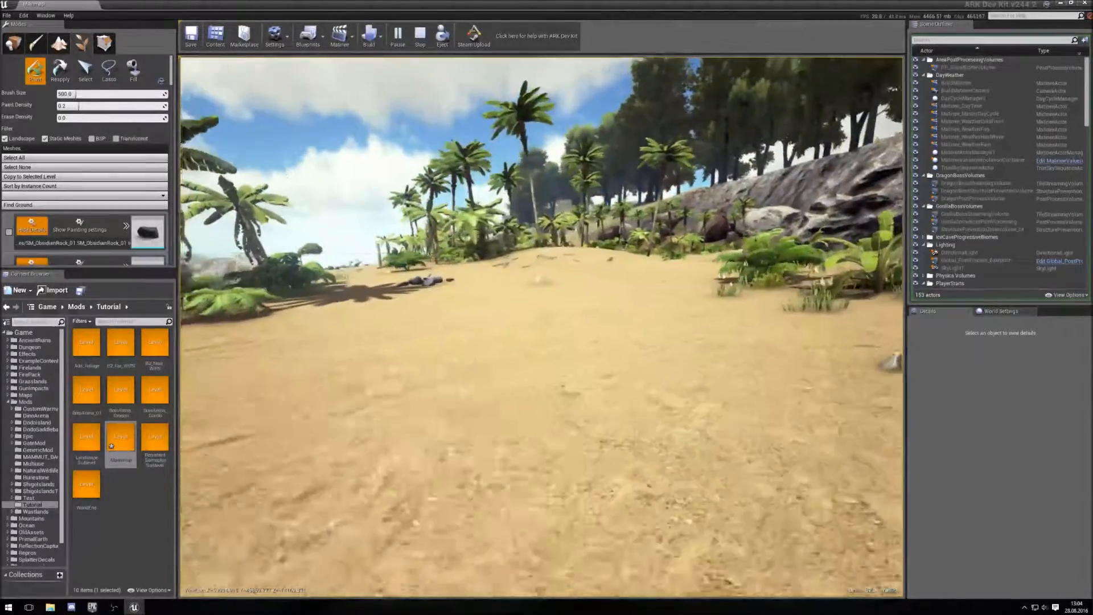
{"action": "key", "text": "w"}
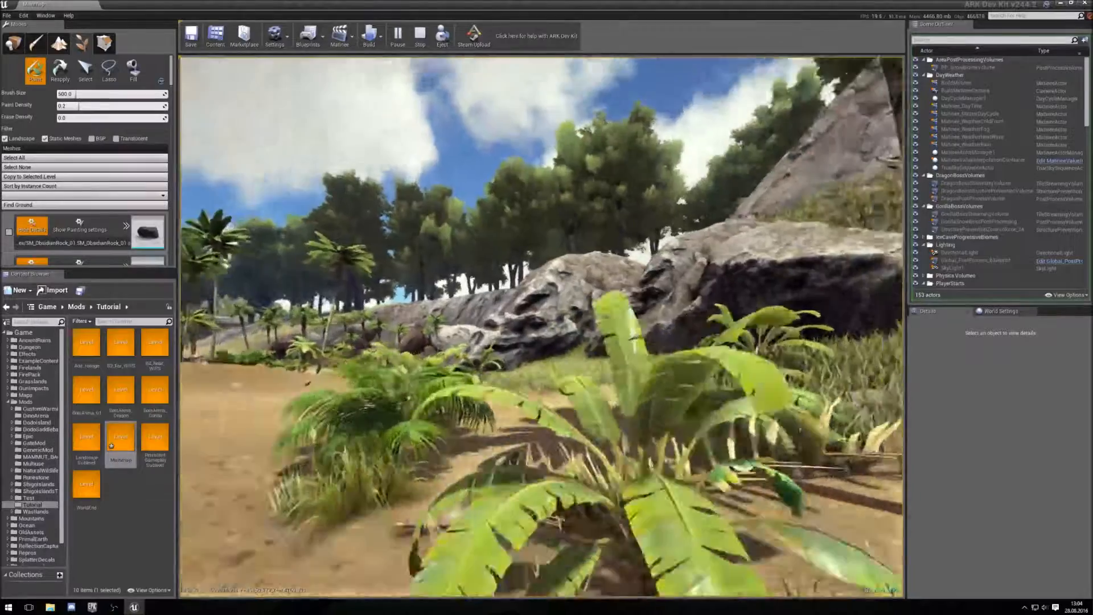
{"action": "key", "text": "w"}
{"action": "key", "text": "w"}
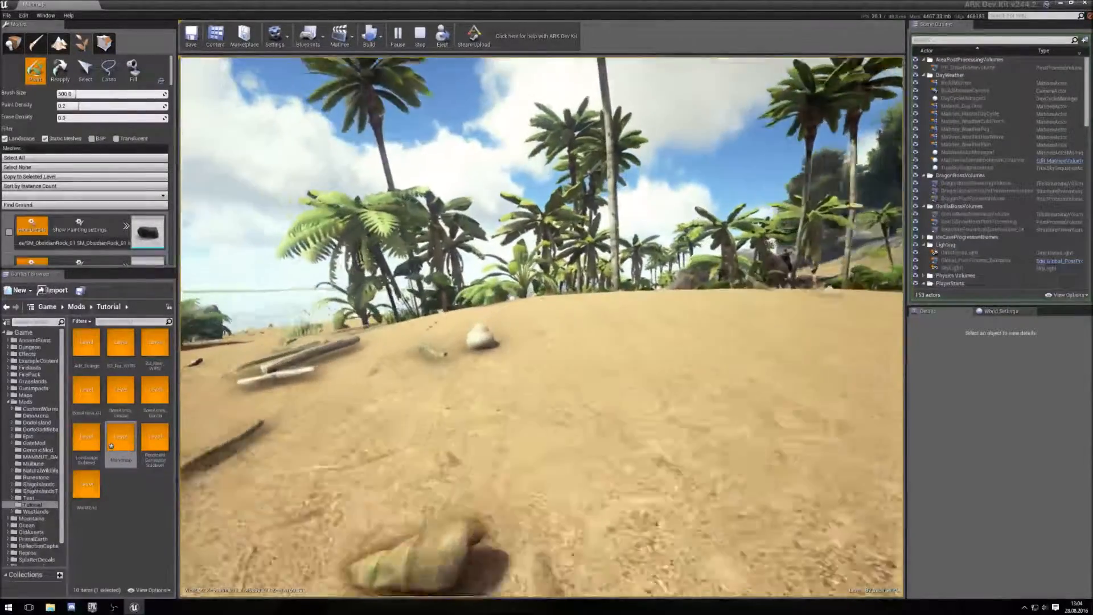
{"action": "key", "text": "w"}
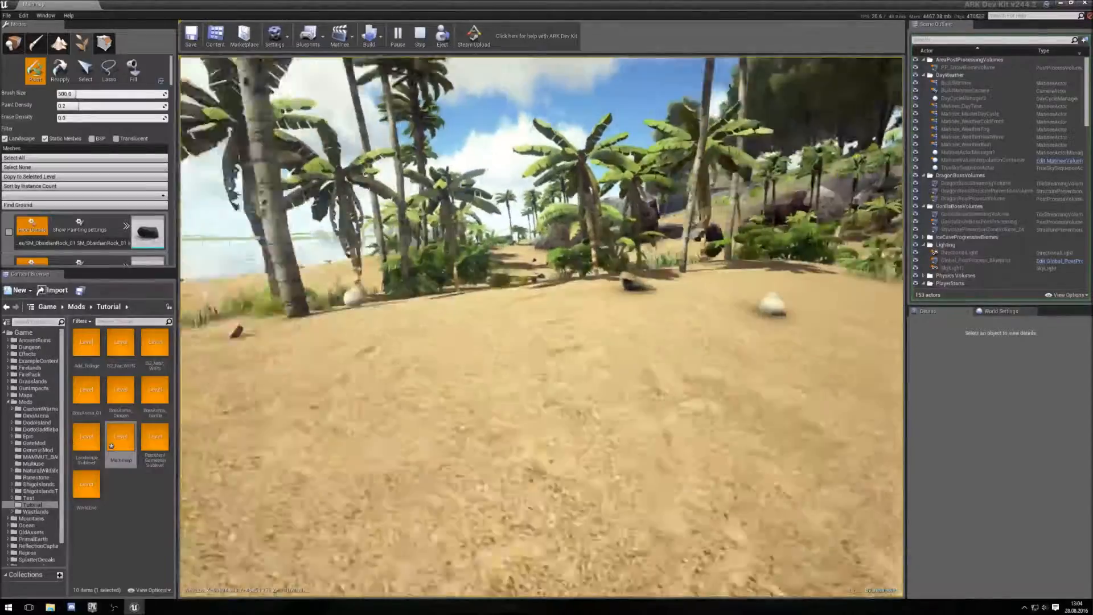
{"action": "key", "text": "w"}
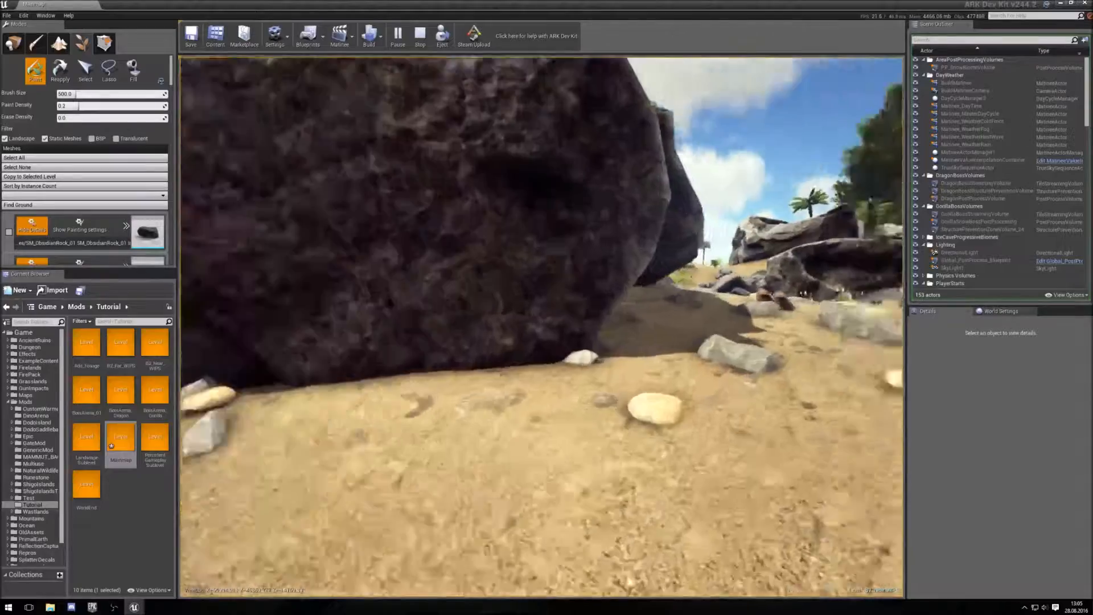
- Continue walking across the beach, through the palms and up the grassy slope to inspect the foliage, then stop play mode
{"action": "key", "text": "w"}
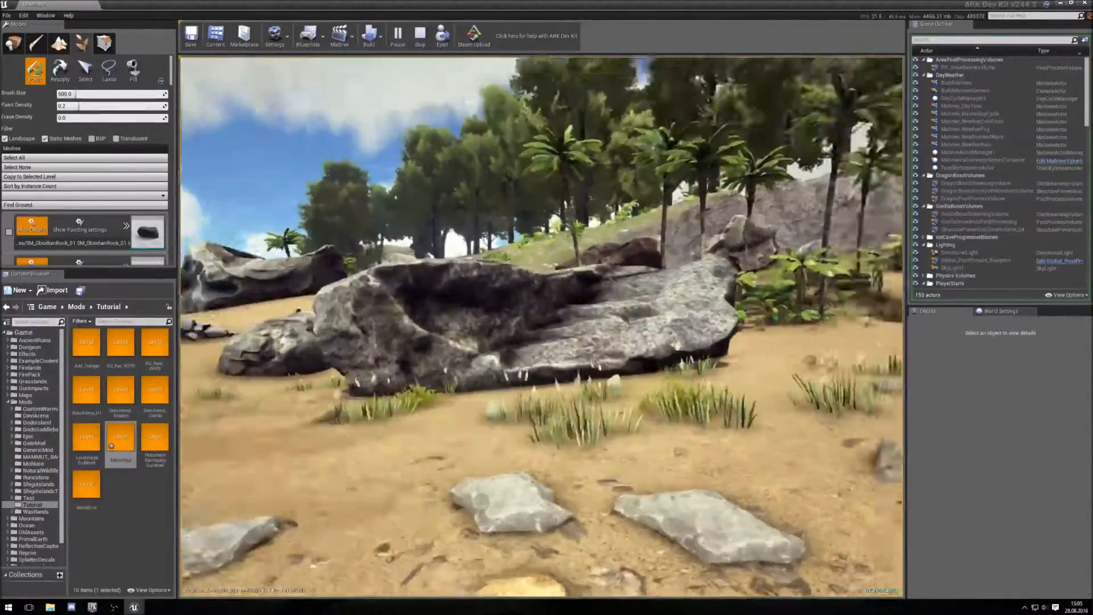
{"action": "key", "text": "a"}
{"action": "key", "text": "w"}
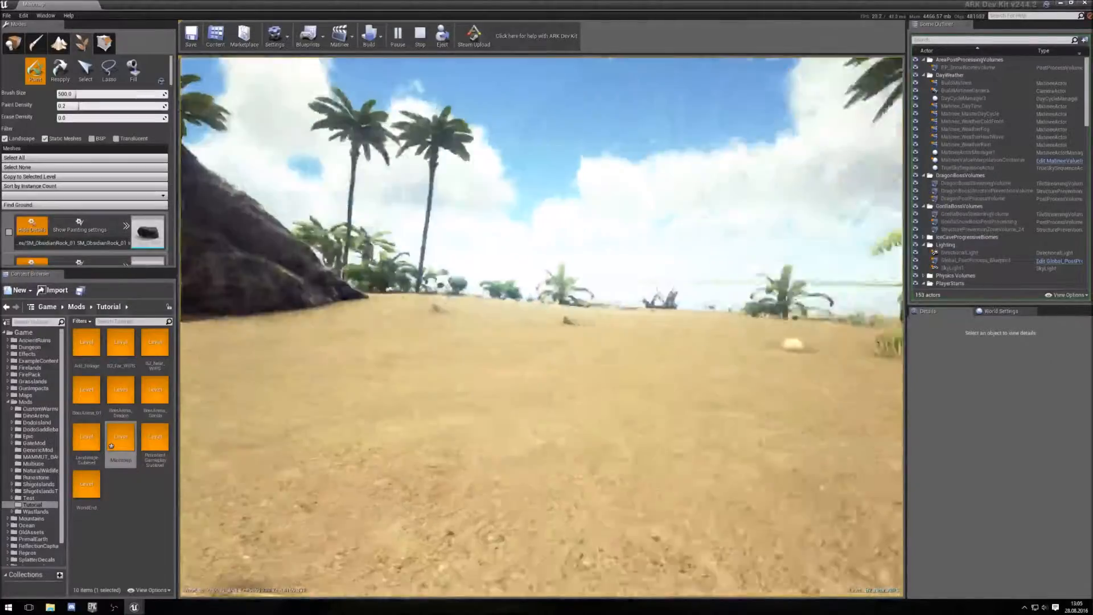
{"action": "key", "text": "w"}
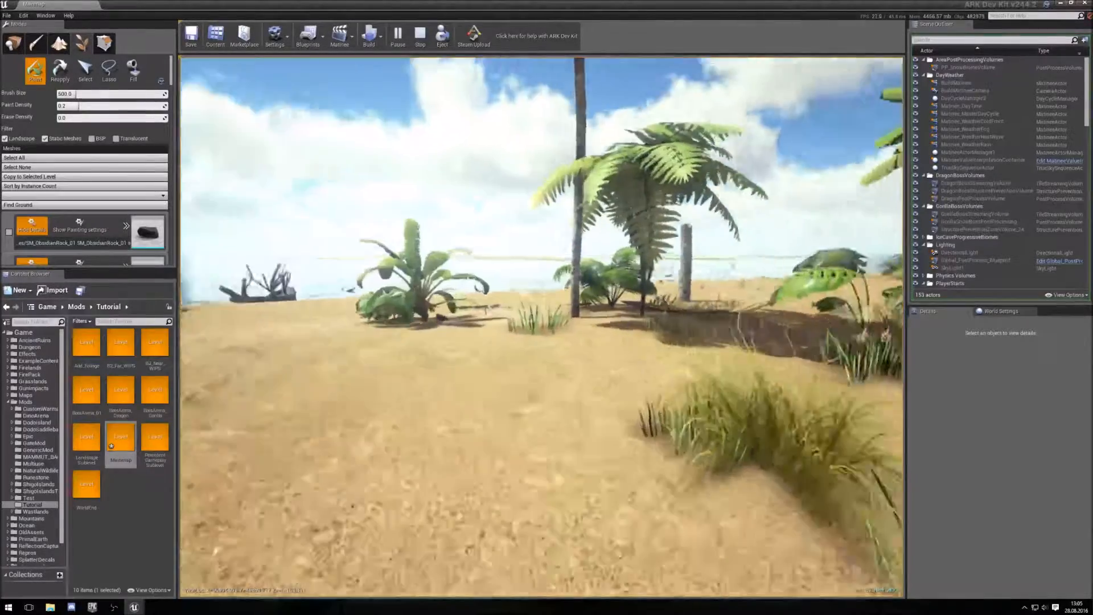
{"action": "key", "text": "a"}
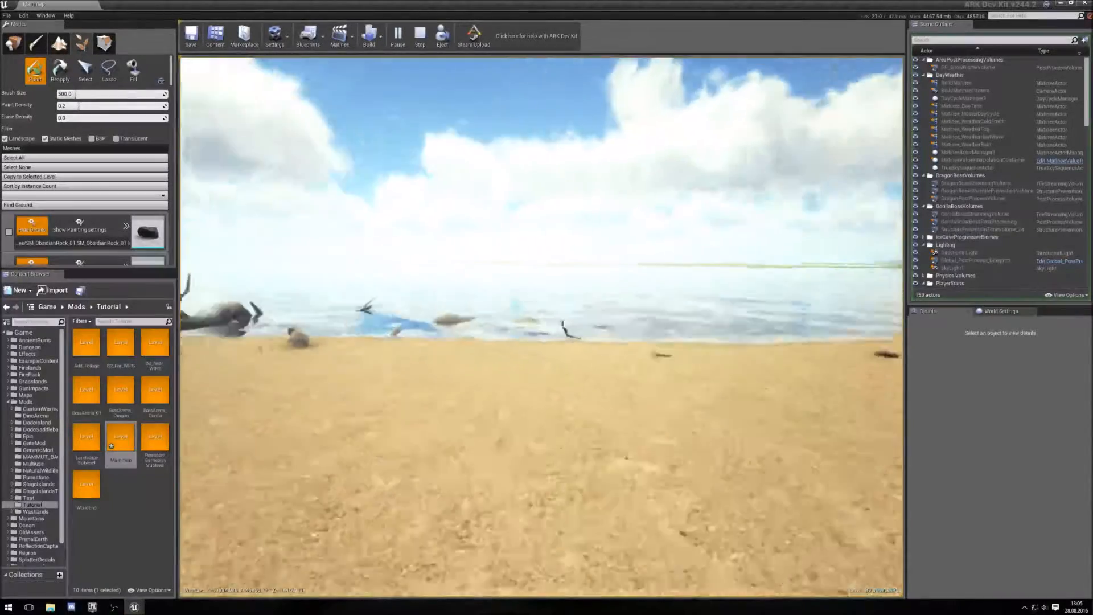
{"action": "key", "text": "w"}
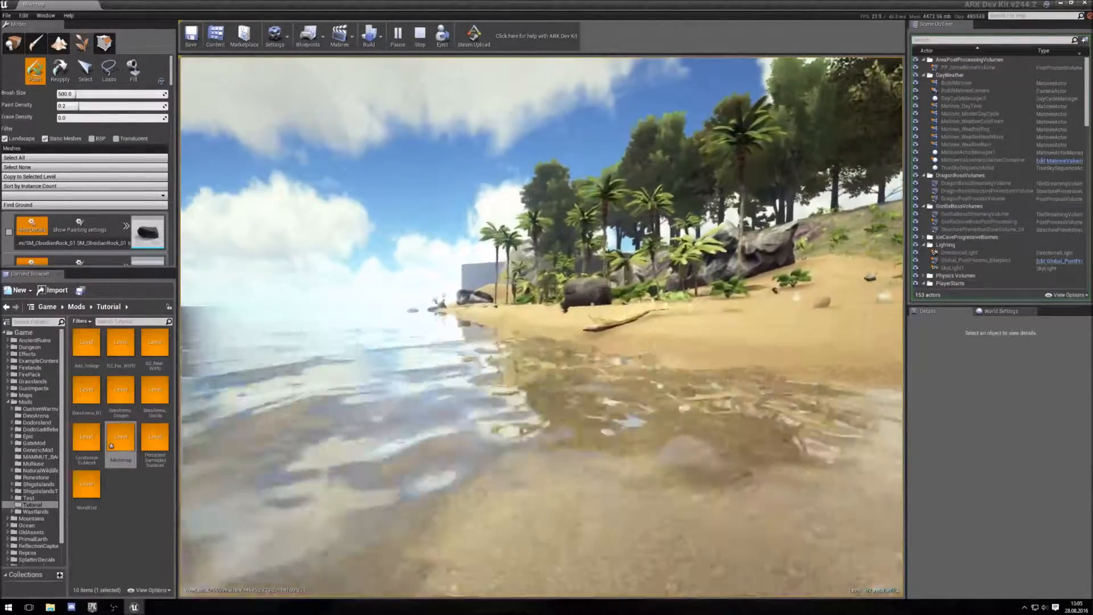
{"action": "key", "text": "w"}
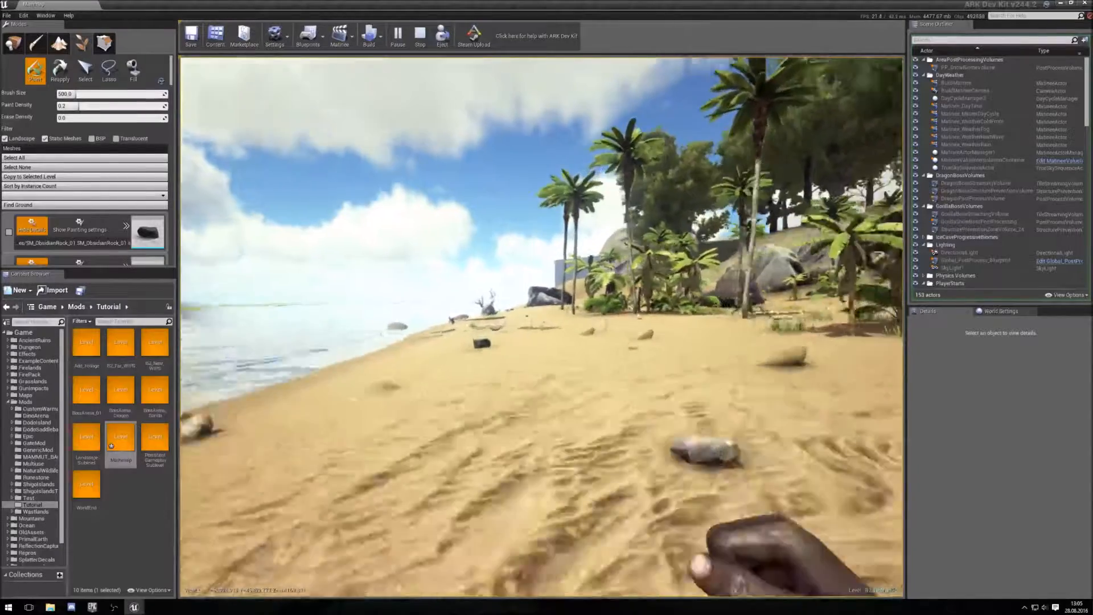
{"action": "key", "text": "w"}
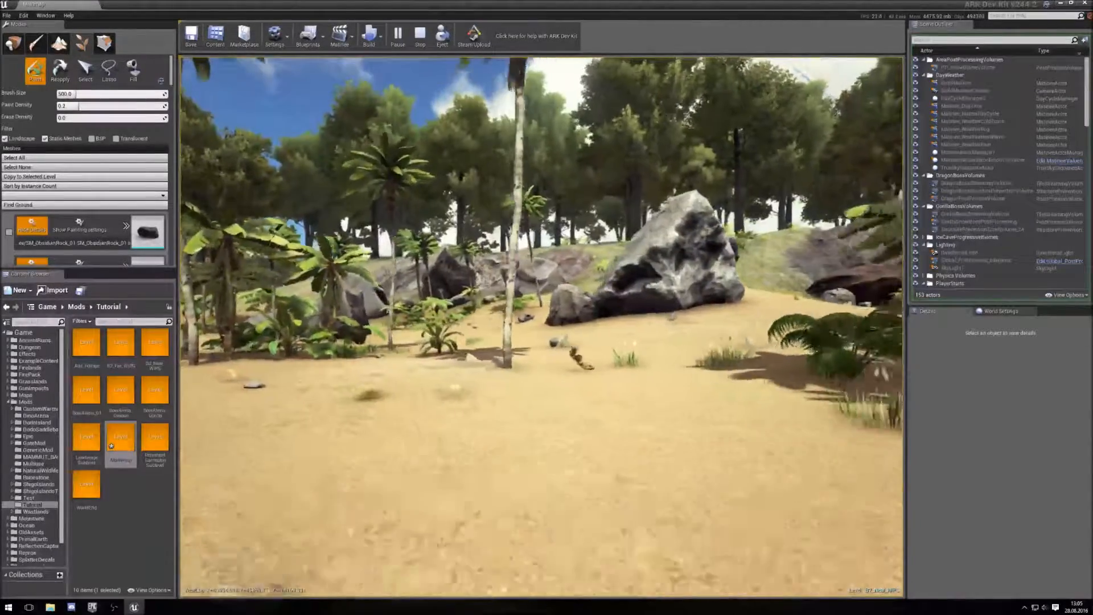
{"action": "key", "text": "w"}
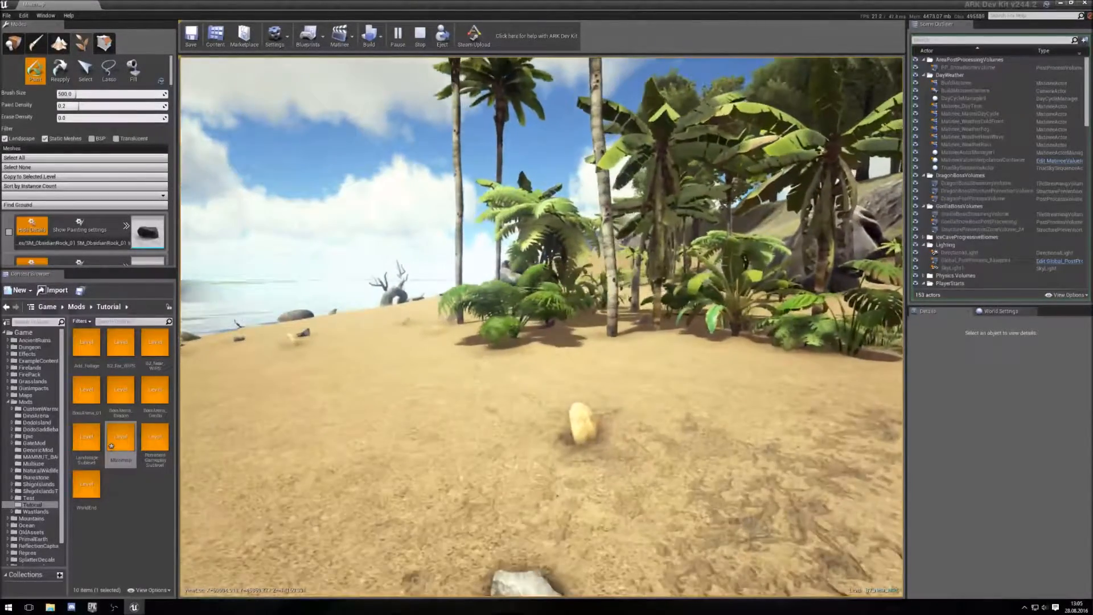
{"action": "key", "text": "w"}
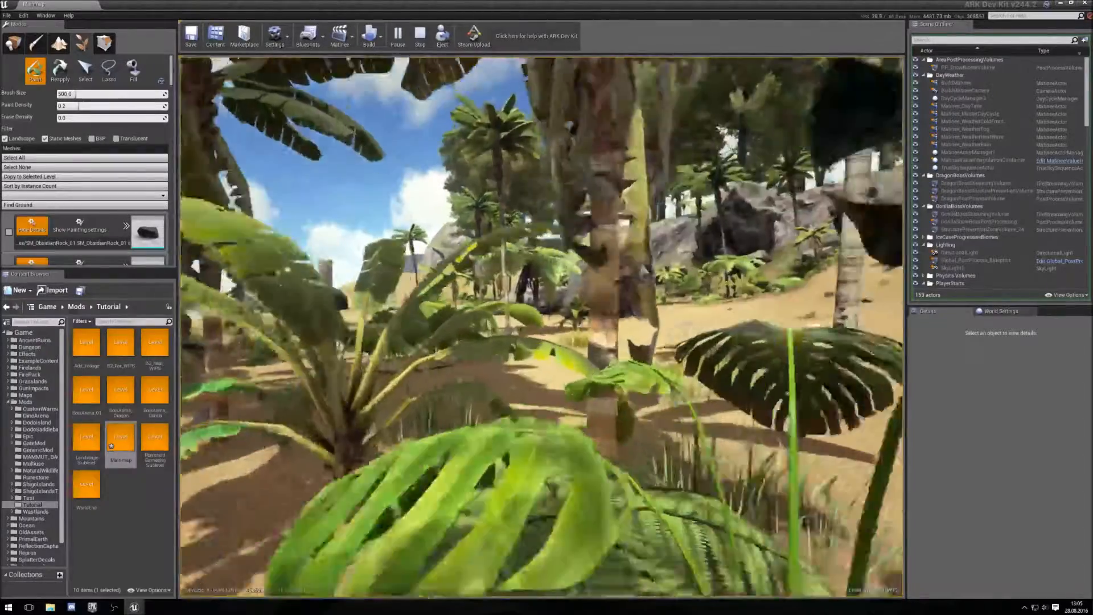
{"action": "key", "text": "w"}
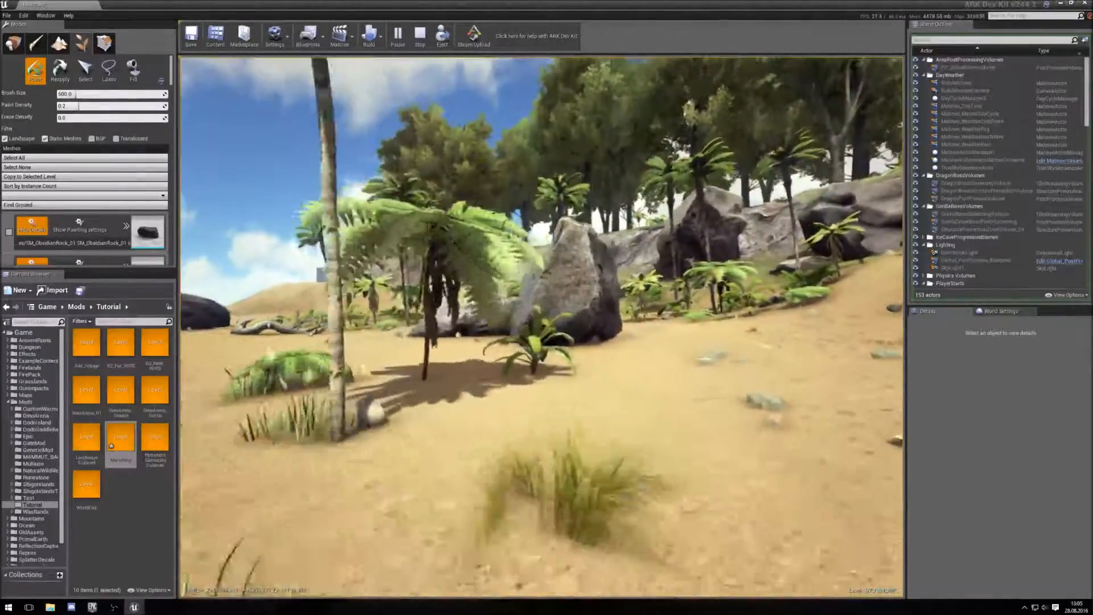
{"action": "key", "text": "w"}
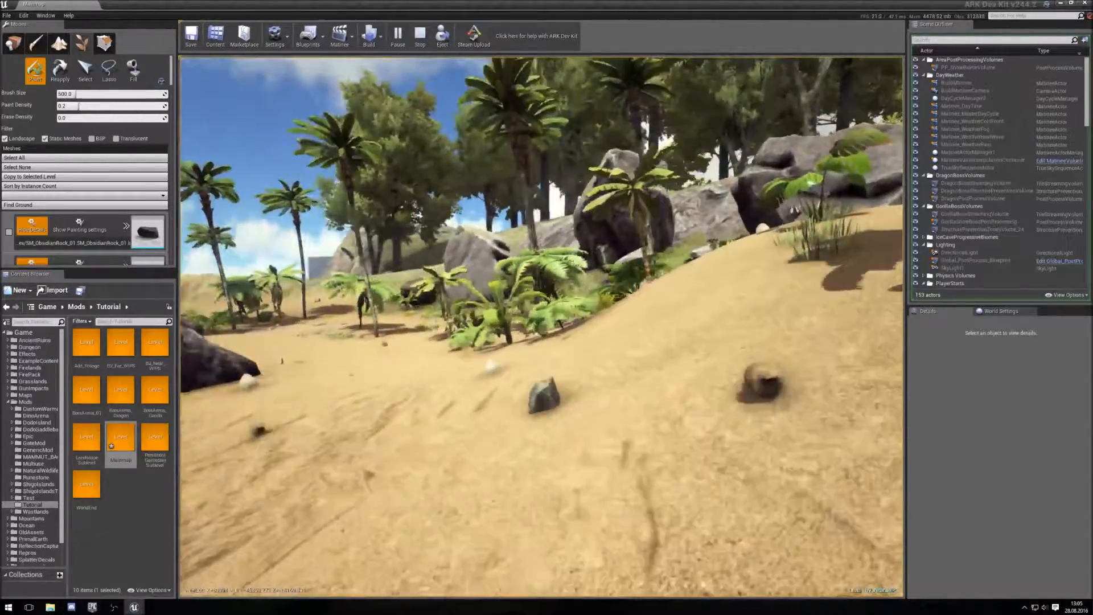
{"action": "key", "text": "w"}
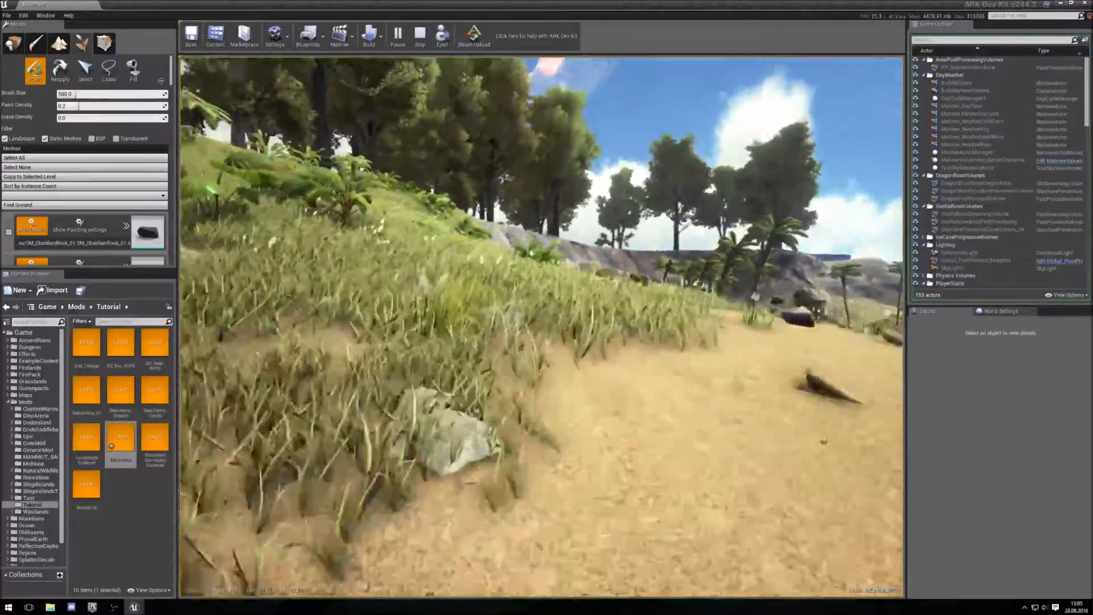
{"action": "key", "text": "w"}
{"action": "key", "text": "w"}
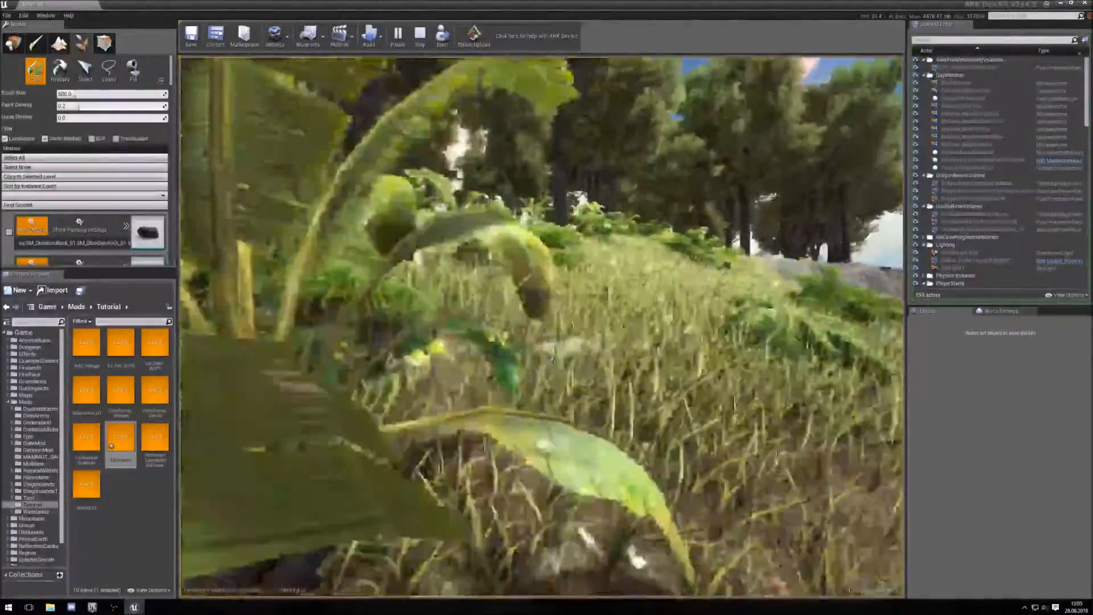
{"action": "key", "text": "w"}
{"action": "key", "text": "w"}
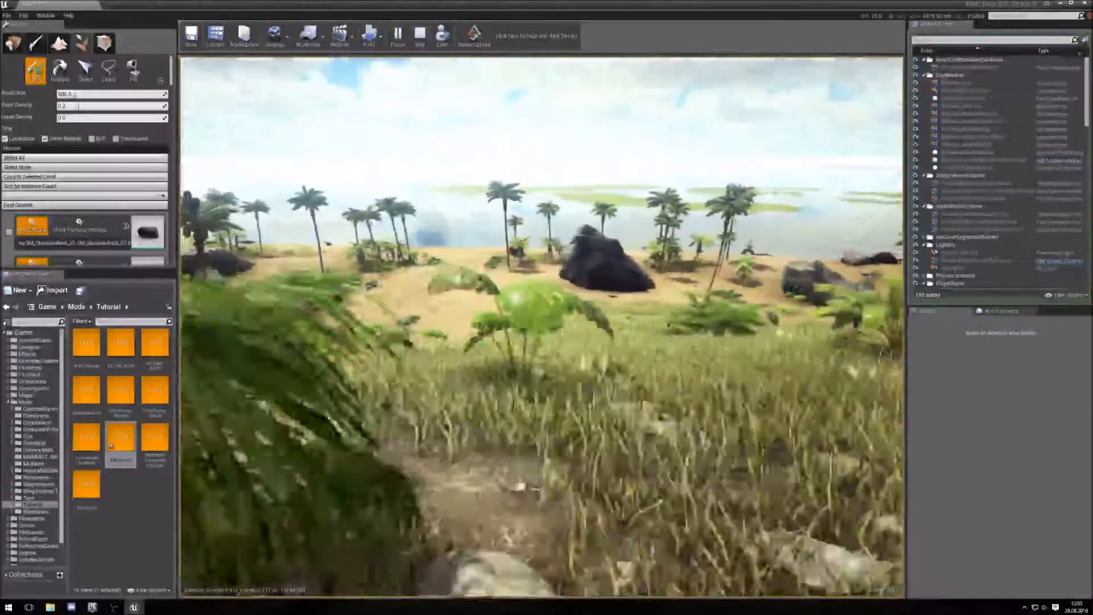
{"action": "key", "text": "w"}
{"action": "key", "text": "w"}
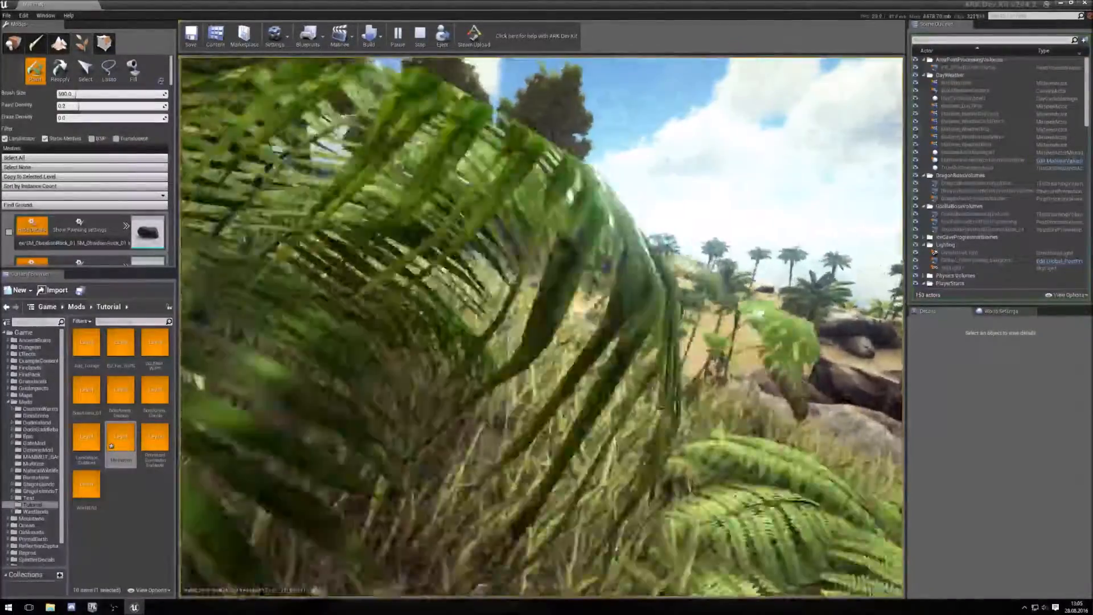
{"action": "key", "text": "w"}
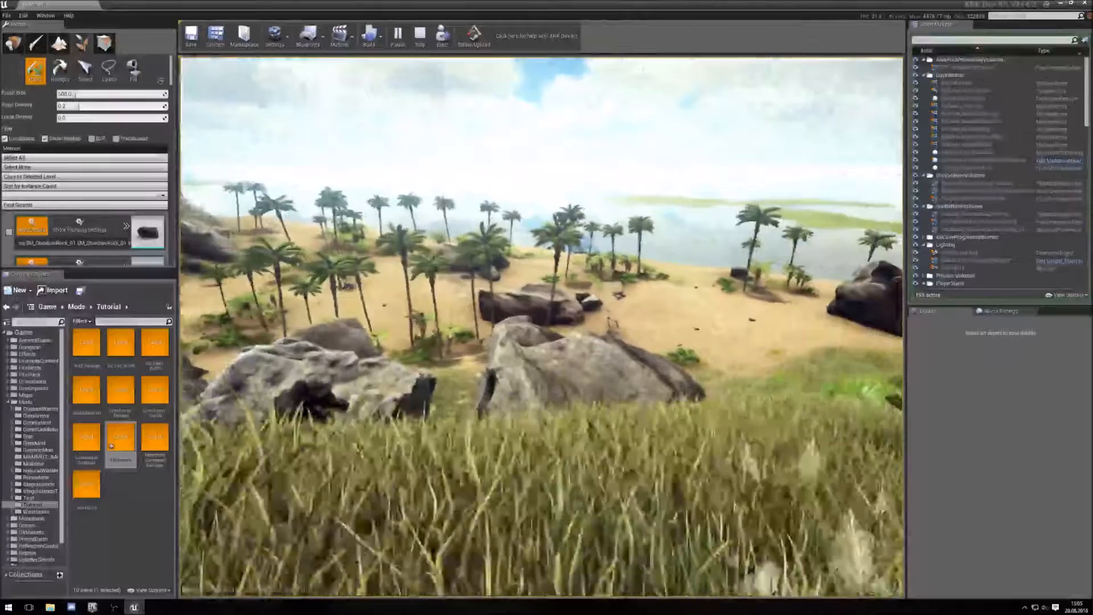
{"action": "key", "text": "w"}
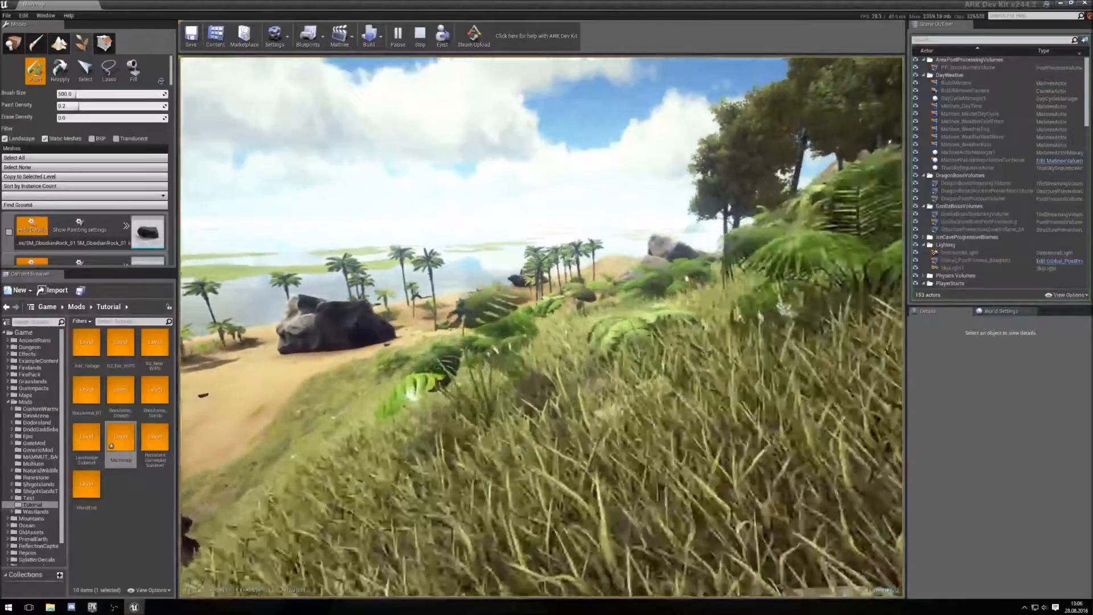
{"action": "key", "text": "w"}
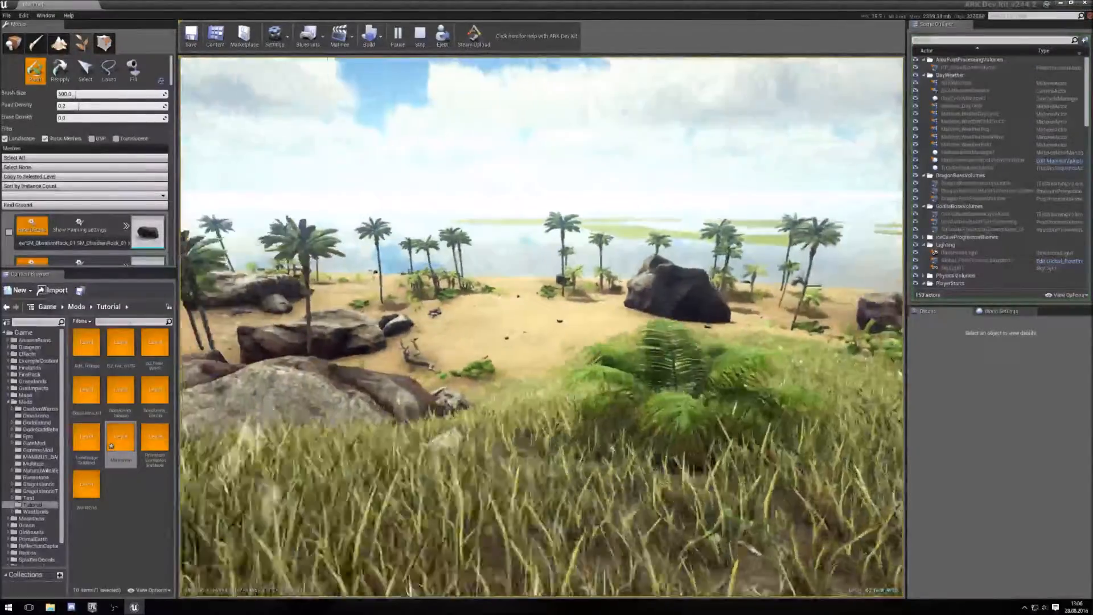
{"action": "key", "text": "w"}
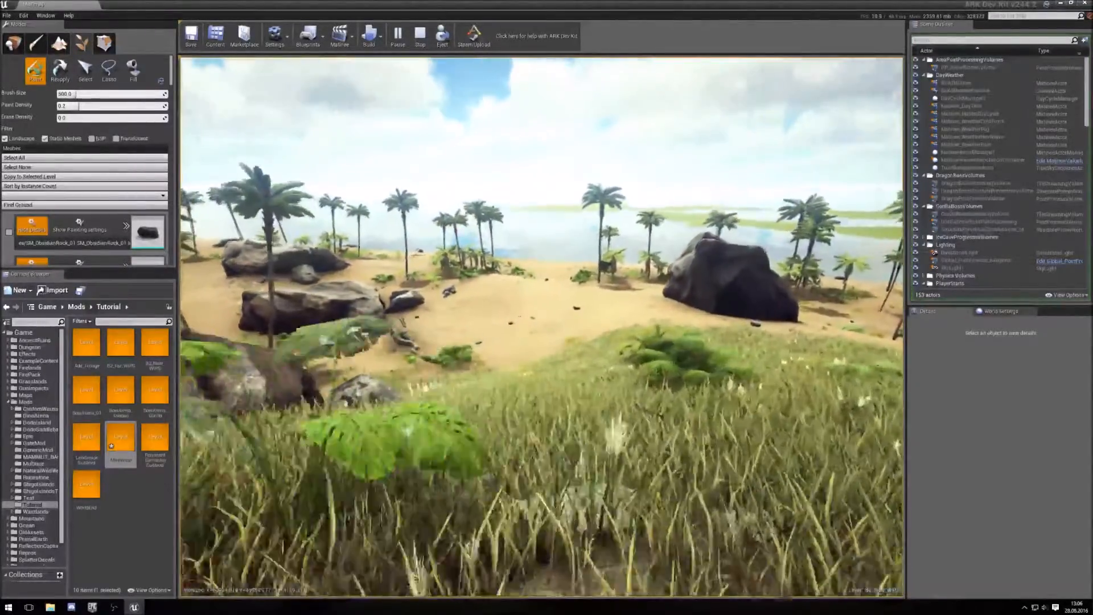
{"action": "key", "text": "w"}
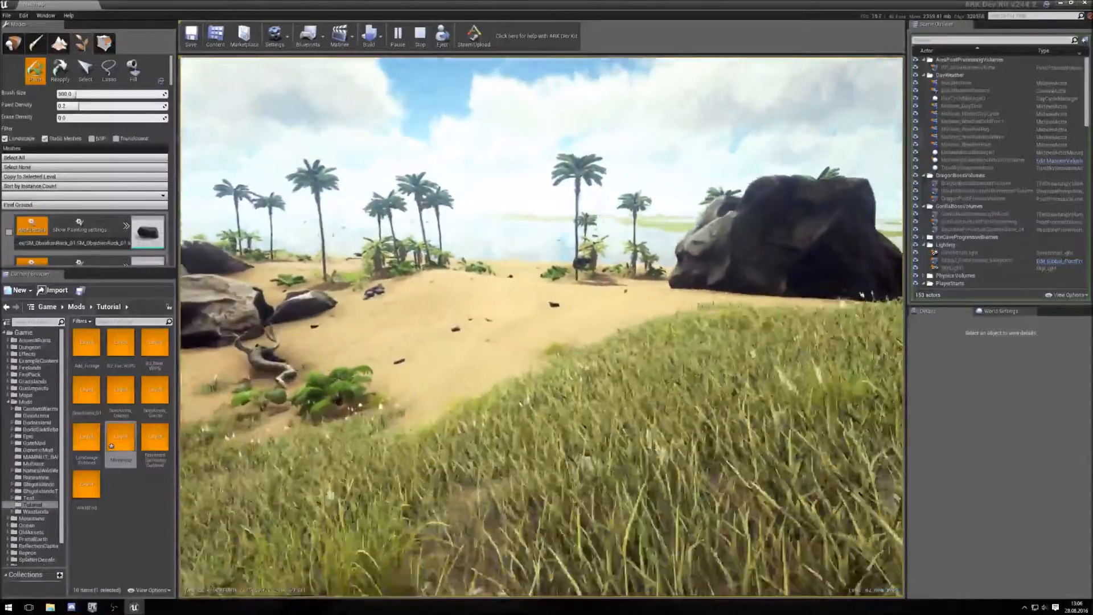
{"action": "key", "text": "w"}
{"action": "key", "text": "w"}
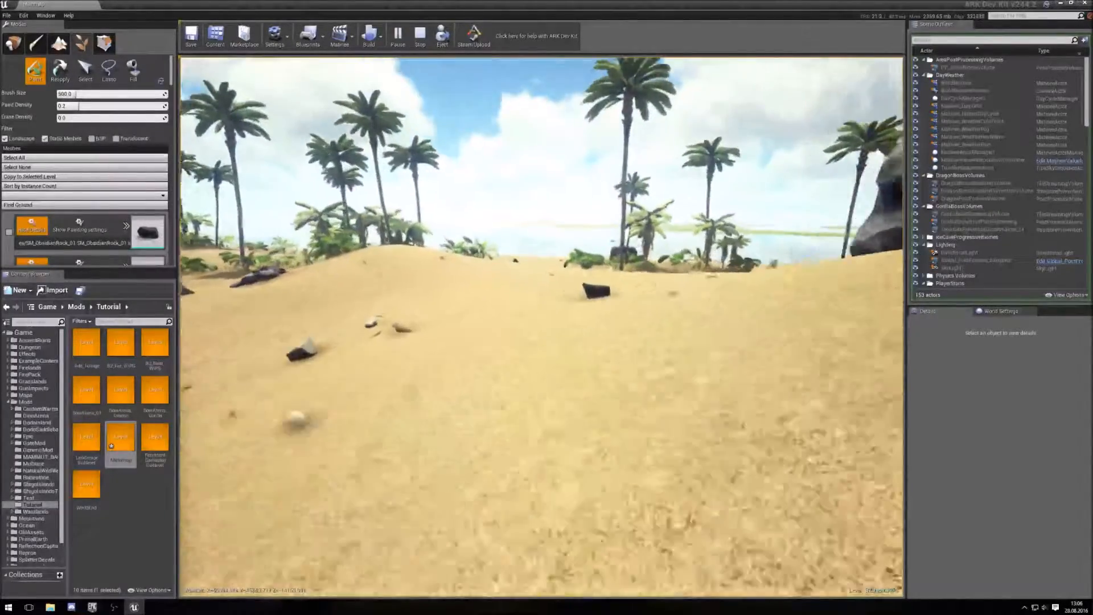
{"action": "key", "text": "w"}
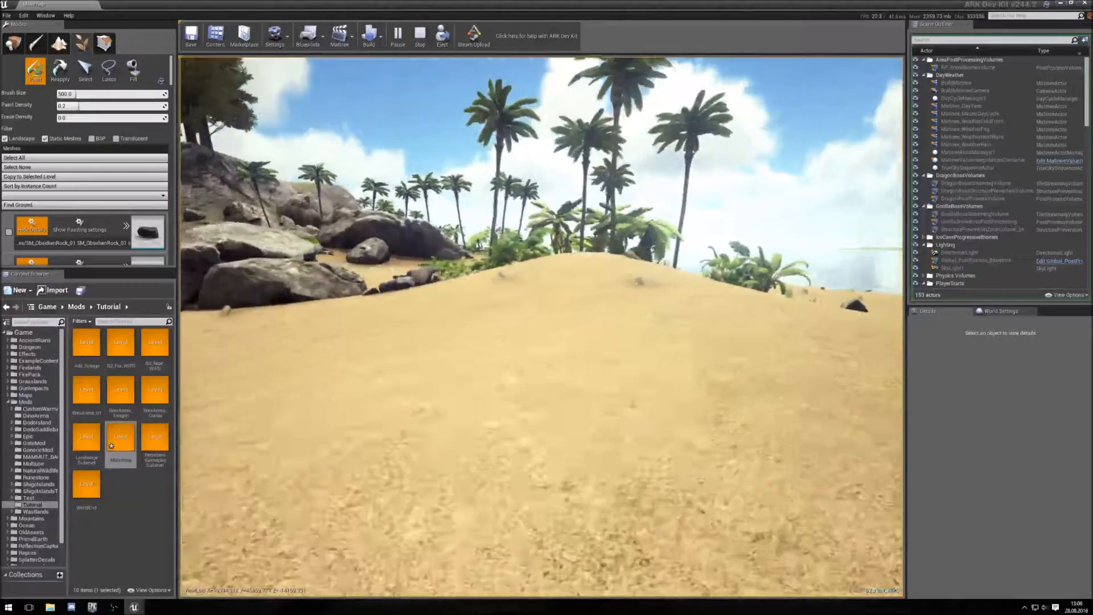
{"action": "key", "text": "Escape"}
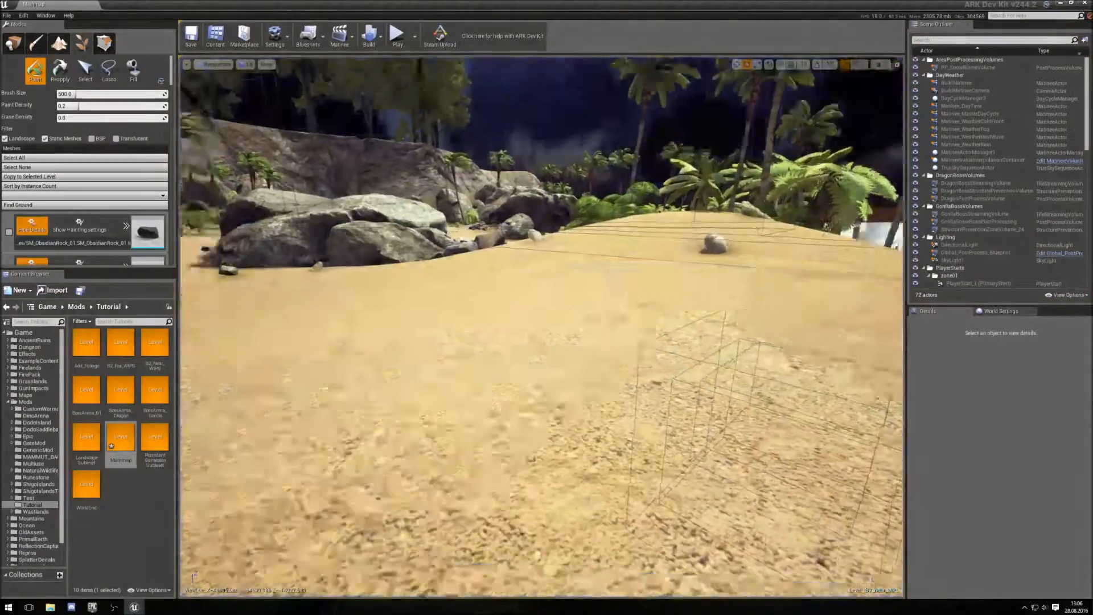
- Move the editor view to overlook the beach and open the Levels window
{"action": "right_click_drag", "start_coordinate": [740, 449], "coordinate": [572, 443]}
{"action": "key", "text": "s"}
{"action": "key", "text": "d"}
{"action": "key", "text": "d"}
{"action": "key", "text": "s"}
{"action": "key", "text": "w"}
{"action": "right_click_drag", "start_coordinate": [447, 503], "coordinate": [434, 474]}
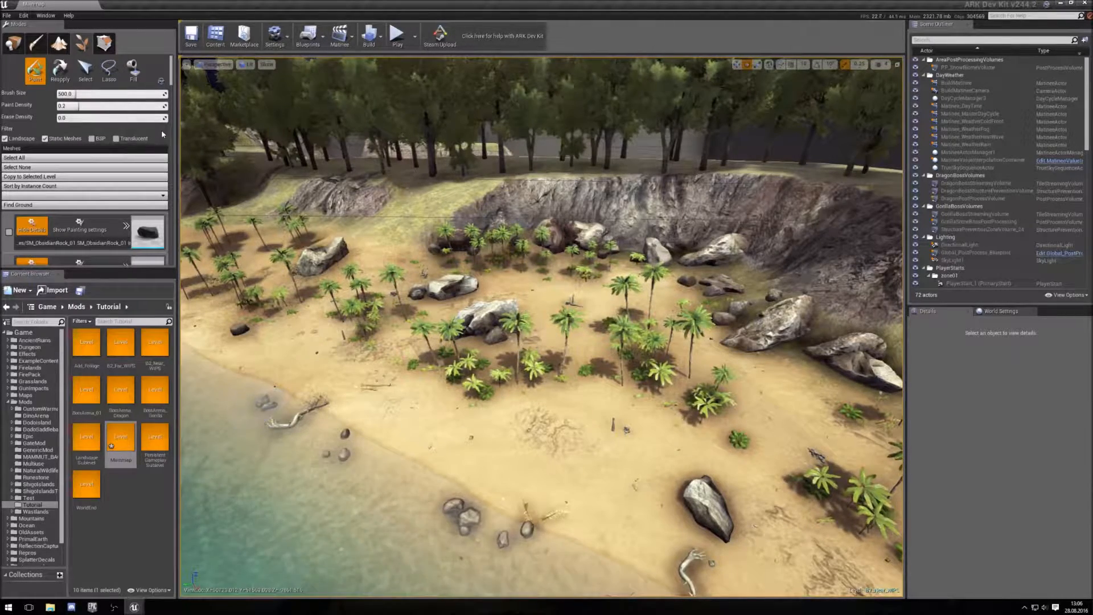
{"action": "mouse_move", "coordinate": [0, 35]}
{"action": "left_mouse_down"}
{"action": "mouse_move", "coordinate": [357, 86]}
{"action": "mouse_move", "coordinate": [295, 91]}
{"action": "left_mouse_up"}
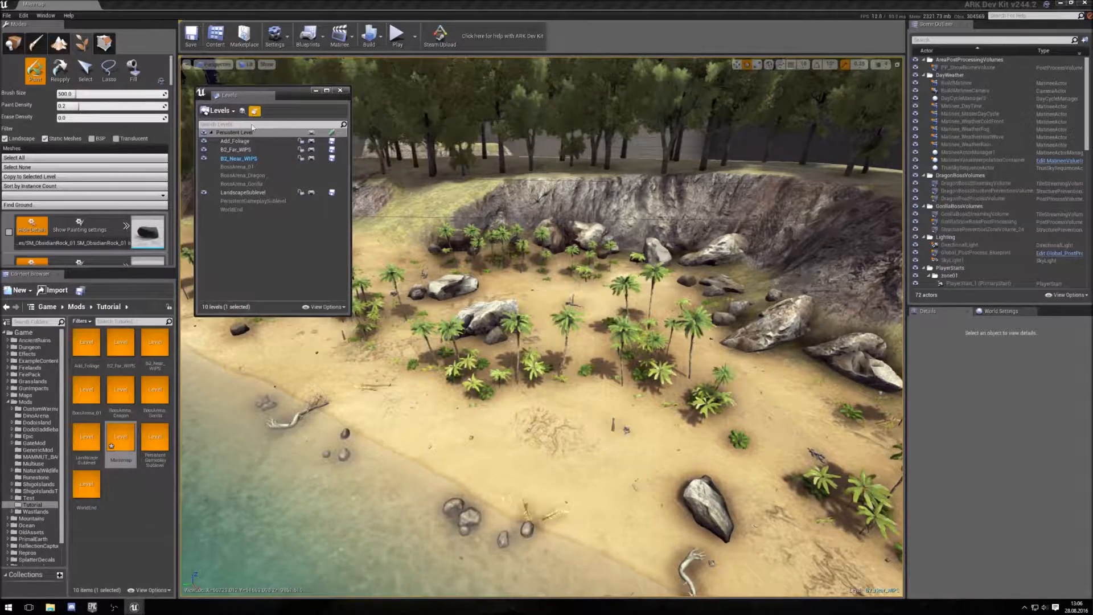
- Select the B2_Far_WIPS and B2_Near_WIPS sublevels and unload them
{"action": "left_click", "coordinate": [235, 151], "text": "ctrl"}
{"action": "right_click", "coordinate": [237, 154]}
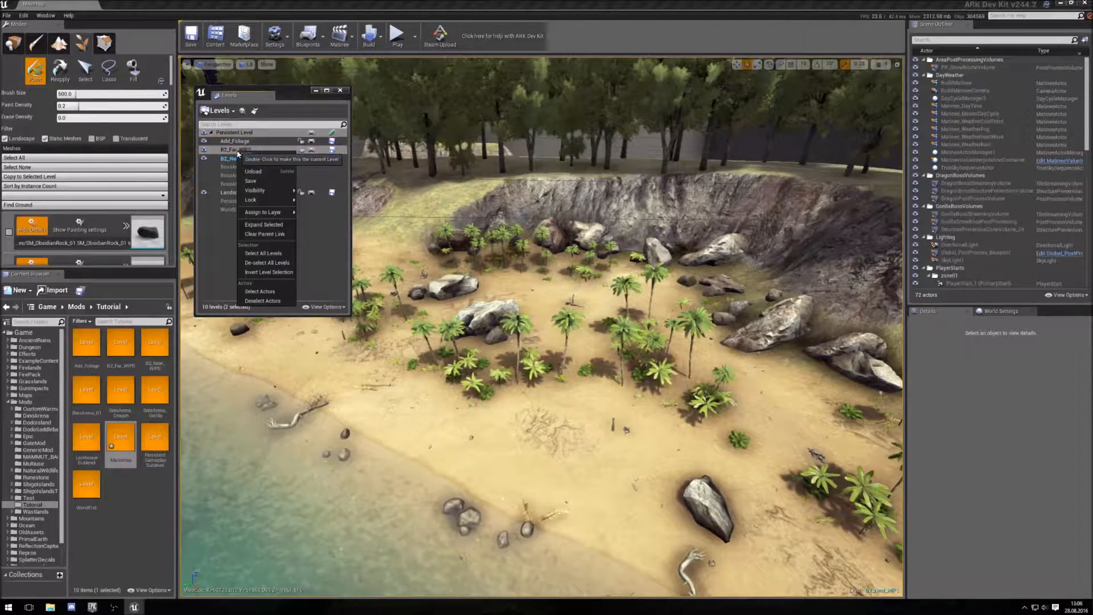
{"action": "left_click", "coordinate": [234, 159]}
{"action": "left_click", "coordinate": [233, 153], "text": "ctrl"}
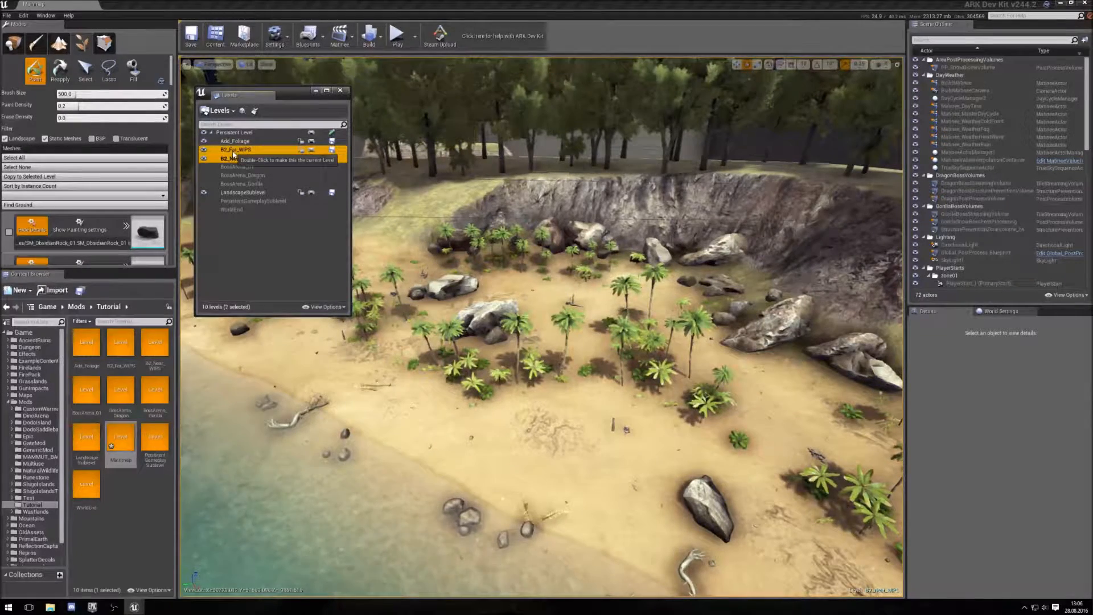
{"action": "right_click", "coordinate": [247, 163]}
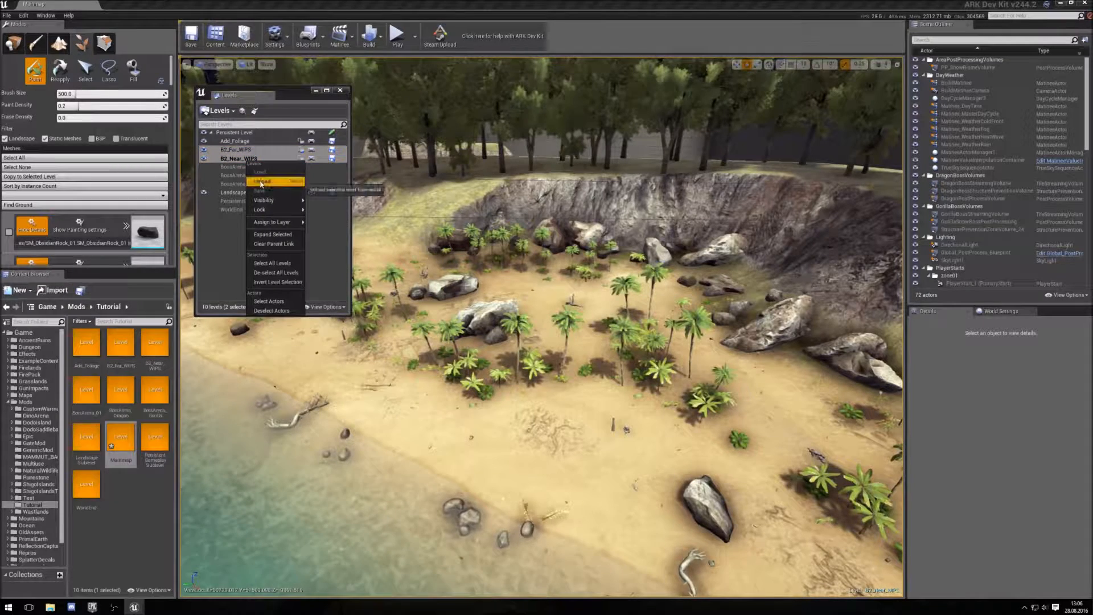
{"action": "left_click", "coordinate": [262, 181]}
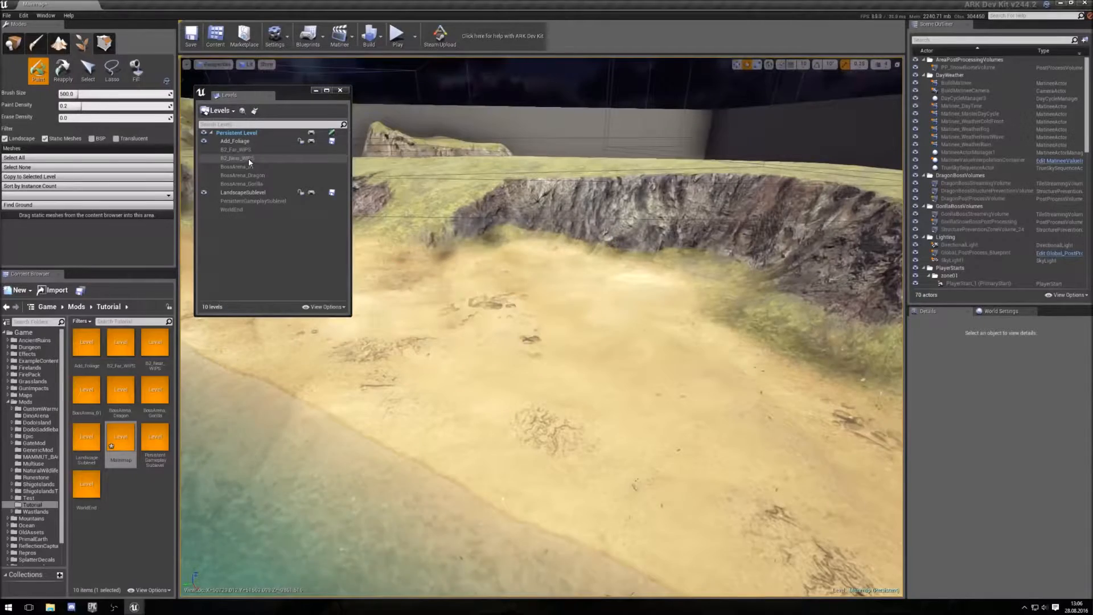
{"action": "left_click", "coordinate": [248, 158]}
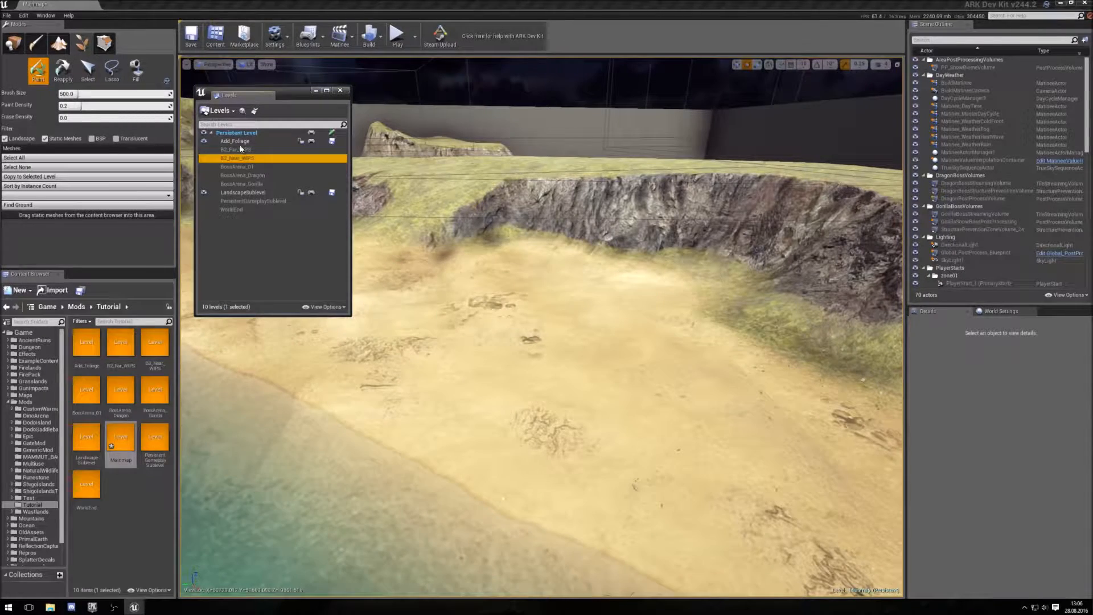
- Reload the sublevels by making B2_Far_WIPS the current level
{"action": "left_click", "coordinate": [241, 149]}
{"action": "double_click", "coordinate": [241, 150]}
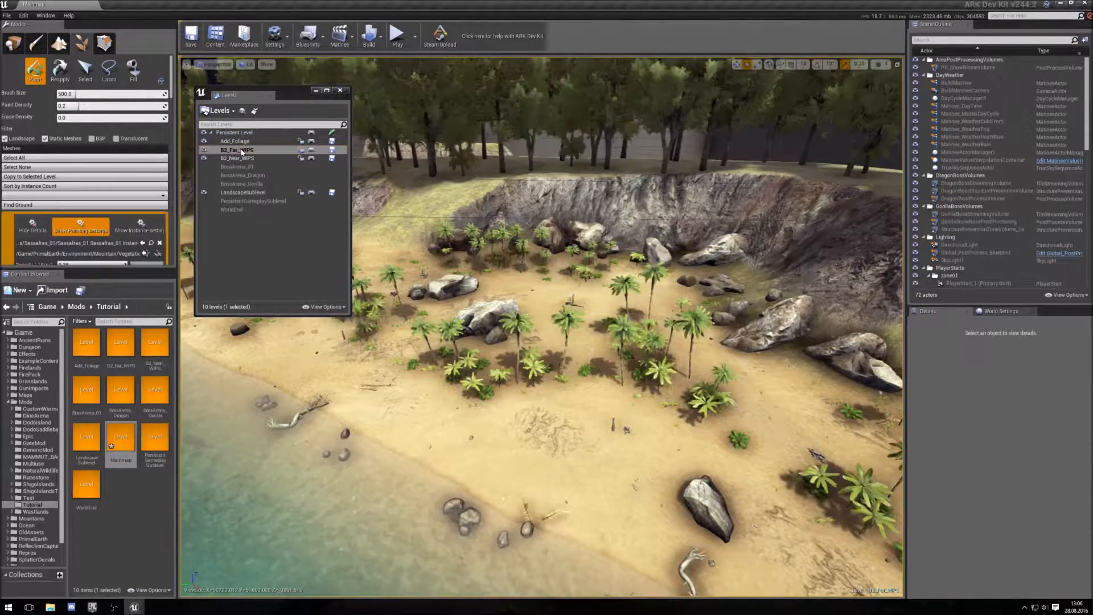
- Open World Composition and examine the B2_Far_WIPS tile on the world map
{"action": "left_click", "coordinate": [256, 110]}
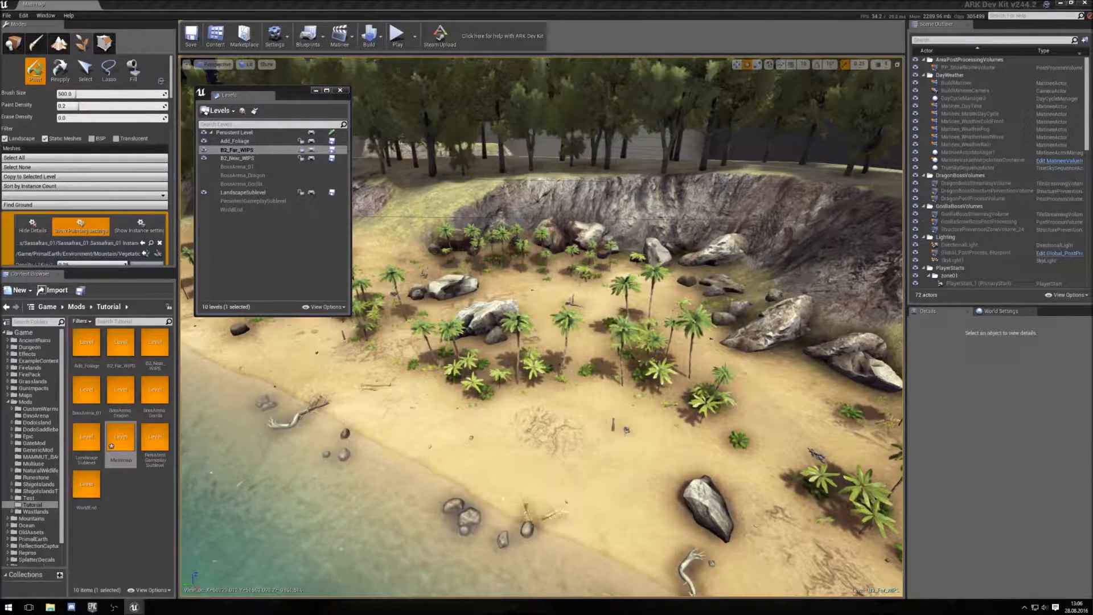
{"action": "scroll", "coordinate": [783, 291], "scroll_direction": "down", "scroll_amount": 5}
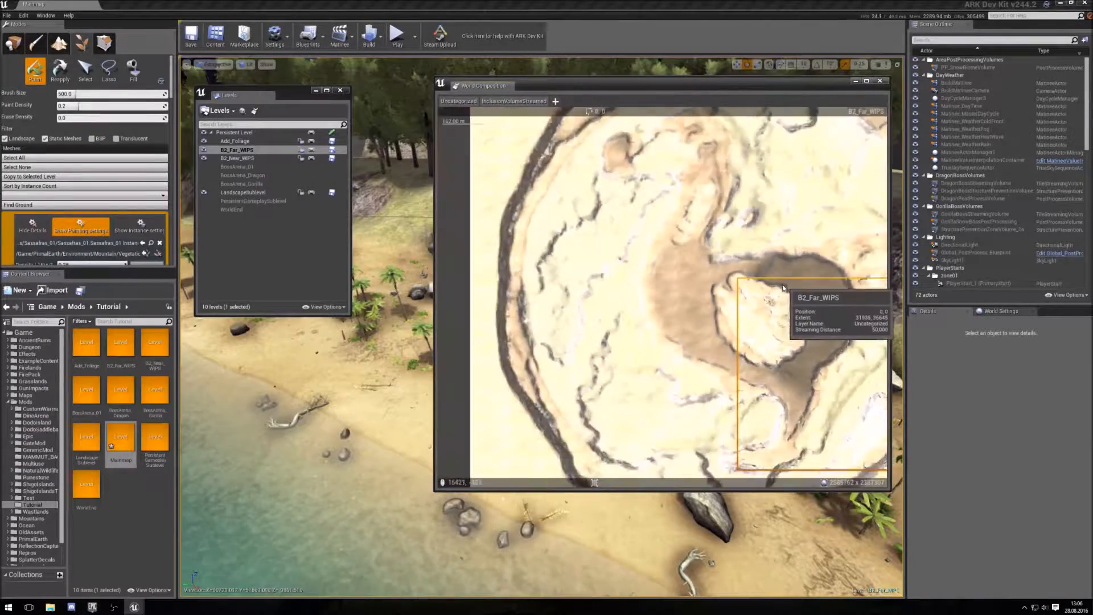
{"action": "right_click_drag", "start_coordinate": [736, 211], "coordinate": [626, 218]}
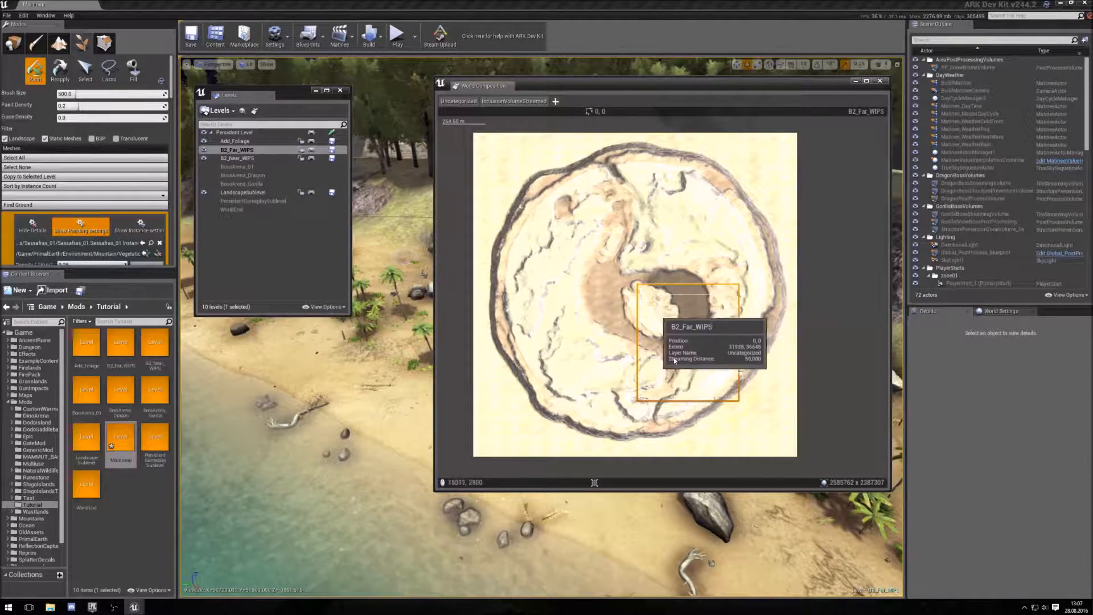
{"action": "mouse_move", "coordinate": [646, 83]}
{"action": "left_mouse_down"}
{"action": "mouse_move", "coordinate": [663, 81]}
{"action": "mouse_move", "coordinate": [634, 86]}
{"action": "left_mouse_up"}
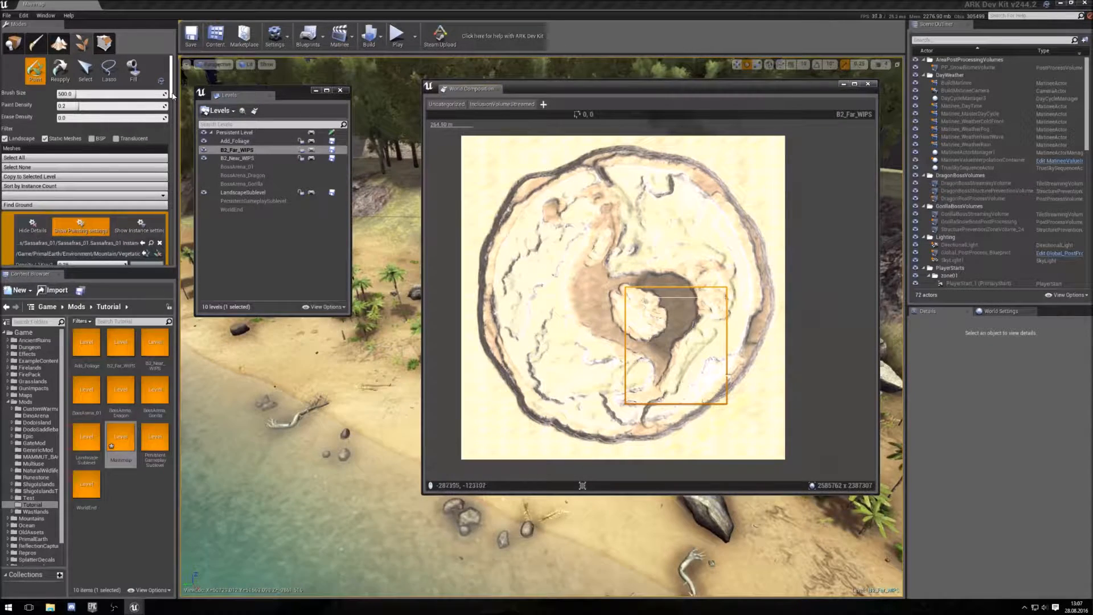
- Widen the foliage tool panel and move the Levels window beside the World Composition window
{"action": "scroll", "coordinate": [173, 105], "scroll_direction": "down", "scroll_amount": 3}
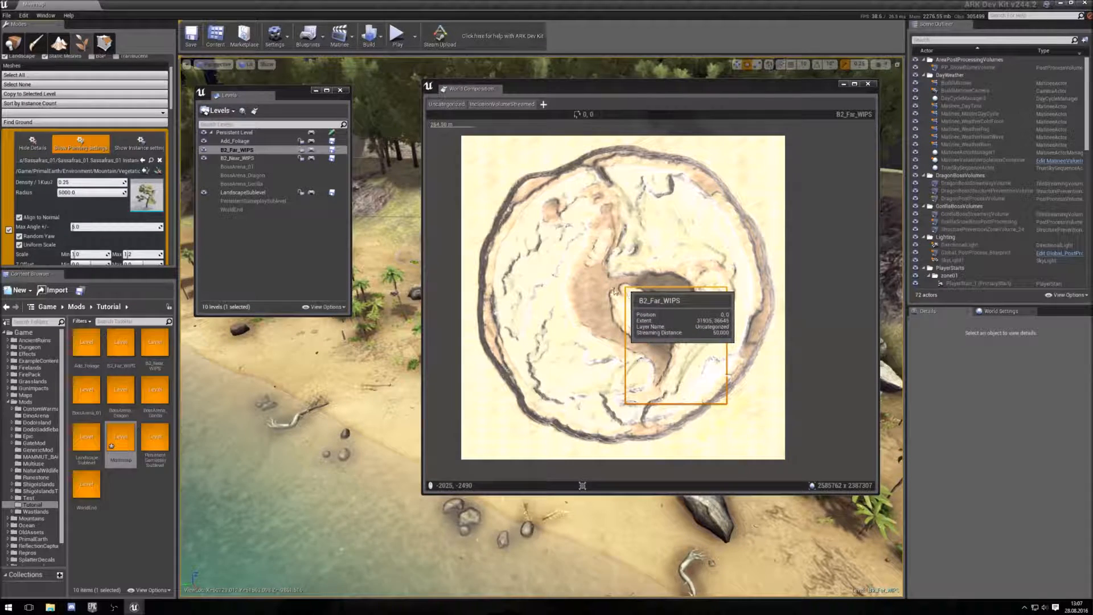
{"action": "left_click_drag", "start_coordinate": [171, 102], "coordinate": [172, 106]}
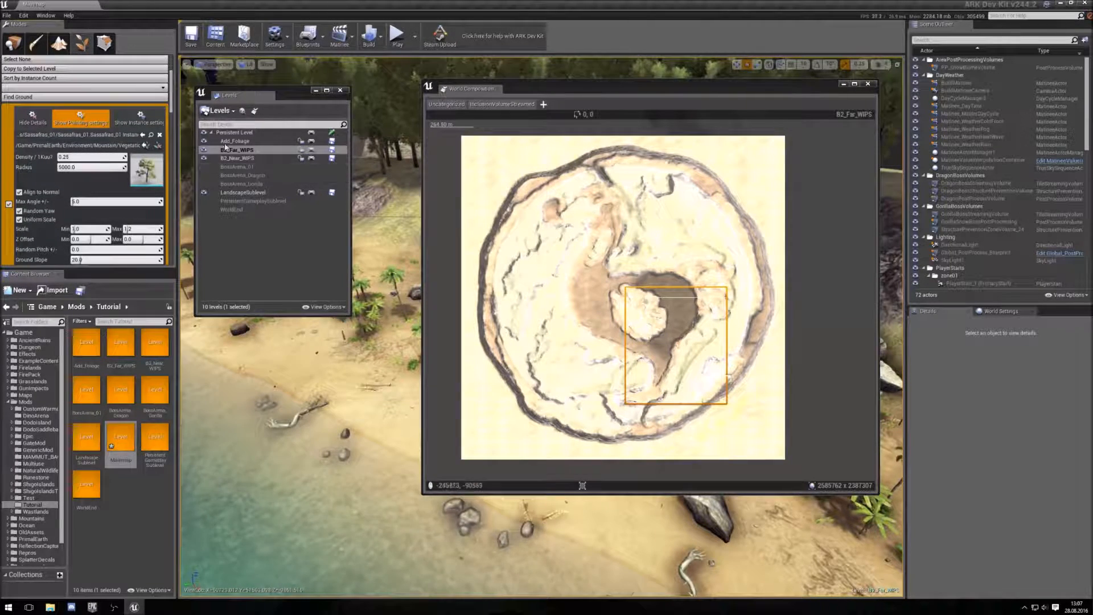
{"action": "left_click_drag", "start_coordinate": [294, 97], "coordinate": [375, 94]}
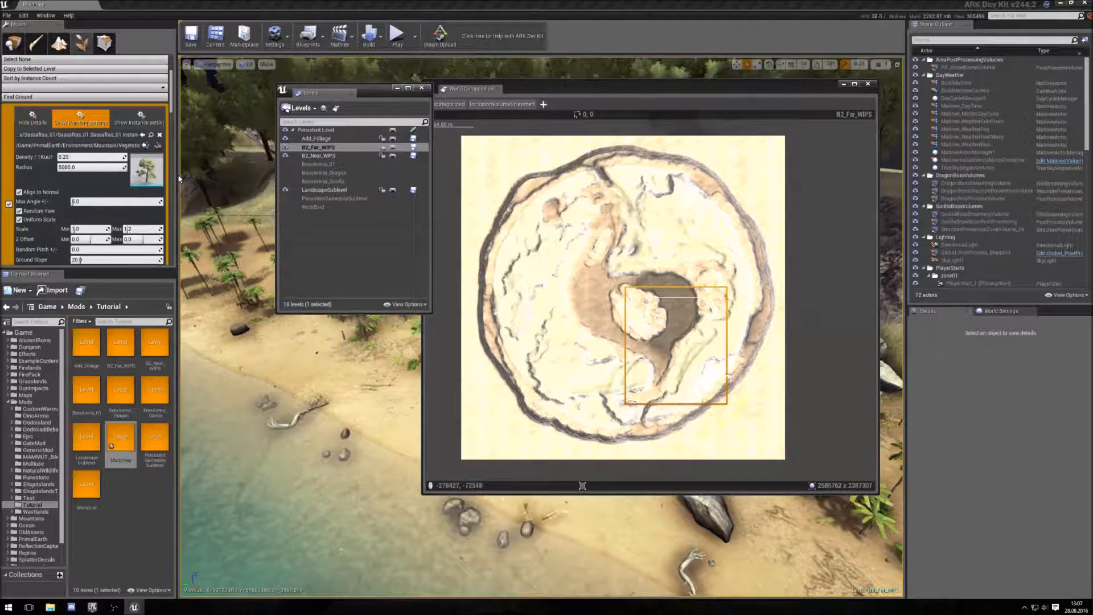
{"action": "left_click_drag", "start_coordinate": [179, 177], "coordinate": [254, 175]}
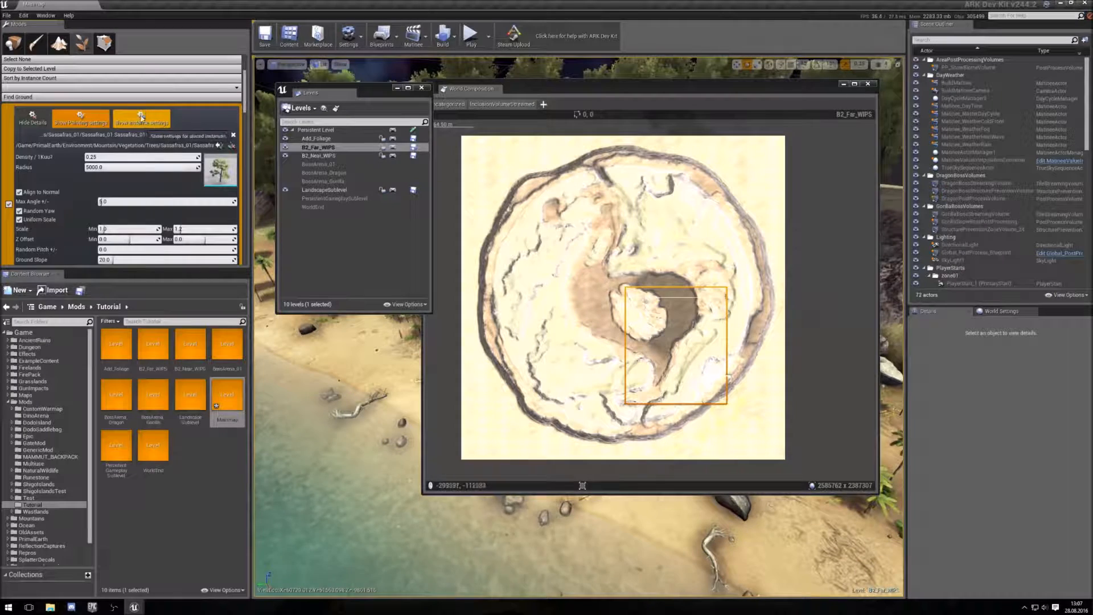
- Collapse the details of the Sassafras_01, Kapok_03 and Kapok_04 foliage types in the foliage list
{"action": "left_click", "coordinate": [141, 118]}
{"action": "left_click", "coordinate": [81, 118]}
{"action": "left_click", "coordinate": [45, 118]}
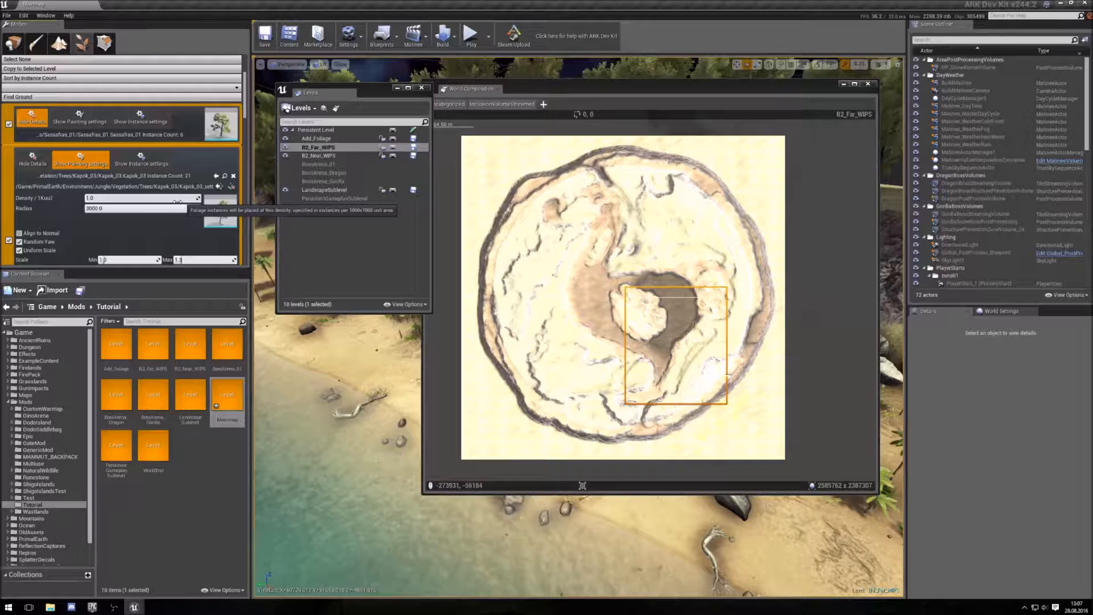
{"action": "left_click", "coordinate": [36, 159]}
{"action": "scroll", "coordinate": [35, 158], "scroll_direction": "down", "scroll_amount": 3}
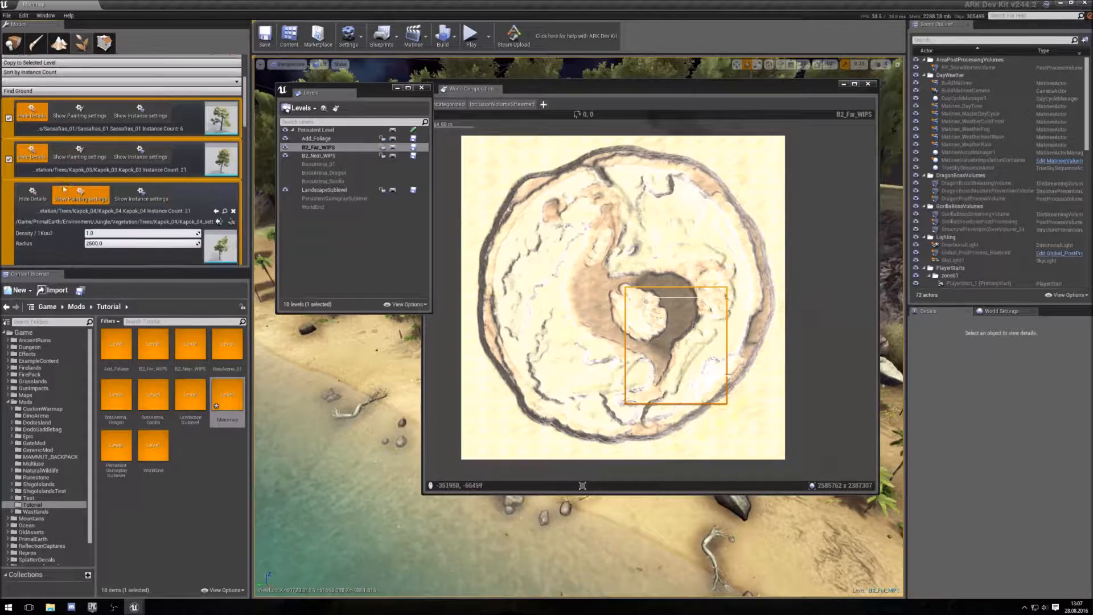
{"action": "left_click", "coordinate": [33, 119]}
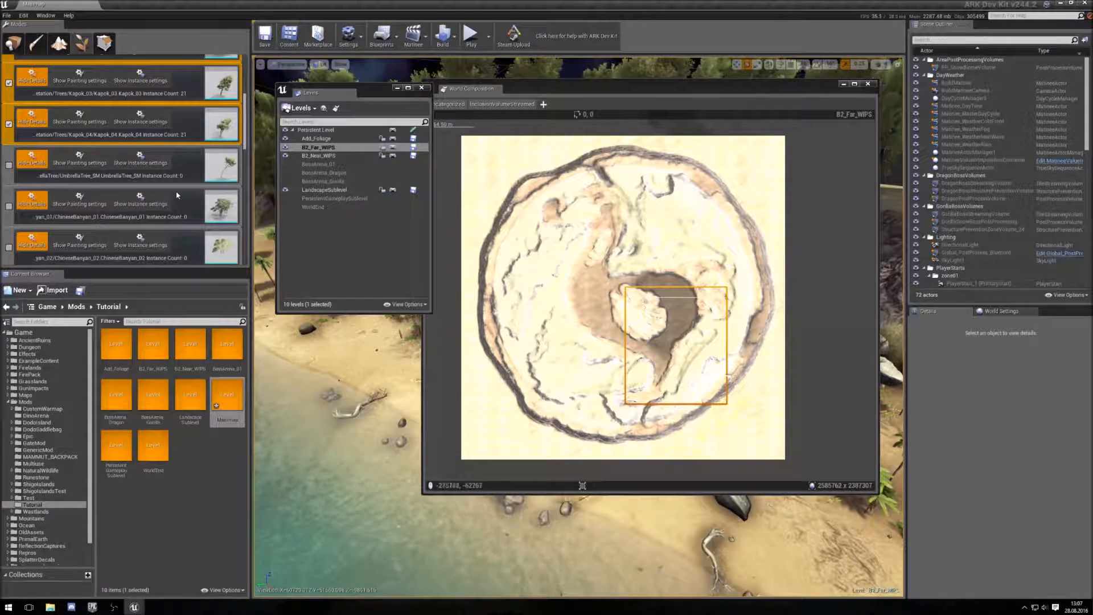
{"action": "scroll", "coordinate": [177, 195], "scroll_direction": "up", "scroll_amount": 3}
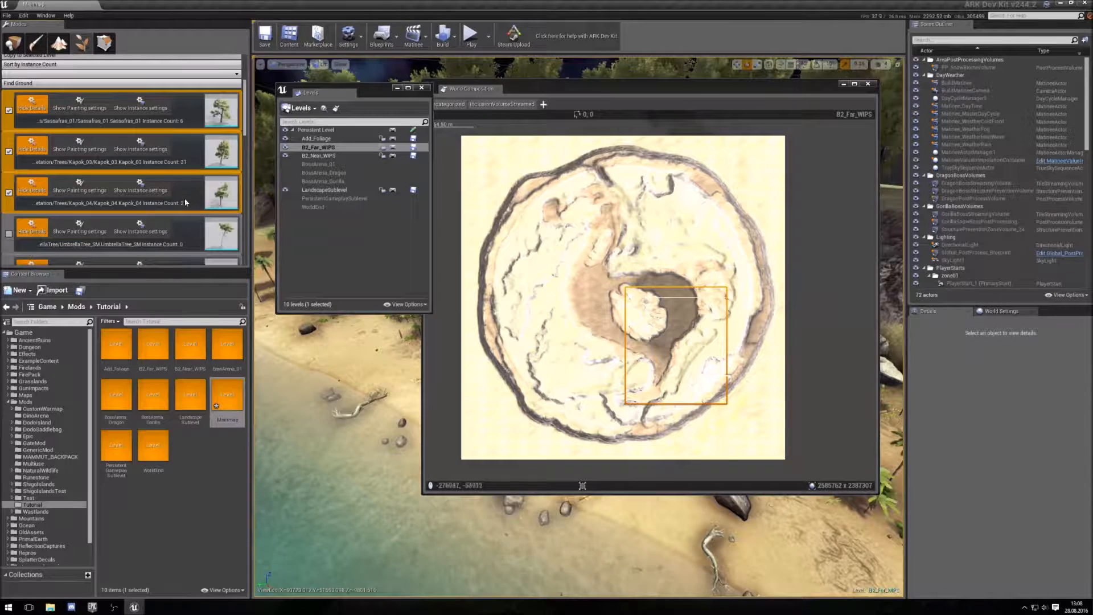
{"action": "scroll", "coordinate": [192, 173], "scroll_direction": "down", "scroll_amount": 2}
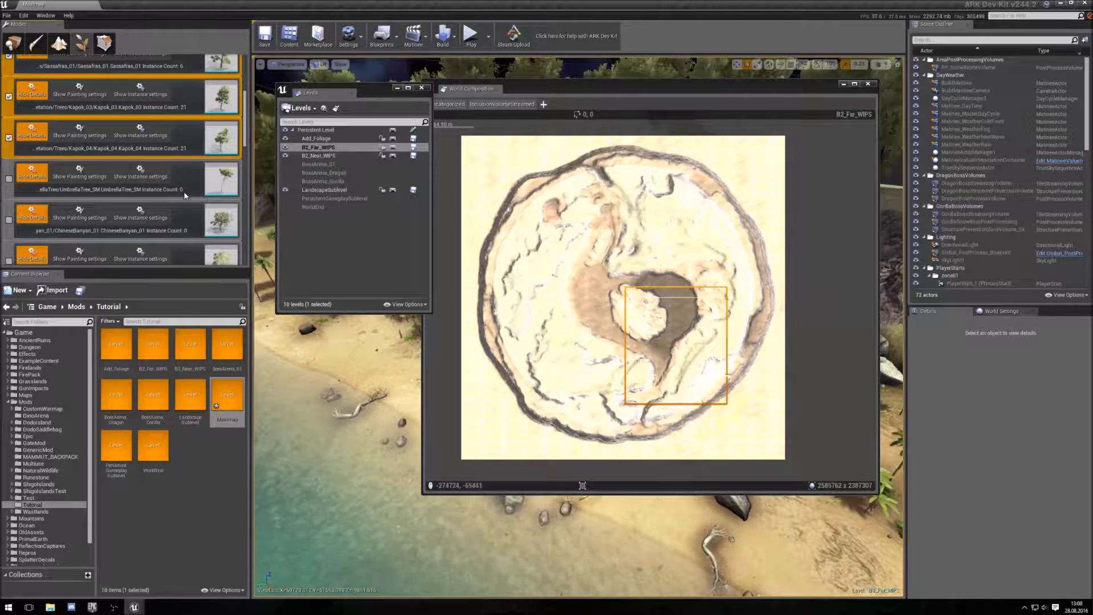
{"action": "mouse_move", "coordinate": [628, 291]}
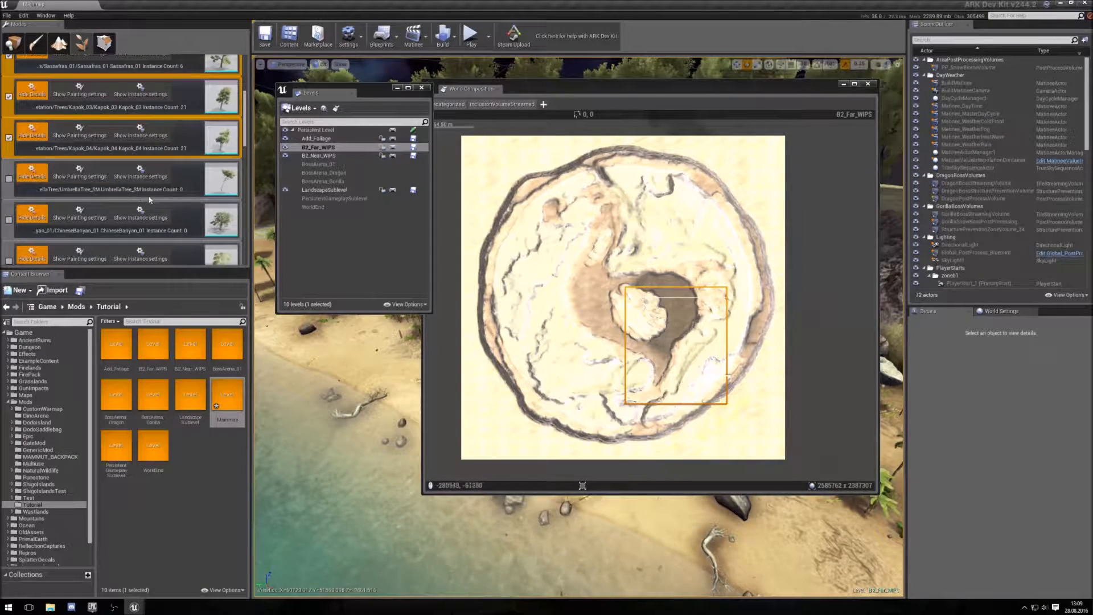
- Remove the Umbrella Tree, both Chinese Banyan, European Beech and Live Oak foliage types from the foliage list
{"action": "left_click", "coordinate": [84, 177]}
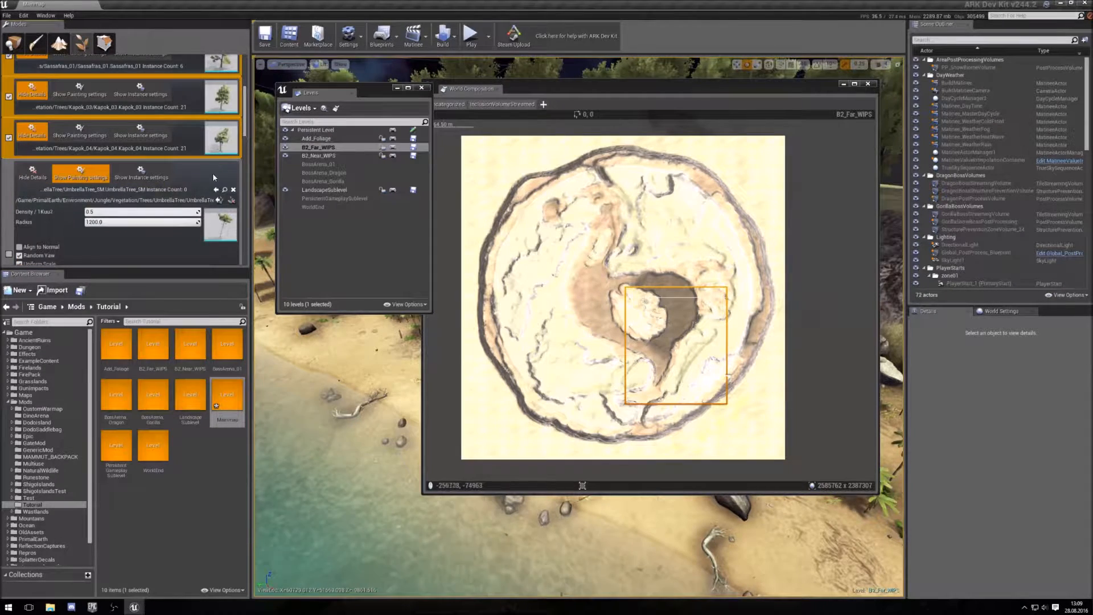
{"action": "left_click", "coordinate": [233, 190]}
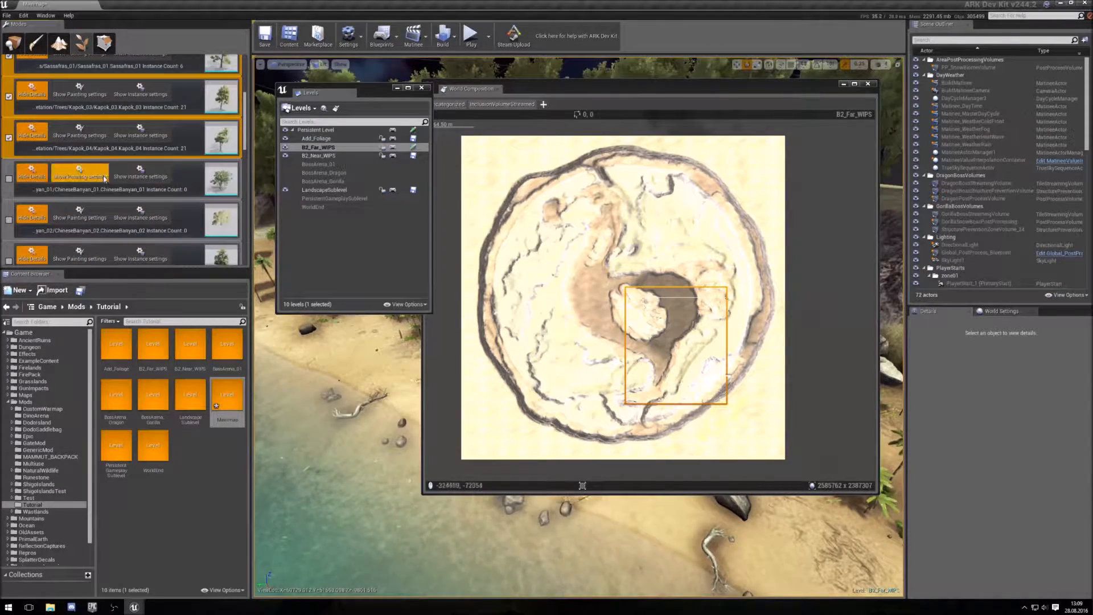
{"action": "left_click", "coordinate": [99, 177]}
{"action": "left_click", "coordinate": [233, 190]}
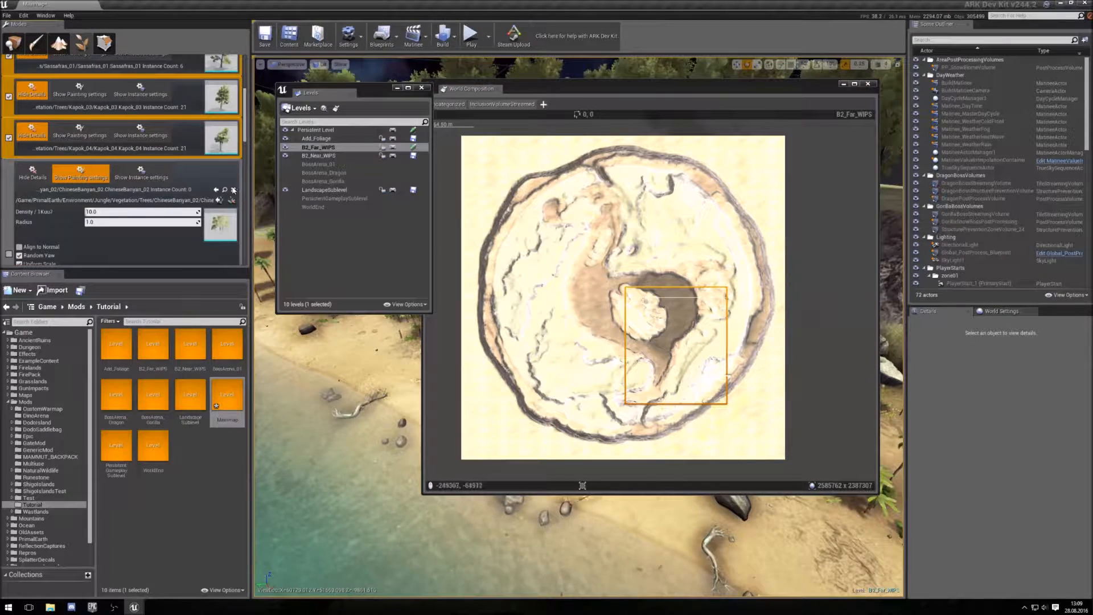
{"action": "left_click", "coordinate": [232, 190]}
{"action": "left_click", "coordinate": [96, 178]}
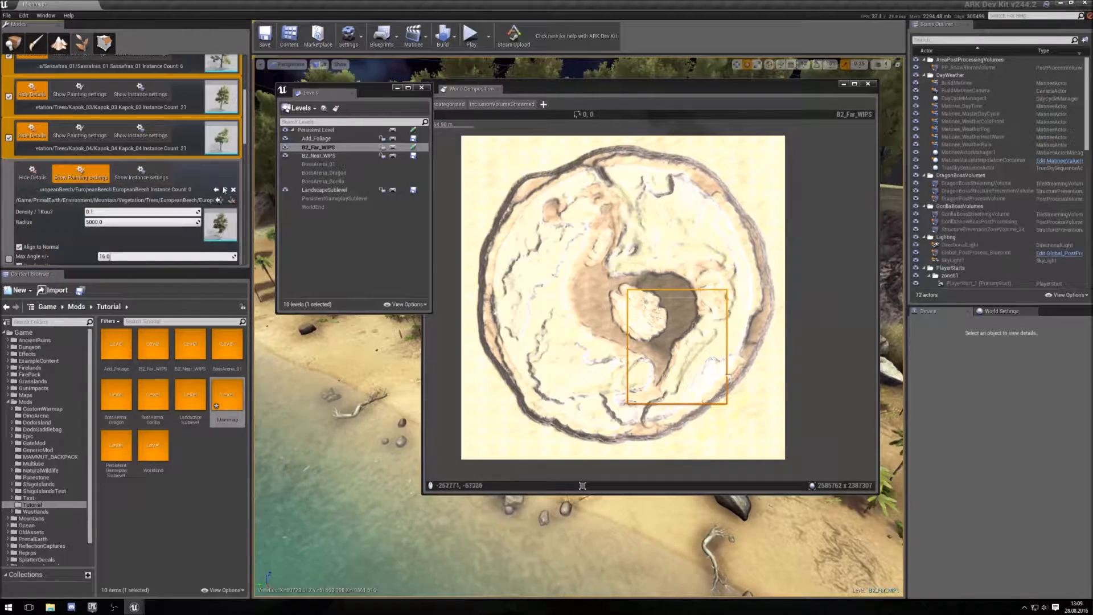
{"action": "left_click", "coordinate": [233, 190]}
{"action": "left_click", "coordinate": [94, 177]}
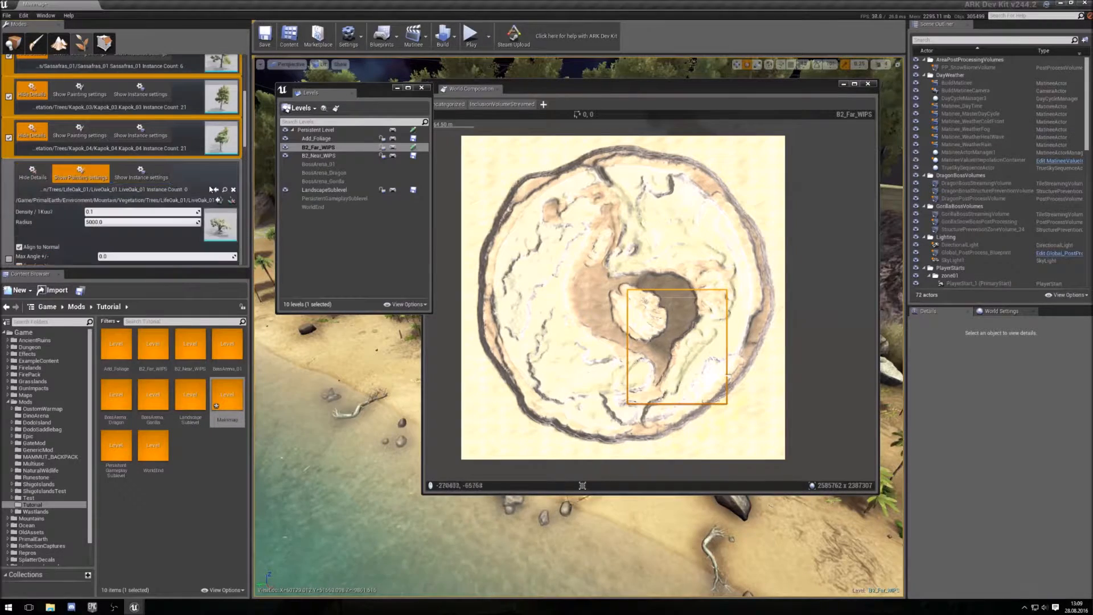
{"action": "left_click", "coordinate": [233, 190]}
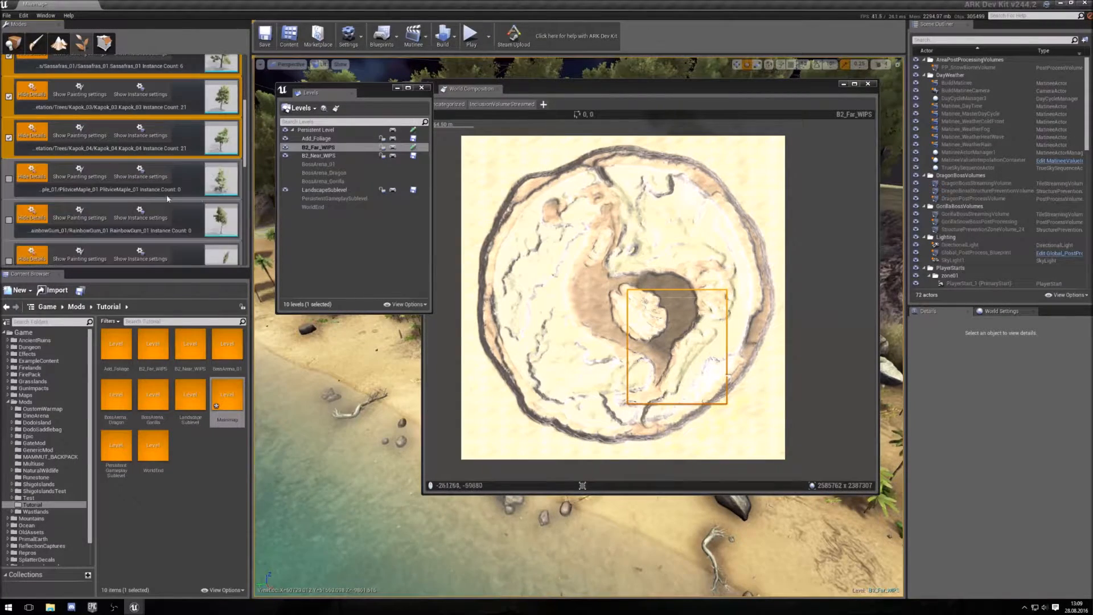
- Remove the Pilocee Maple, Rainbow Gum, Kapok_SM, Umbrella Thorn and Ceiba foliage types from the list
{"action": "left_click", "coordinate": [80, 177]}
{"action": "left_click", "coordinate": [233, 190]}
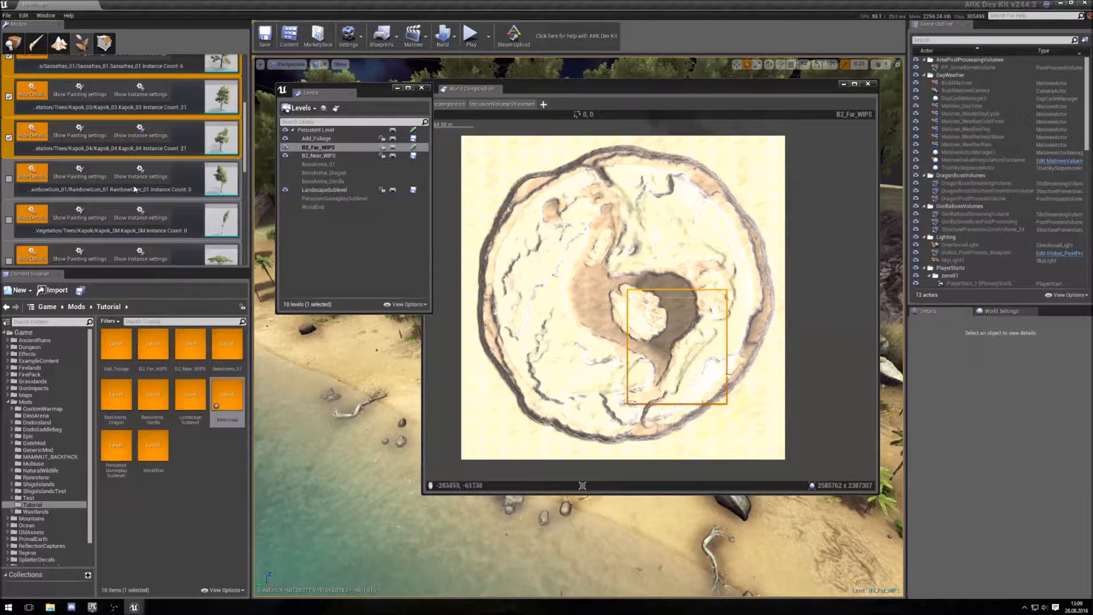
{"action": "left_click", "coordinate": [81, 177]}
{"action": "left_click", "coordinate": [233, 190]}
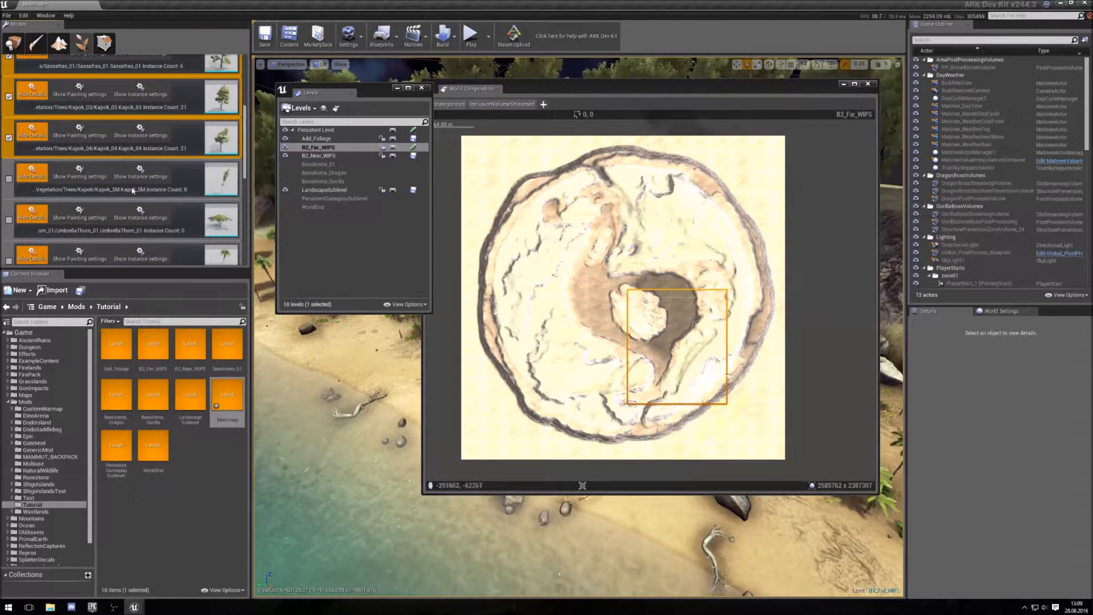
{"action": "left_click", "coordinate": [81, 176]}
{"action": "left_click", "coordinate": [233, 190]}
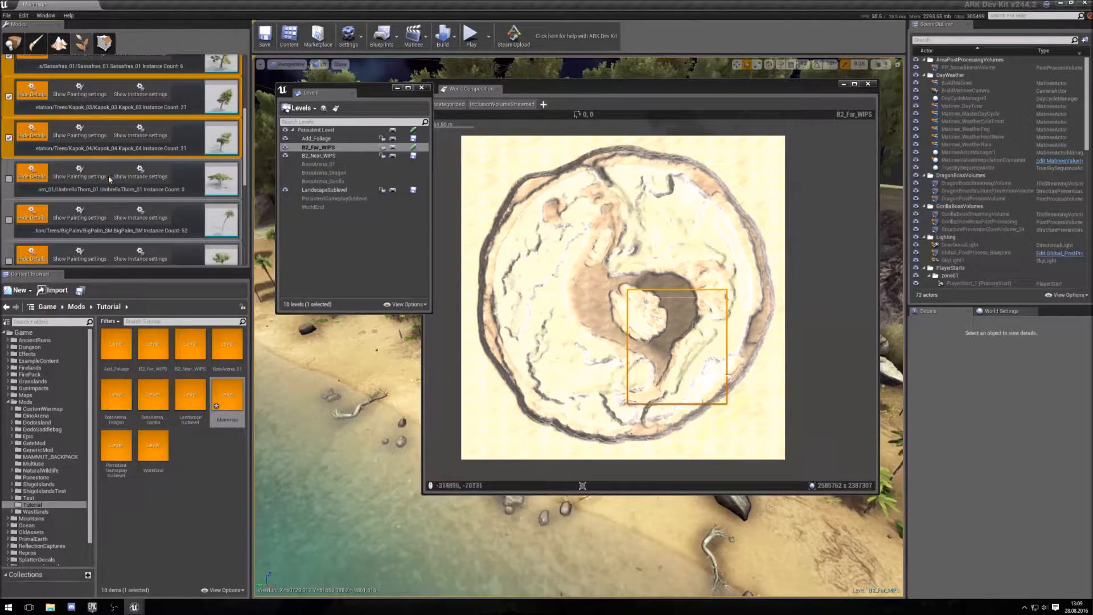
{"action": "left_click", "coordinate": [100, 177]}
{"action": "left_click", "coordinate": [234, 190]}
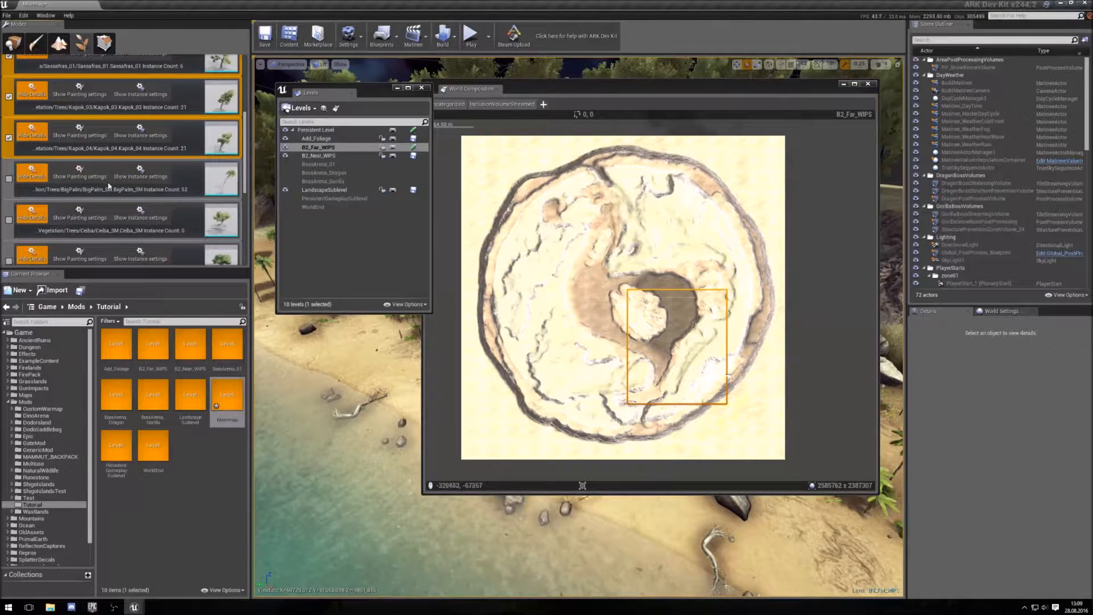
{"action": "left_click", "coordinate": [80, 217]}
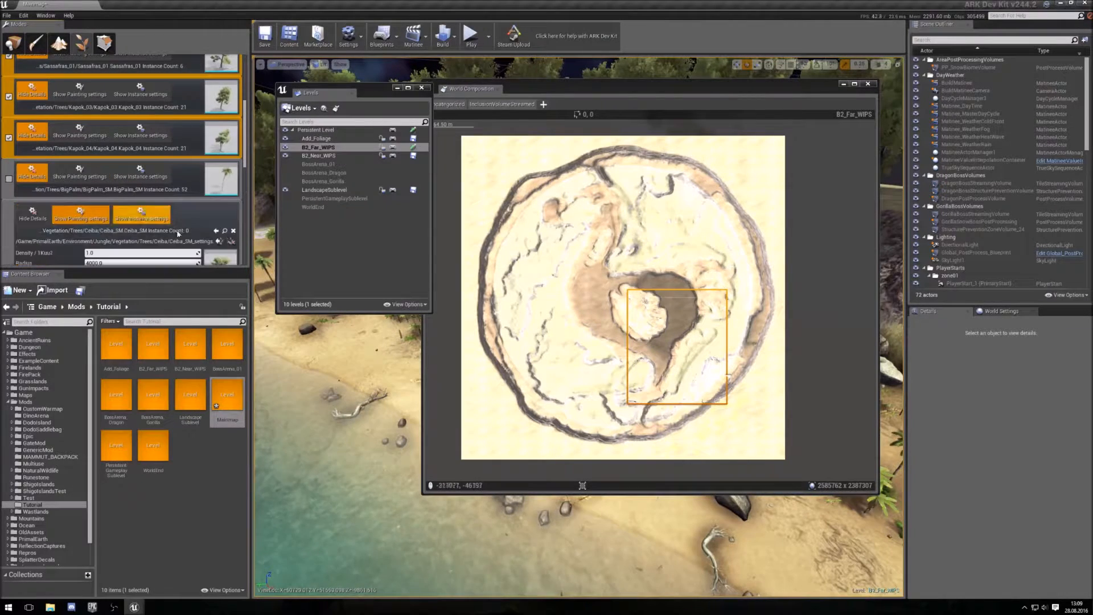
{"action": "left_click", "coordinate": [234, 231]}
- Remove the Higeron, KapokV02, Big Frond and Divi Divi foliage types from the foliage list
{"action": "scroll", "coordinate": [206, 212], "scroll_direction": "down", "scroll_amount": 3}
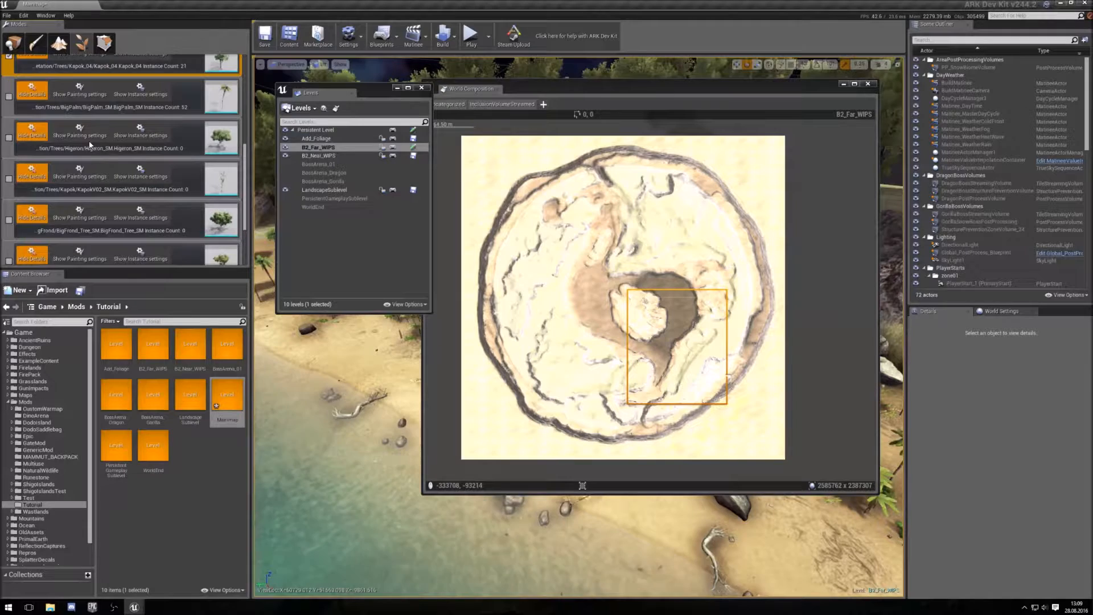
{"action": "left_click", "coordinate": [81, 135]}
{"action": "left_click", "coordinate": [235, 150]}
{"action": "left_click", "coordinate": [106, 138]}
{"action": "left_click", "coordinate": [232, 149]}
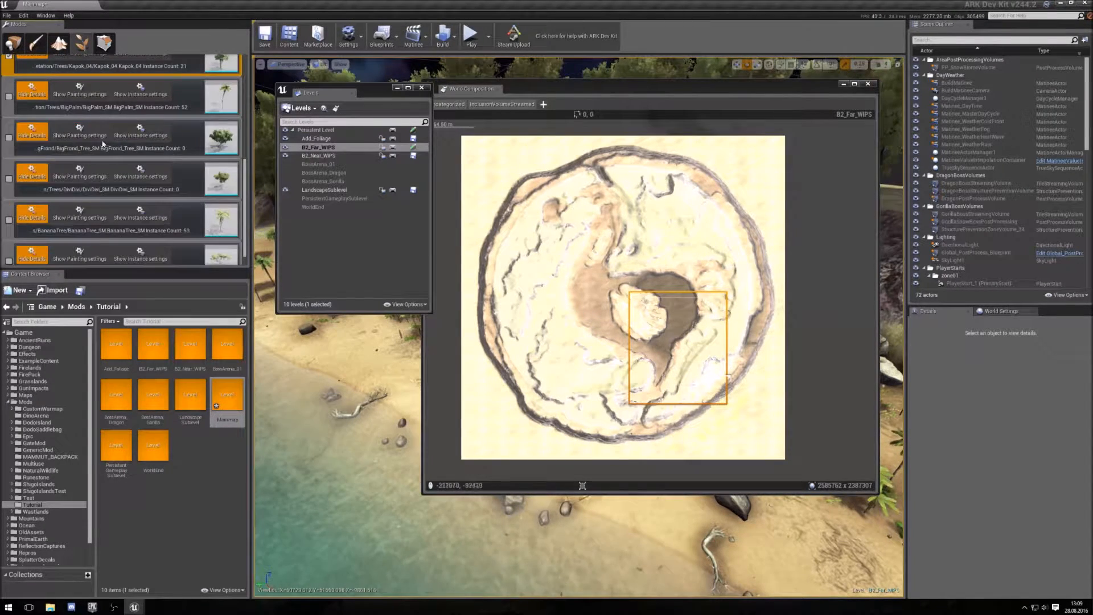
{"action": "left_click", "coordinate": [103, 144]}
{"action": "left_click", "coordinate": [233, 149]}
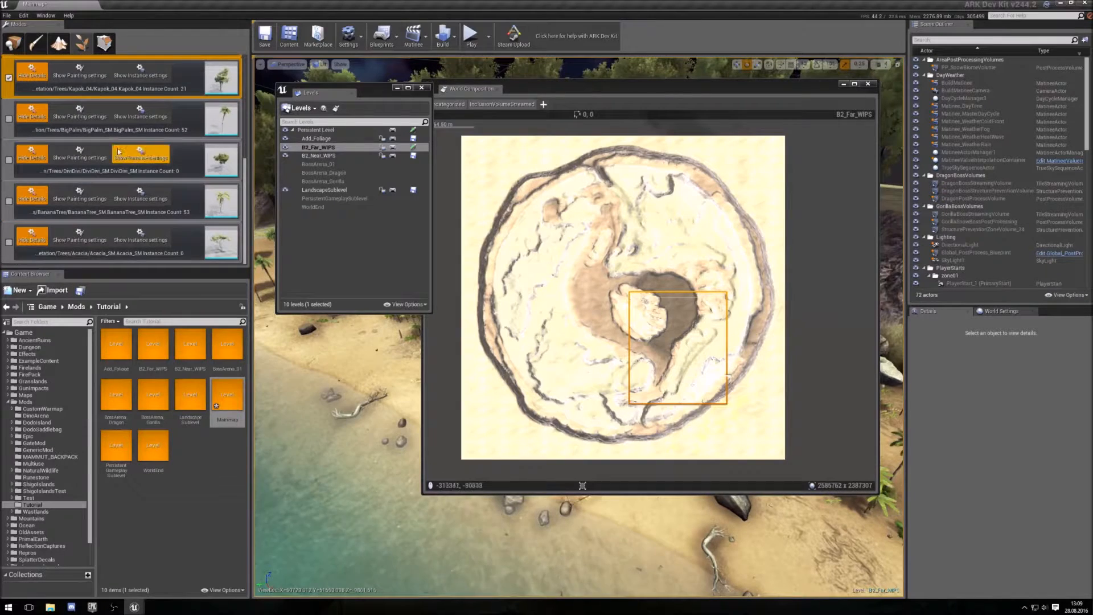
{"action": "left_click", "coordinate": [89, 153]}
{"action": "left_click", "coordinate": [234, 149]}
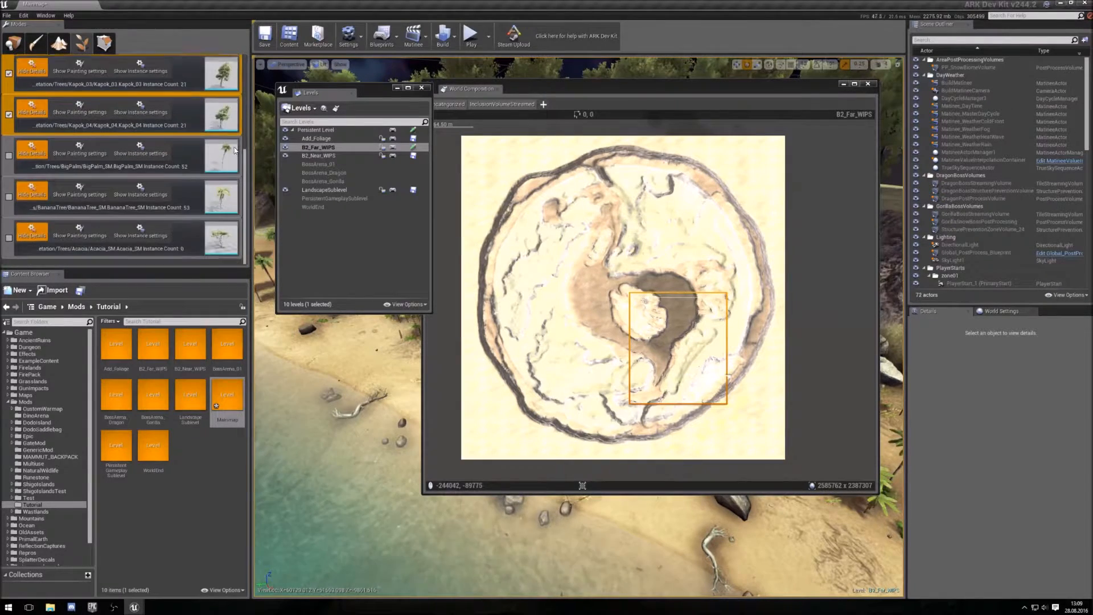
- Open the Acacia foliage type's painting settings and review the remaining foliage list
{"action": "left_click", "coordinate": [80, 238]}
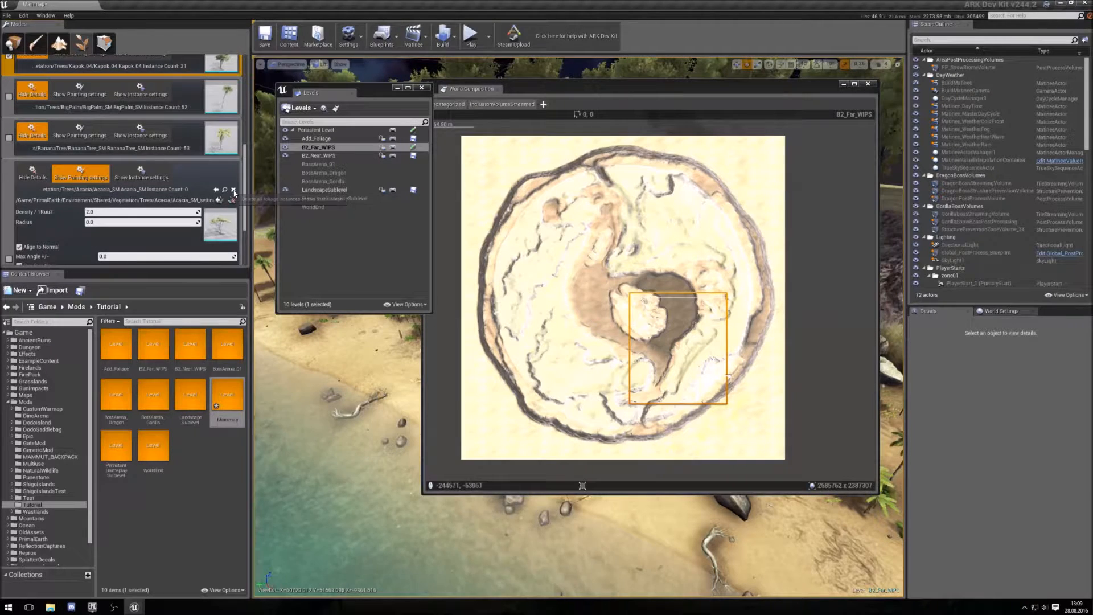
{"action": "scroll", "coordinate": [233, 192], "scroll_direction": "up", "scroll_amount": 5}
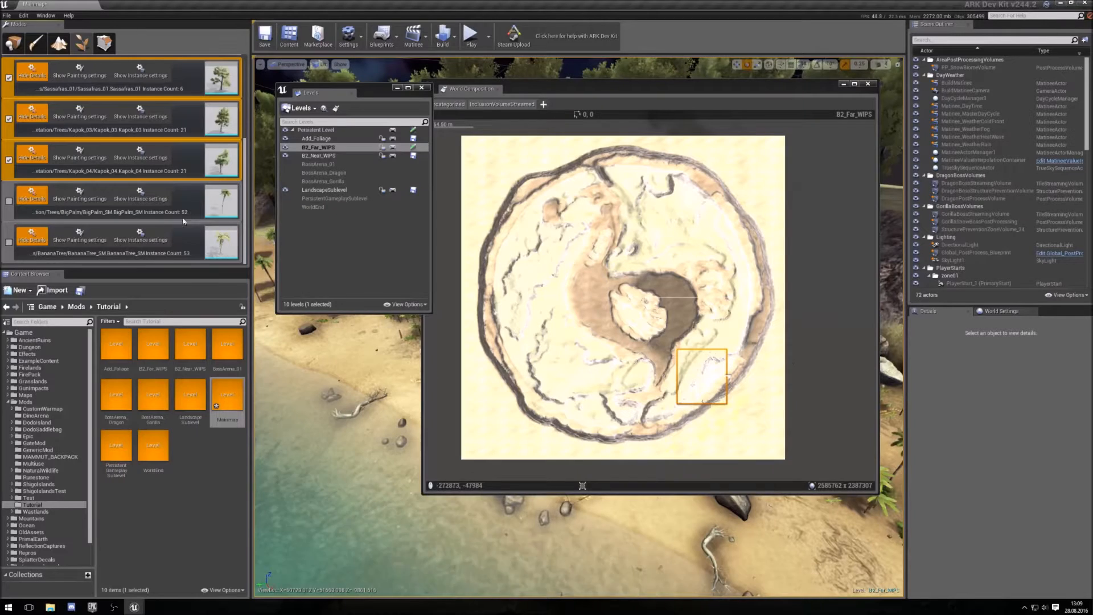
{"action": "scroll", "coordinate": [182, 243], "scroll_direction": "up", "scroll_amount": 2}
{"action": "scroll", "coordinate": [189, 245], "scroll_direction": "down", "scroll_amount": 2}
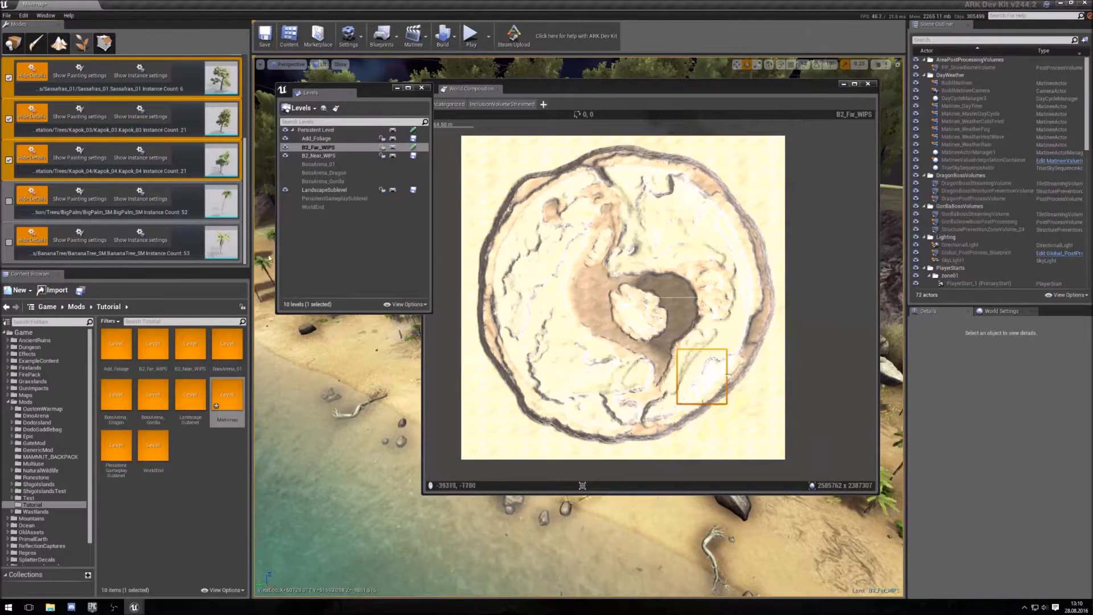
{"action": "scroll", "coordinate": [228, 171], "scroll_direction": "up", "scroll_amount": 6}
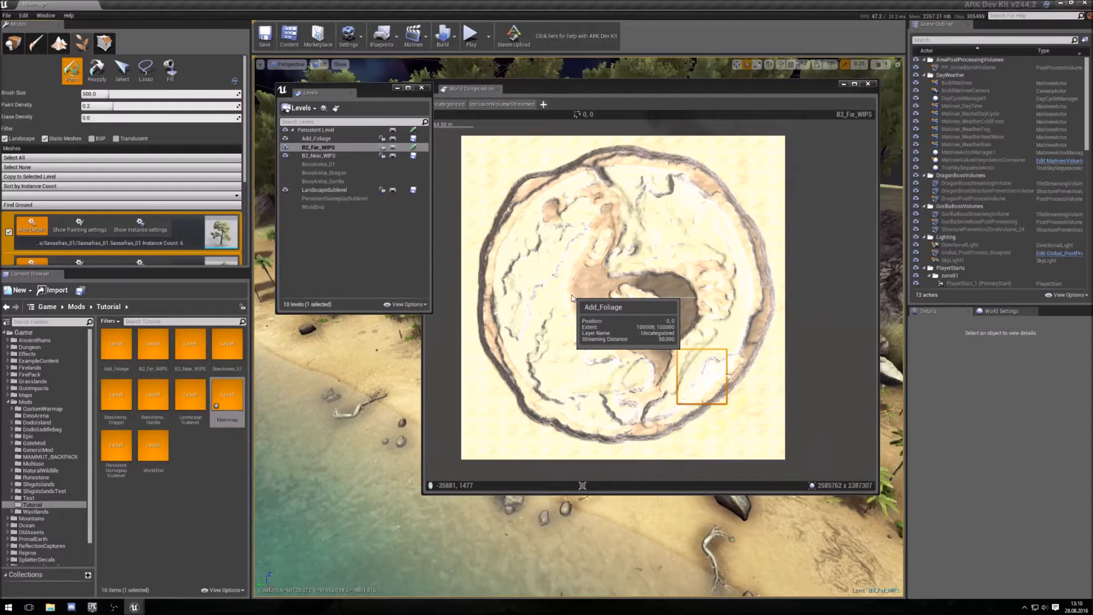
- Close the Levels and World Composition windows and inspect the painted palm beach in the viewport
{"action": "left_click", "coordinate": [422, 87]}
{"action": "left_click", "coordinate": [867, 84]}
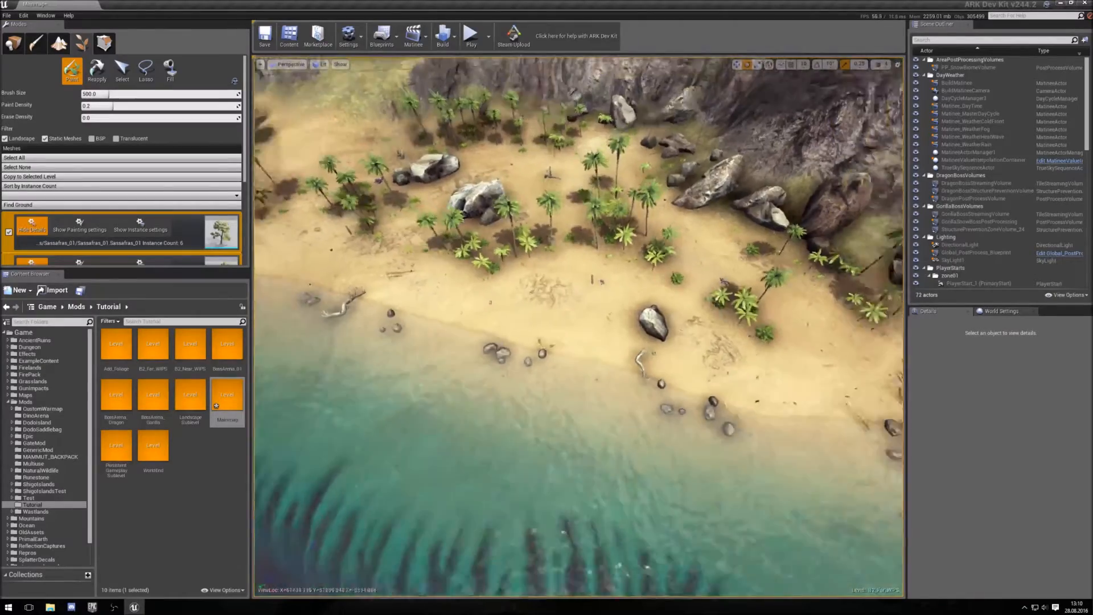
{"action": "right_click_drag", "start_coordinate": [579, 327], "coordinate": [526, 269]}
{"action": "key", "text": "w"}
{"action": "key", "text": "w"}
{"action": "key", "text": "w"}
{"action": "key", "text": "w"}
{"action": "key", "text": "s"}
{"action": "key", "text": "w"}
{"action": "key", "text": "s"}
{"action": "key", "text": "w"}
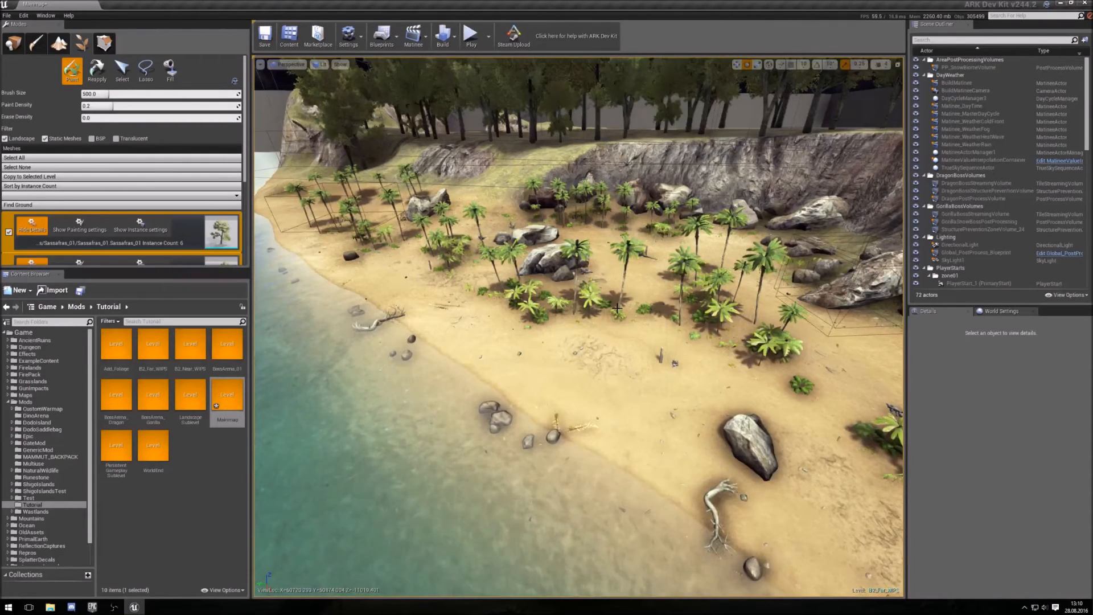